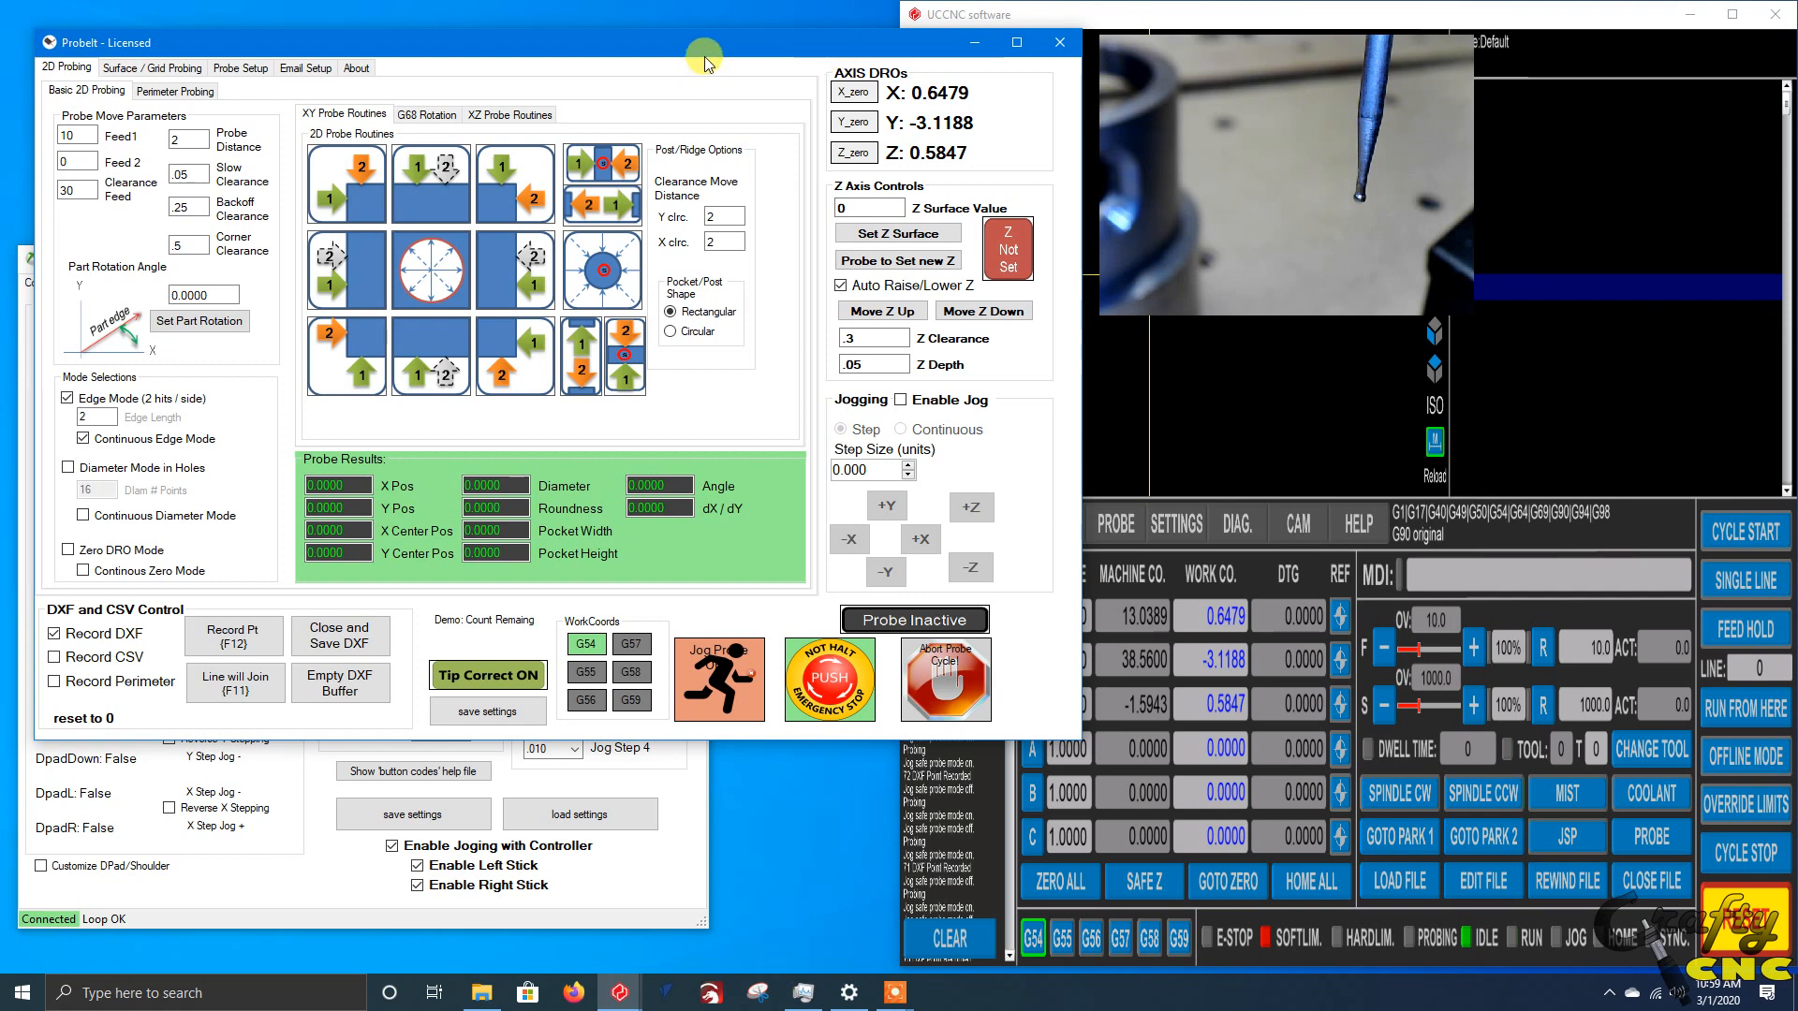
- Review the G68 rotation setup, the XZ probe routines and the perimeter probing options
drag(706, 47, 712, 48)
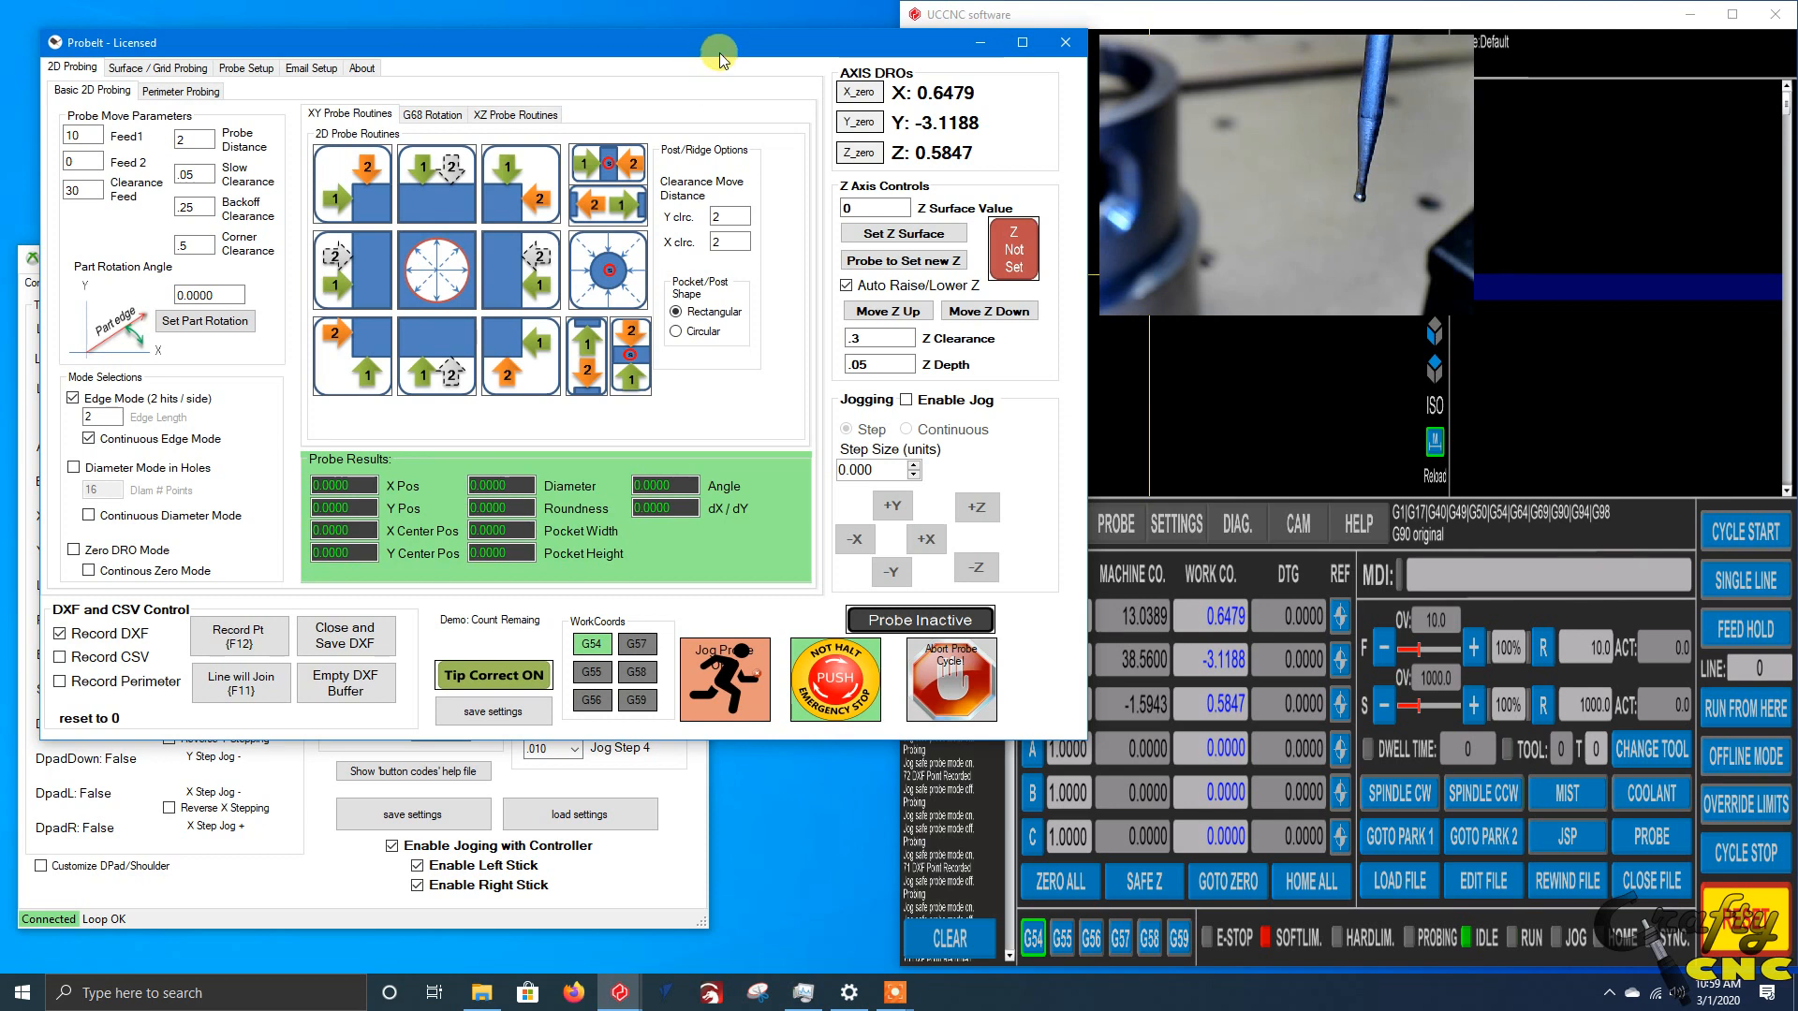
drag(718, 53, 720, 47)
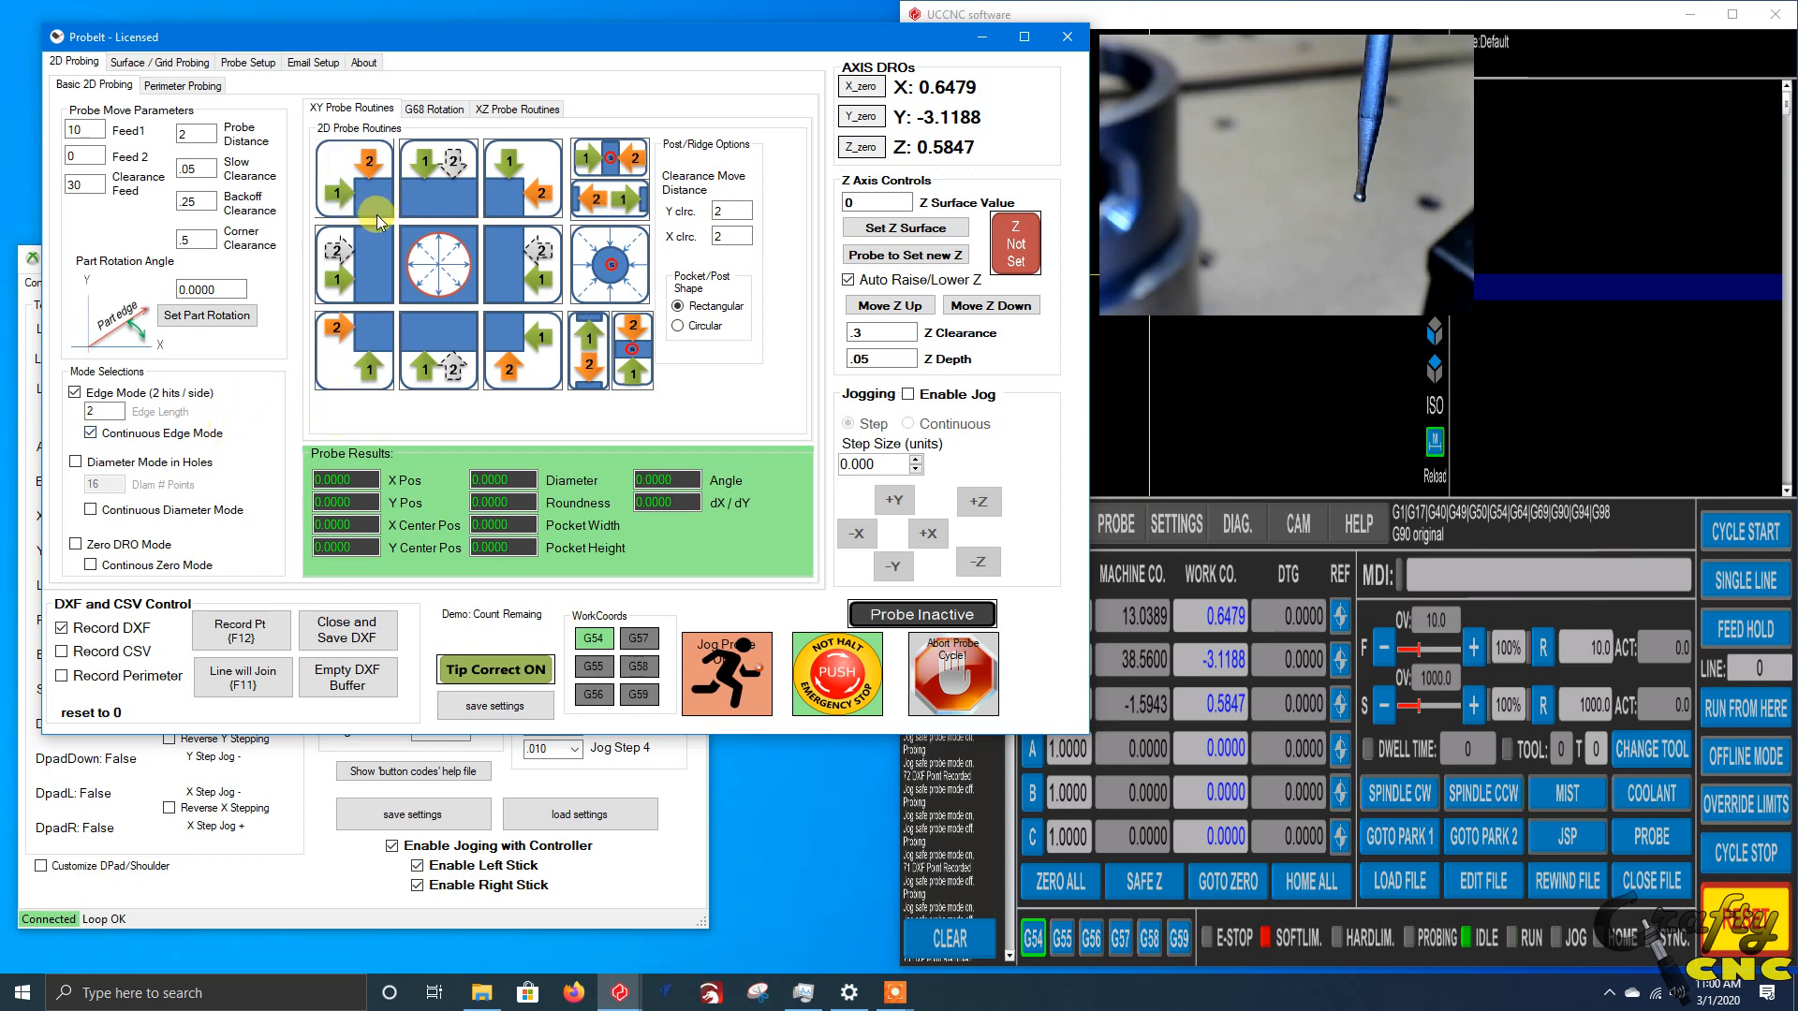
click(436, 110)
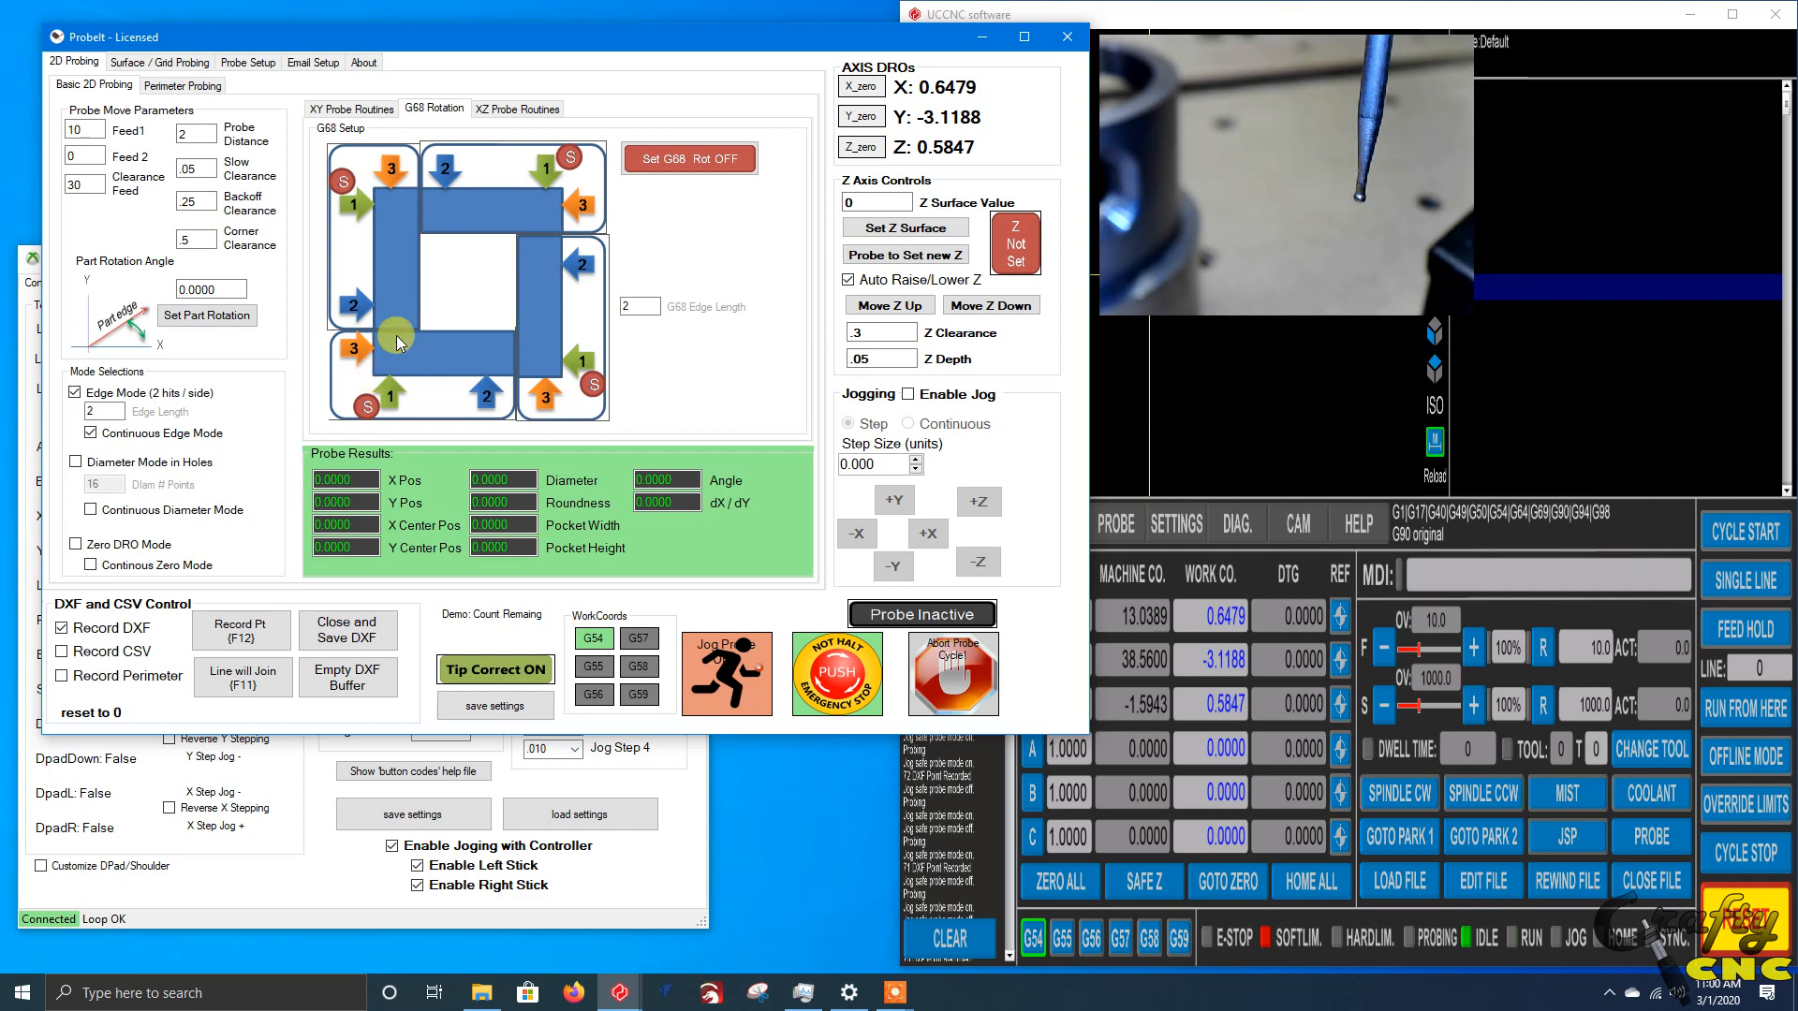
click(513, 119)
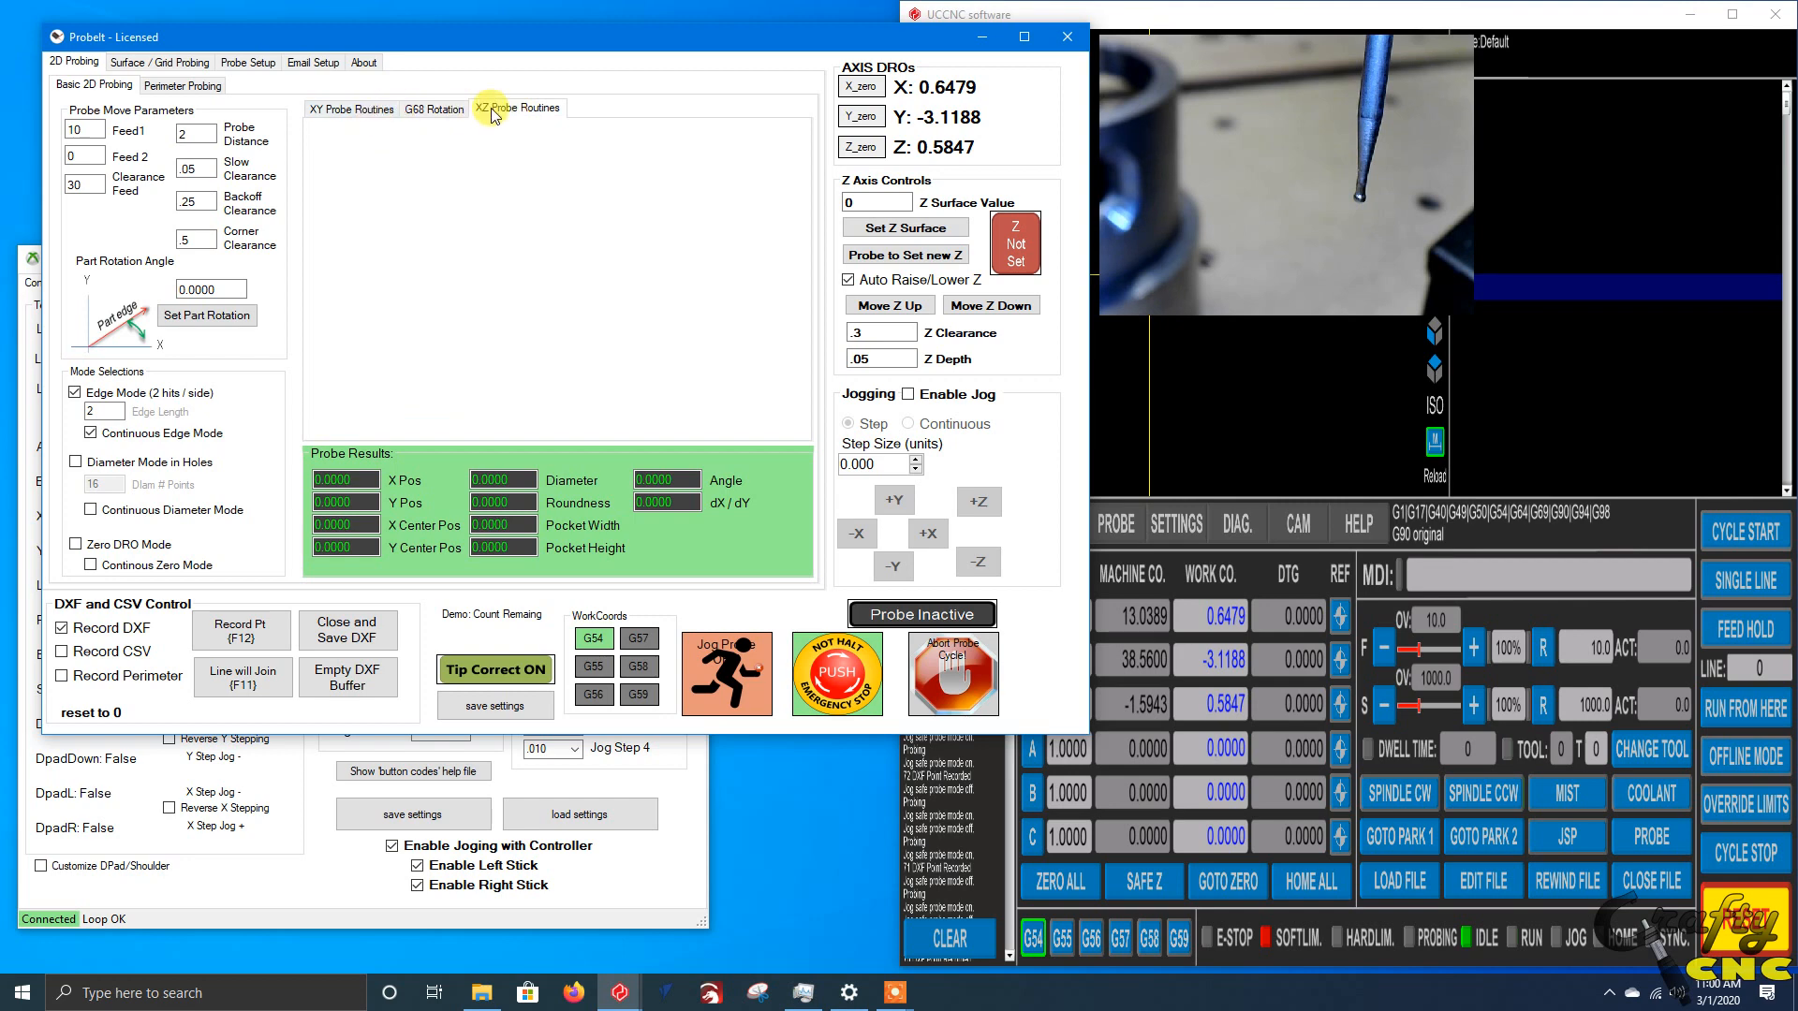
click(438, 111)
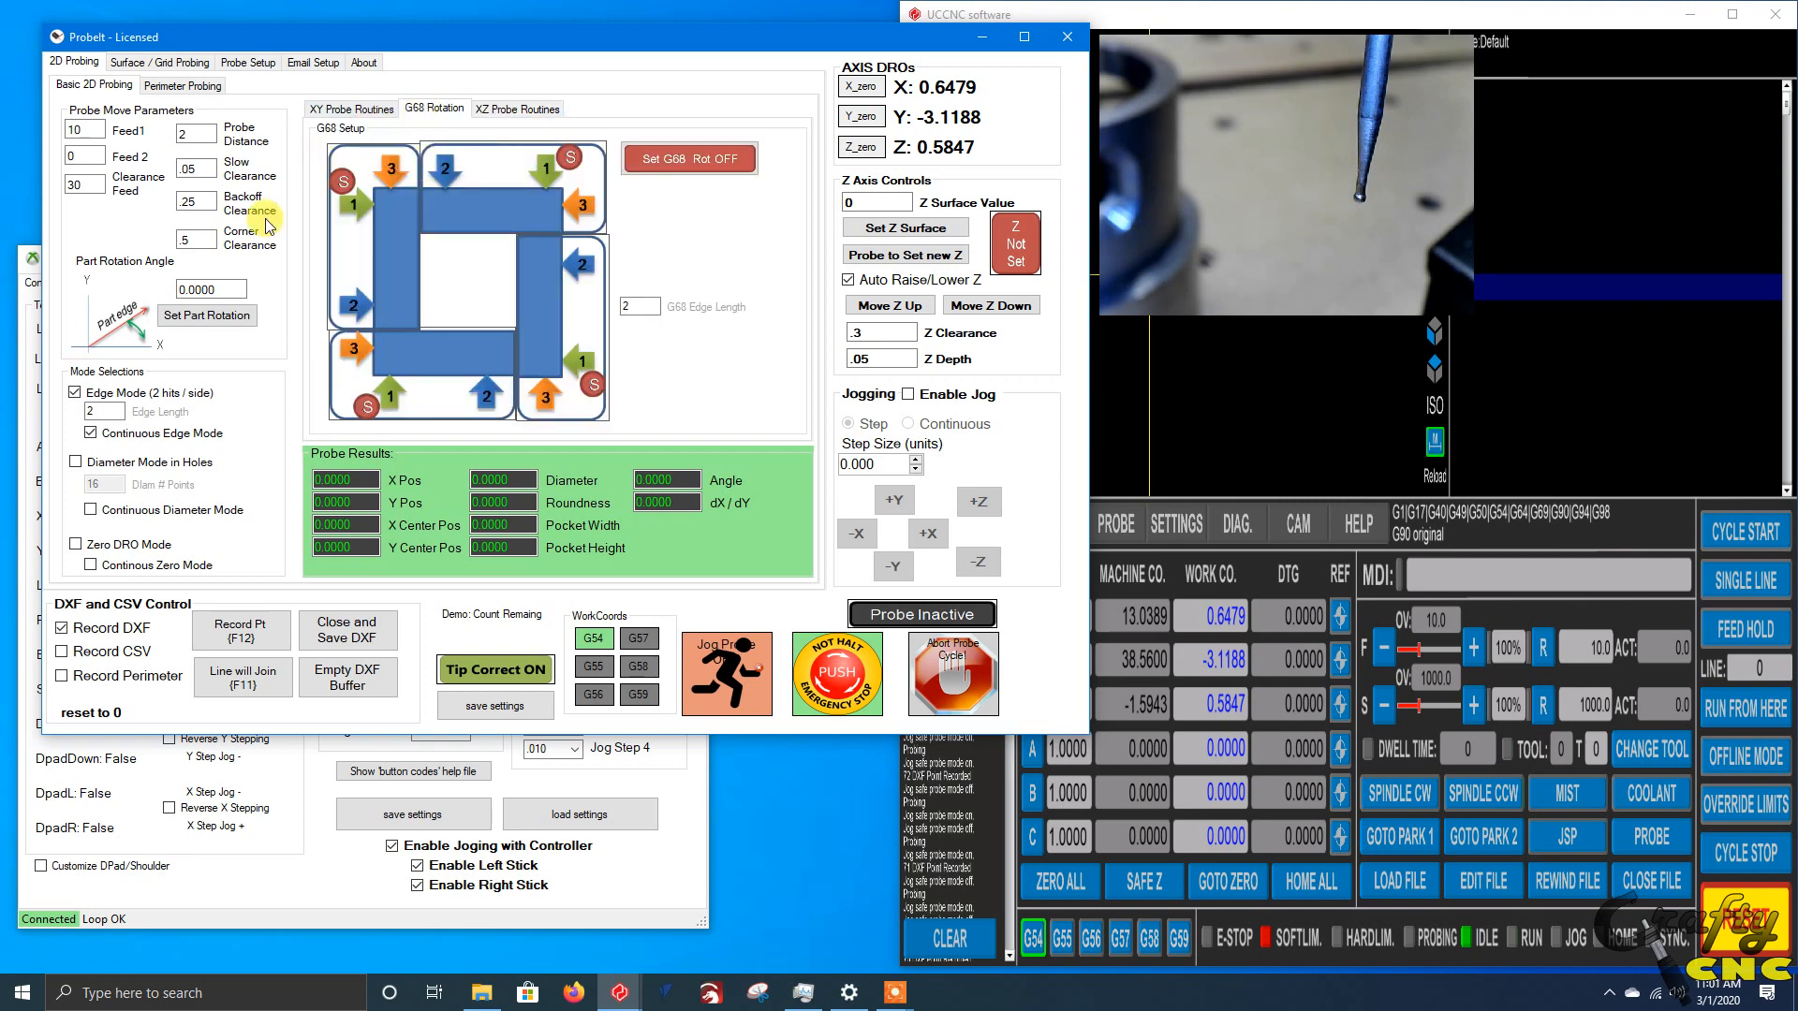
click(183, 85)
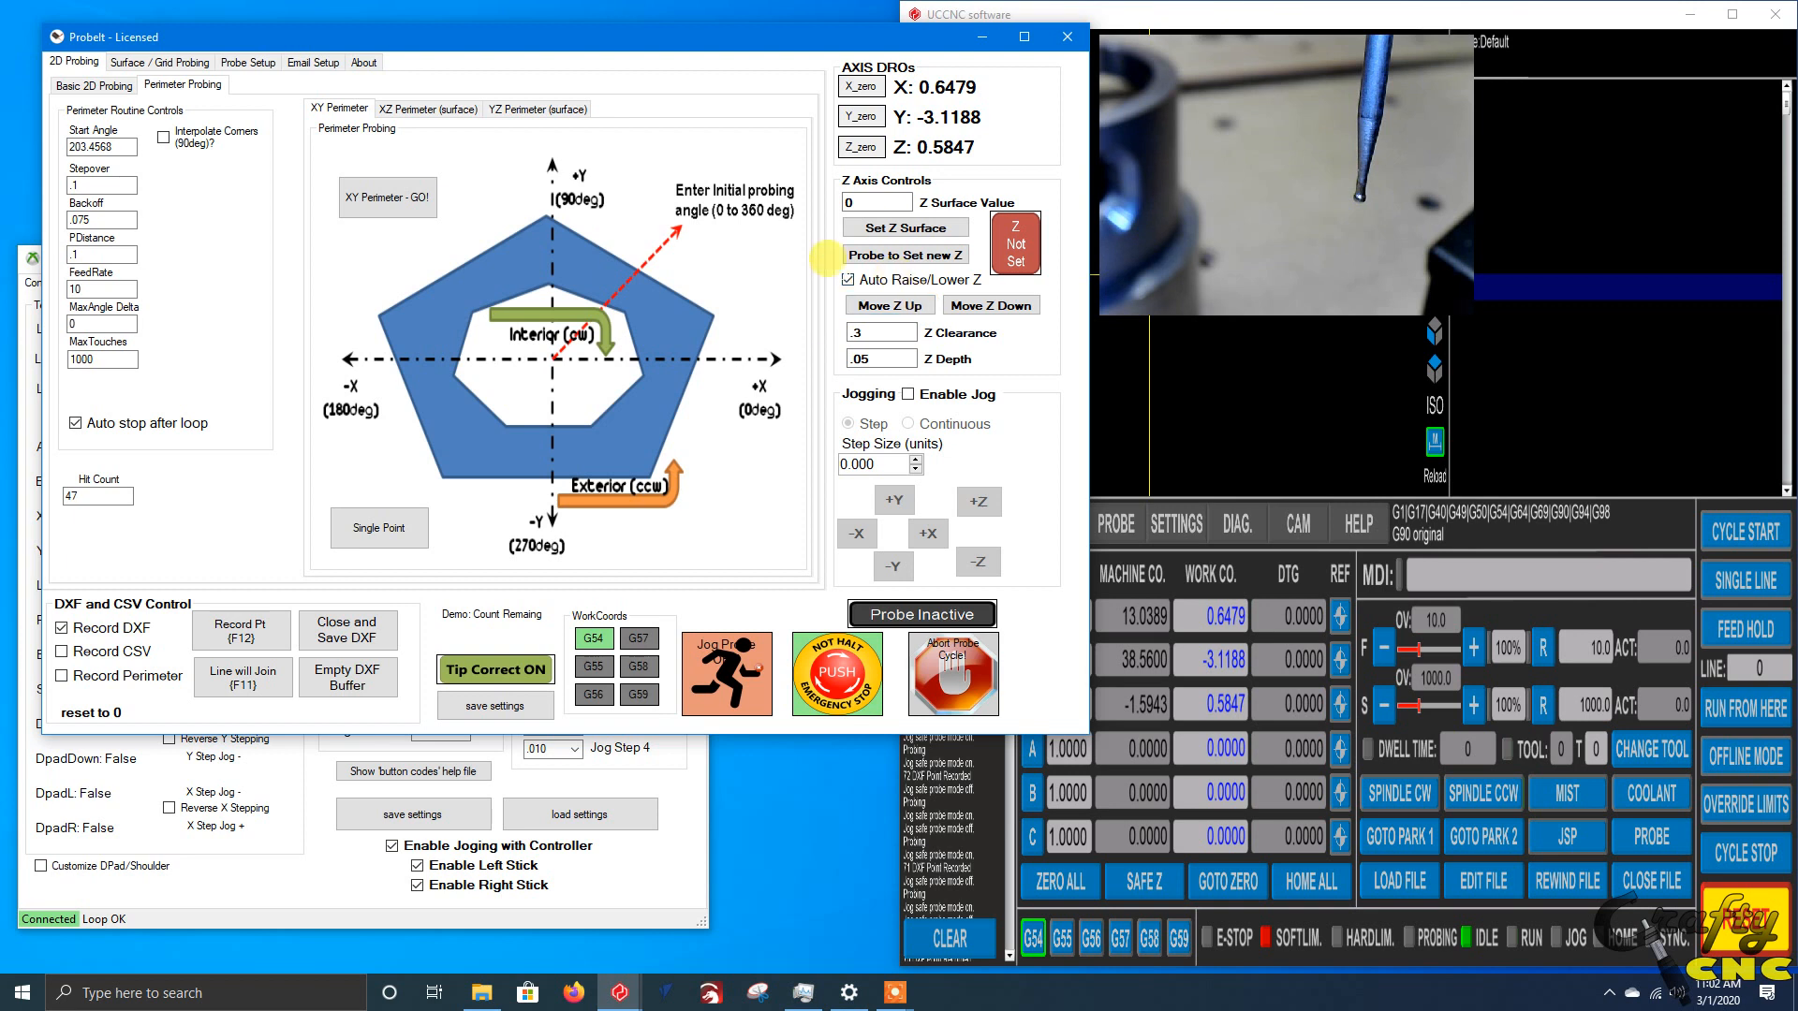
- Enable continuous jogging at a velocity of 5 units/min and jog the probe in -X, +Y and +Z
click(916, 394)
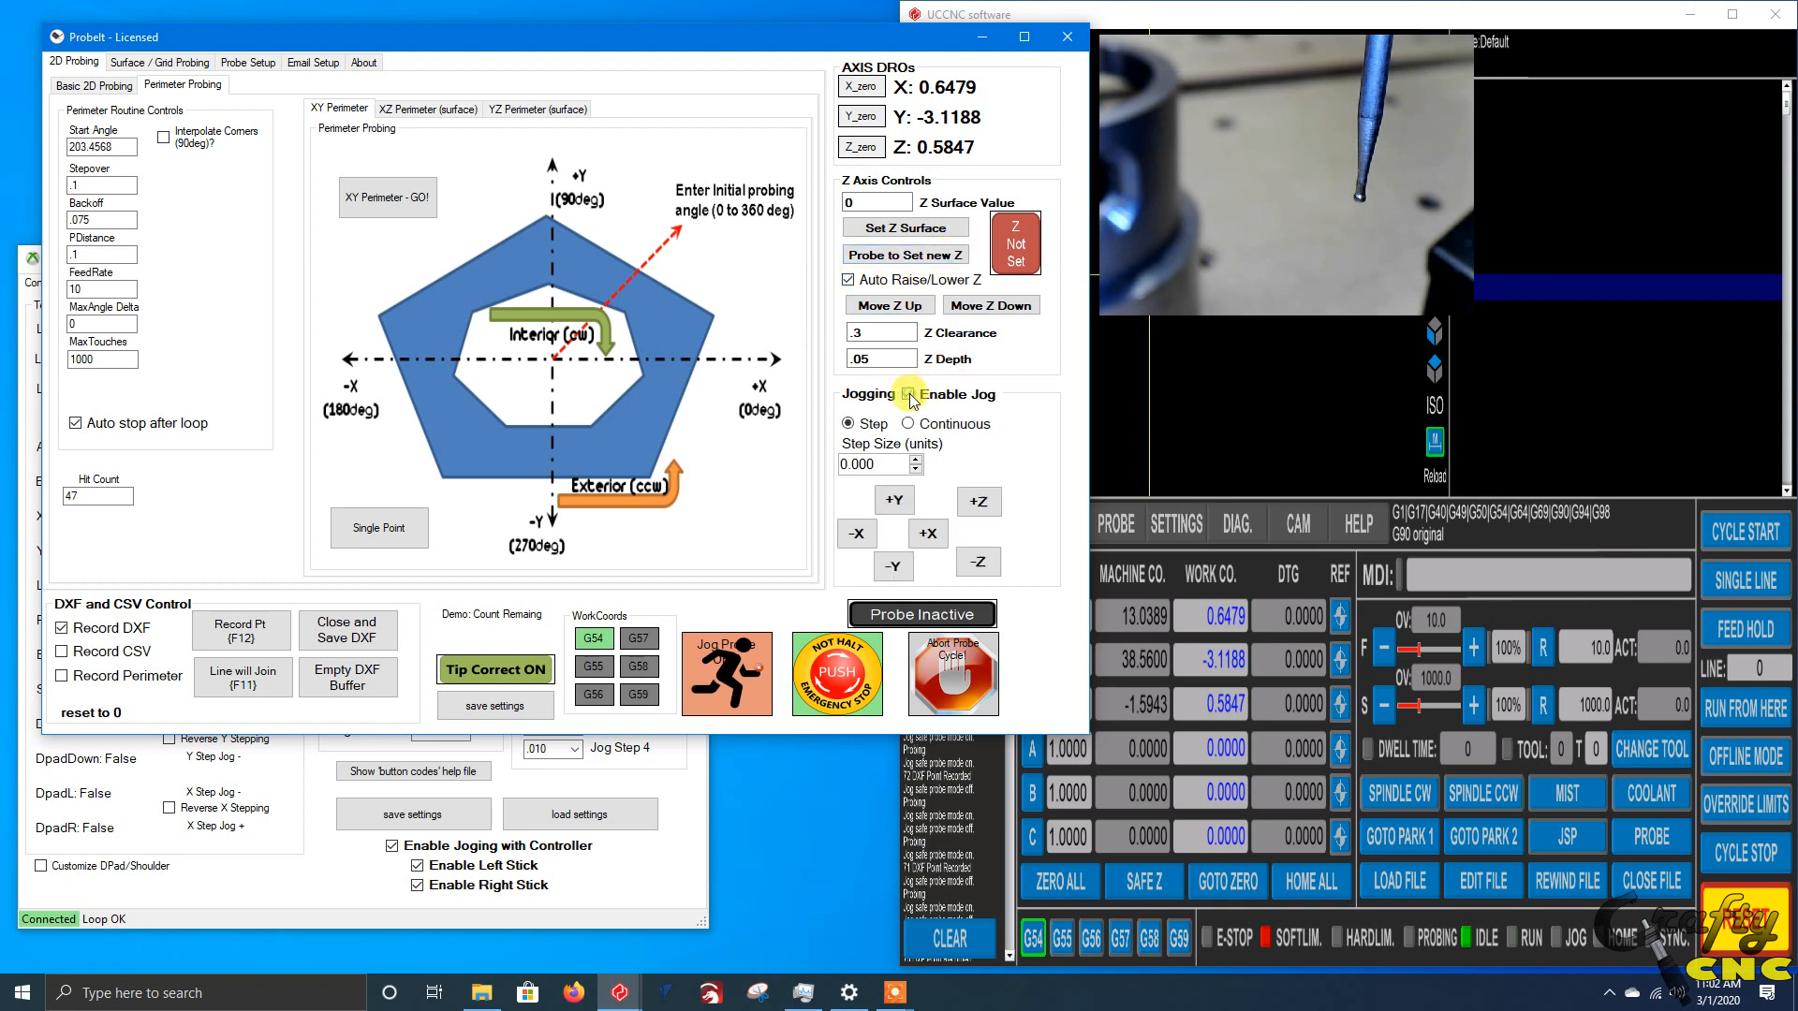
click(860, 535)
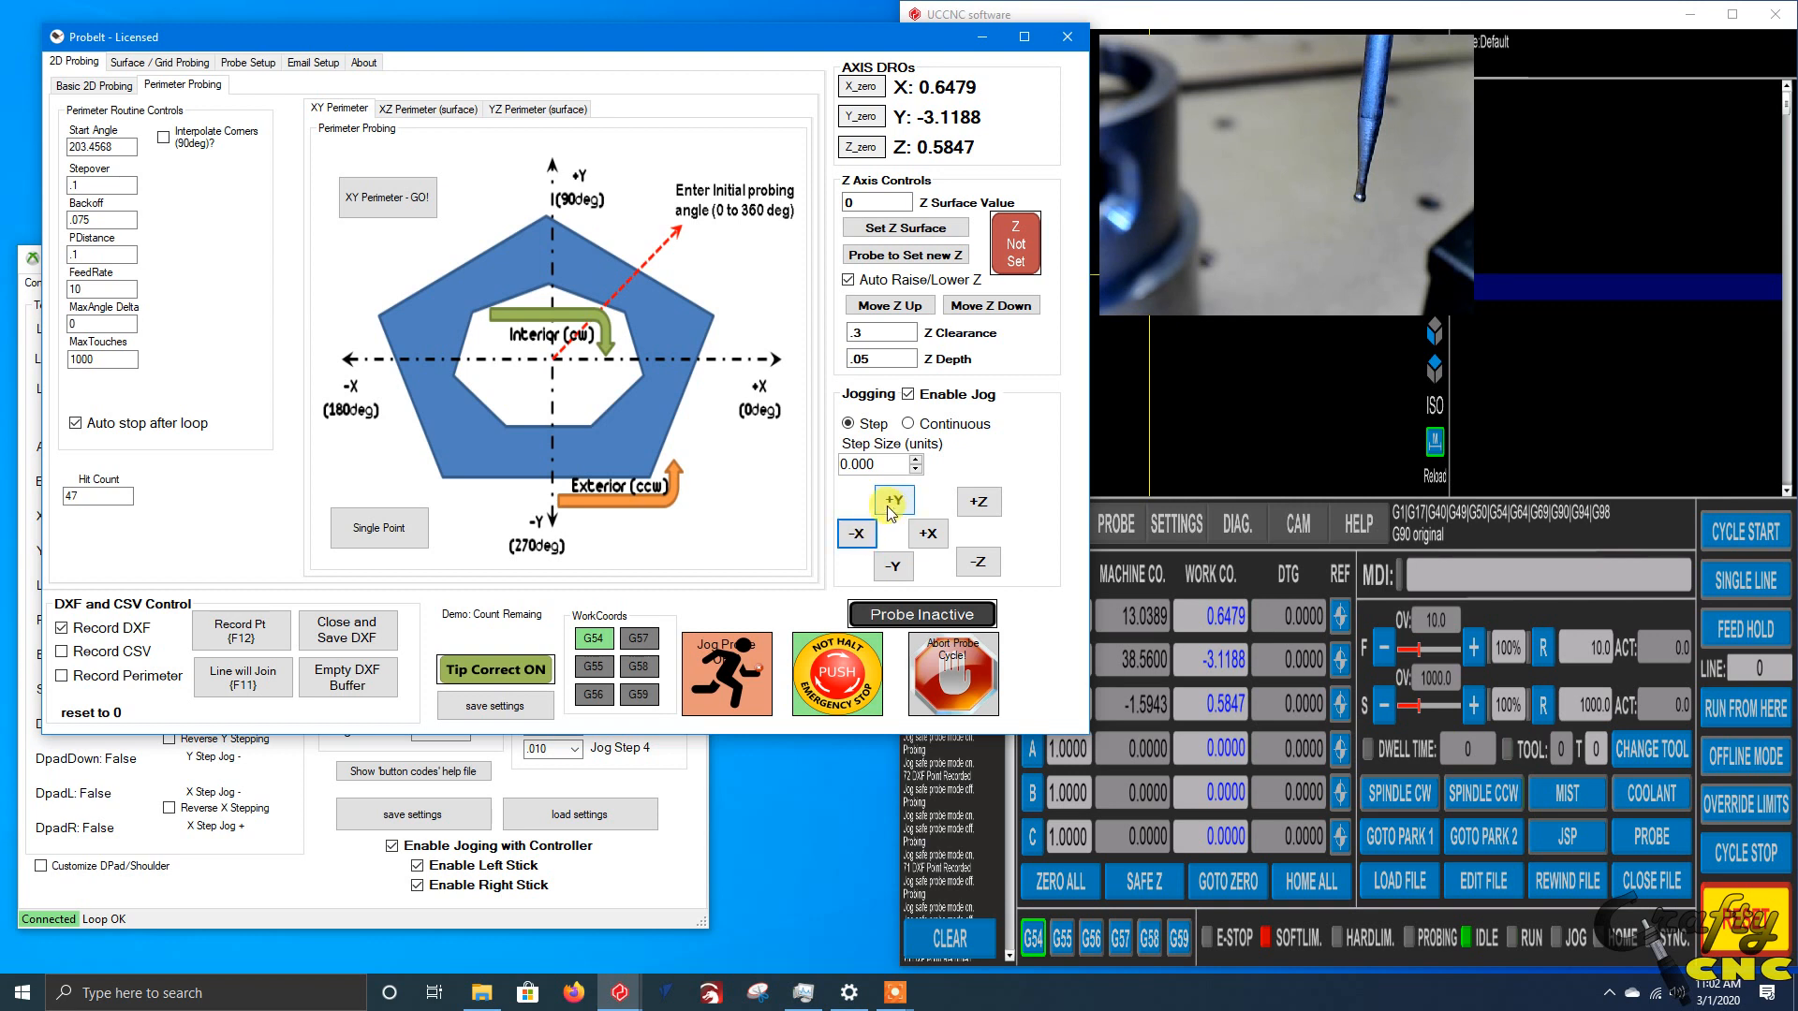
click(908, 424)
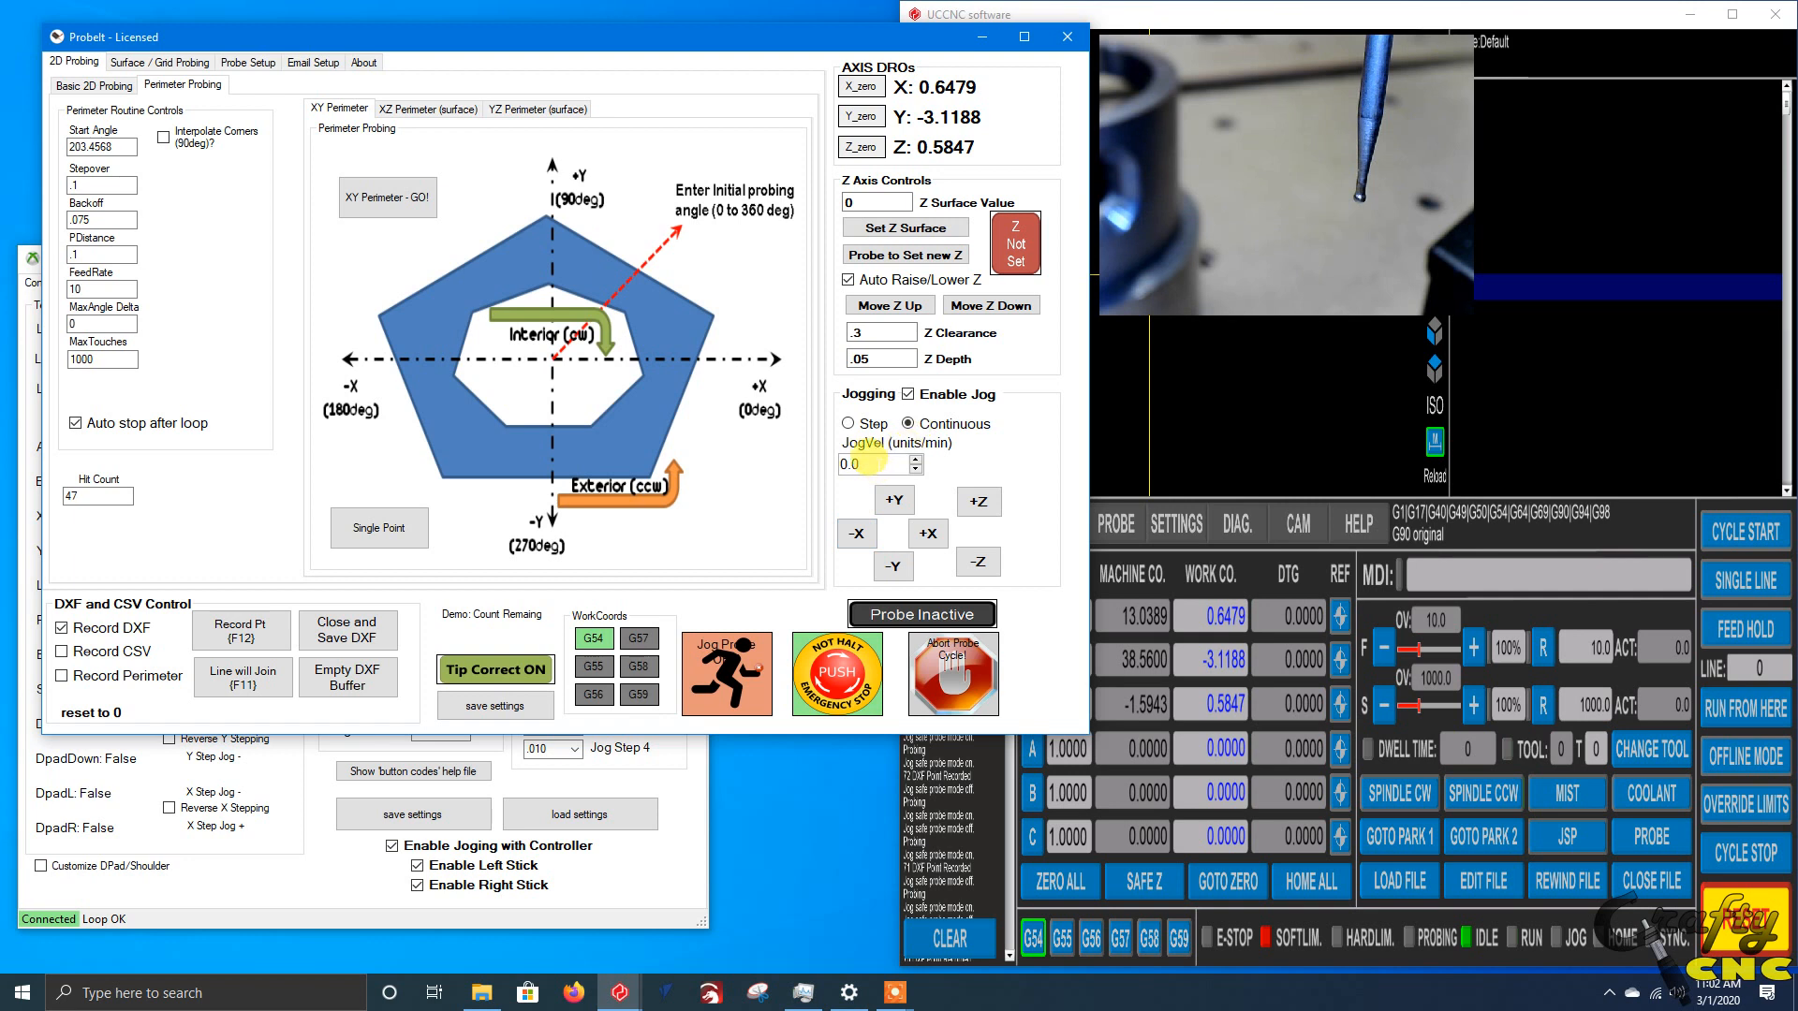
text(5)
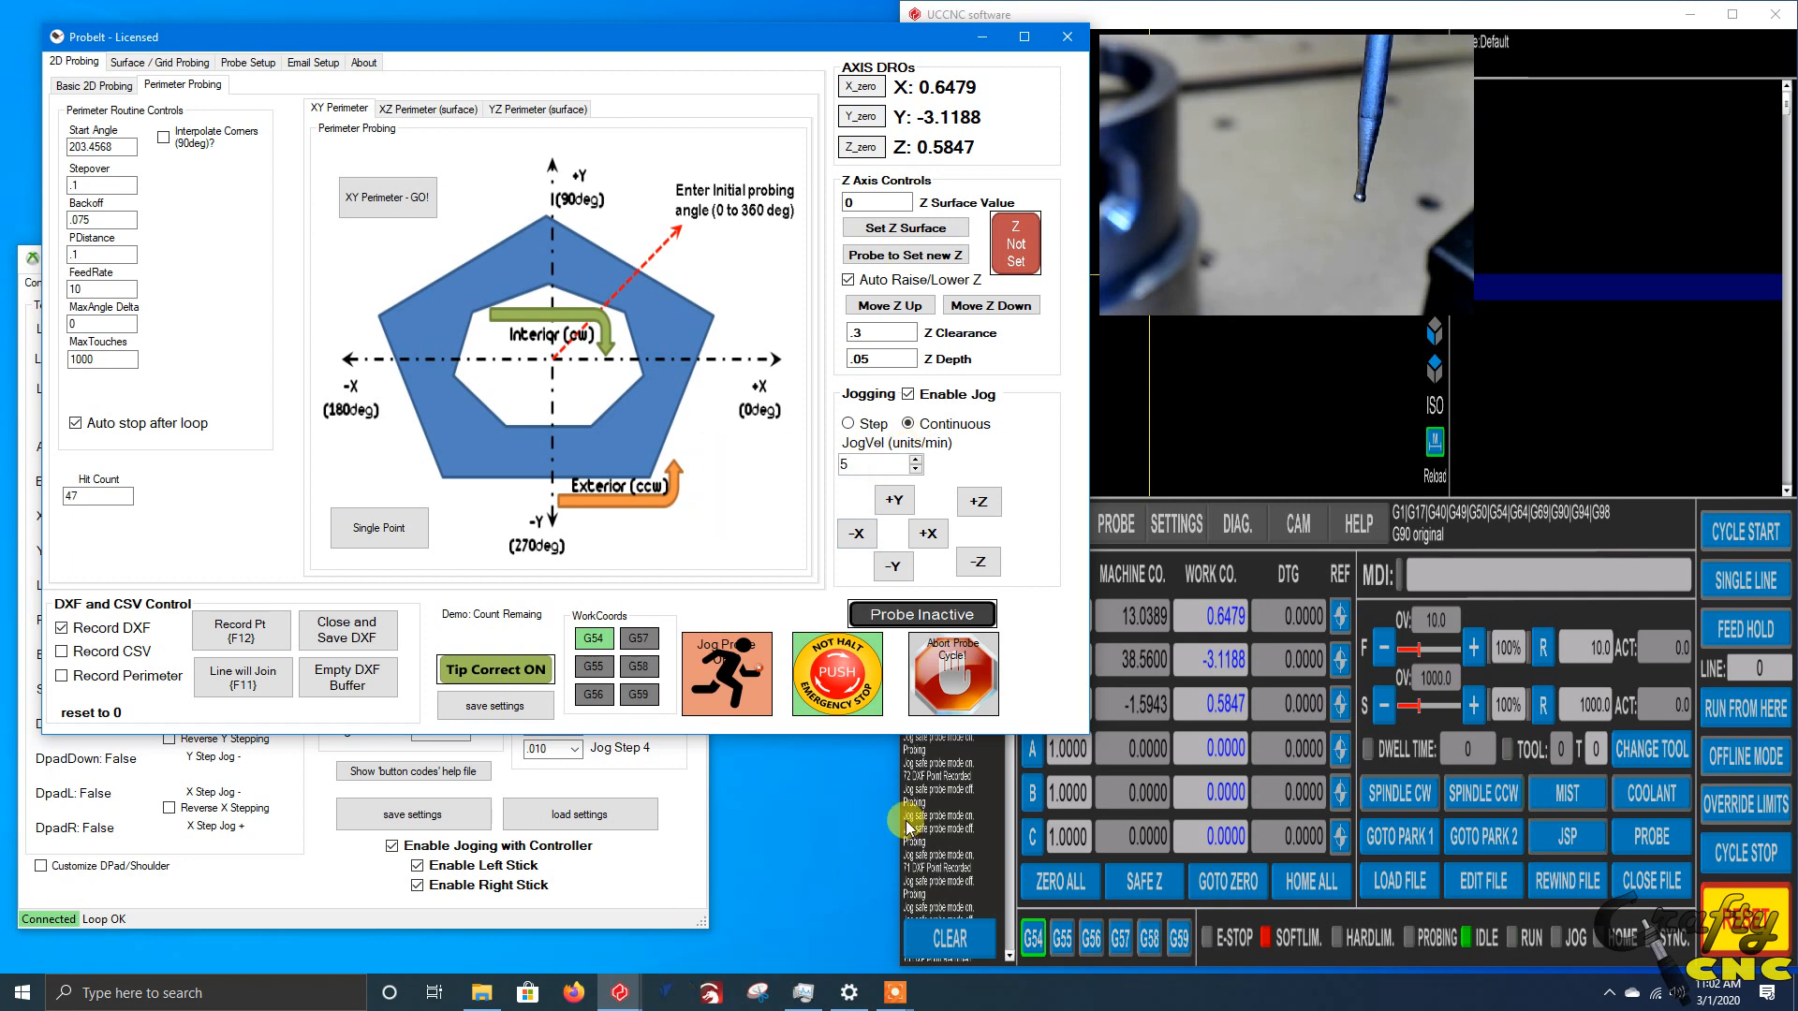
click(859, 534)
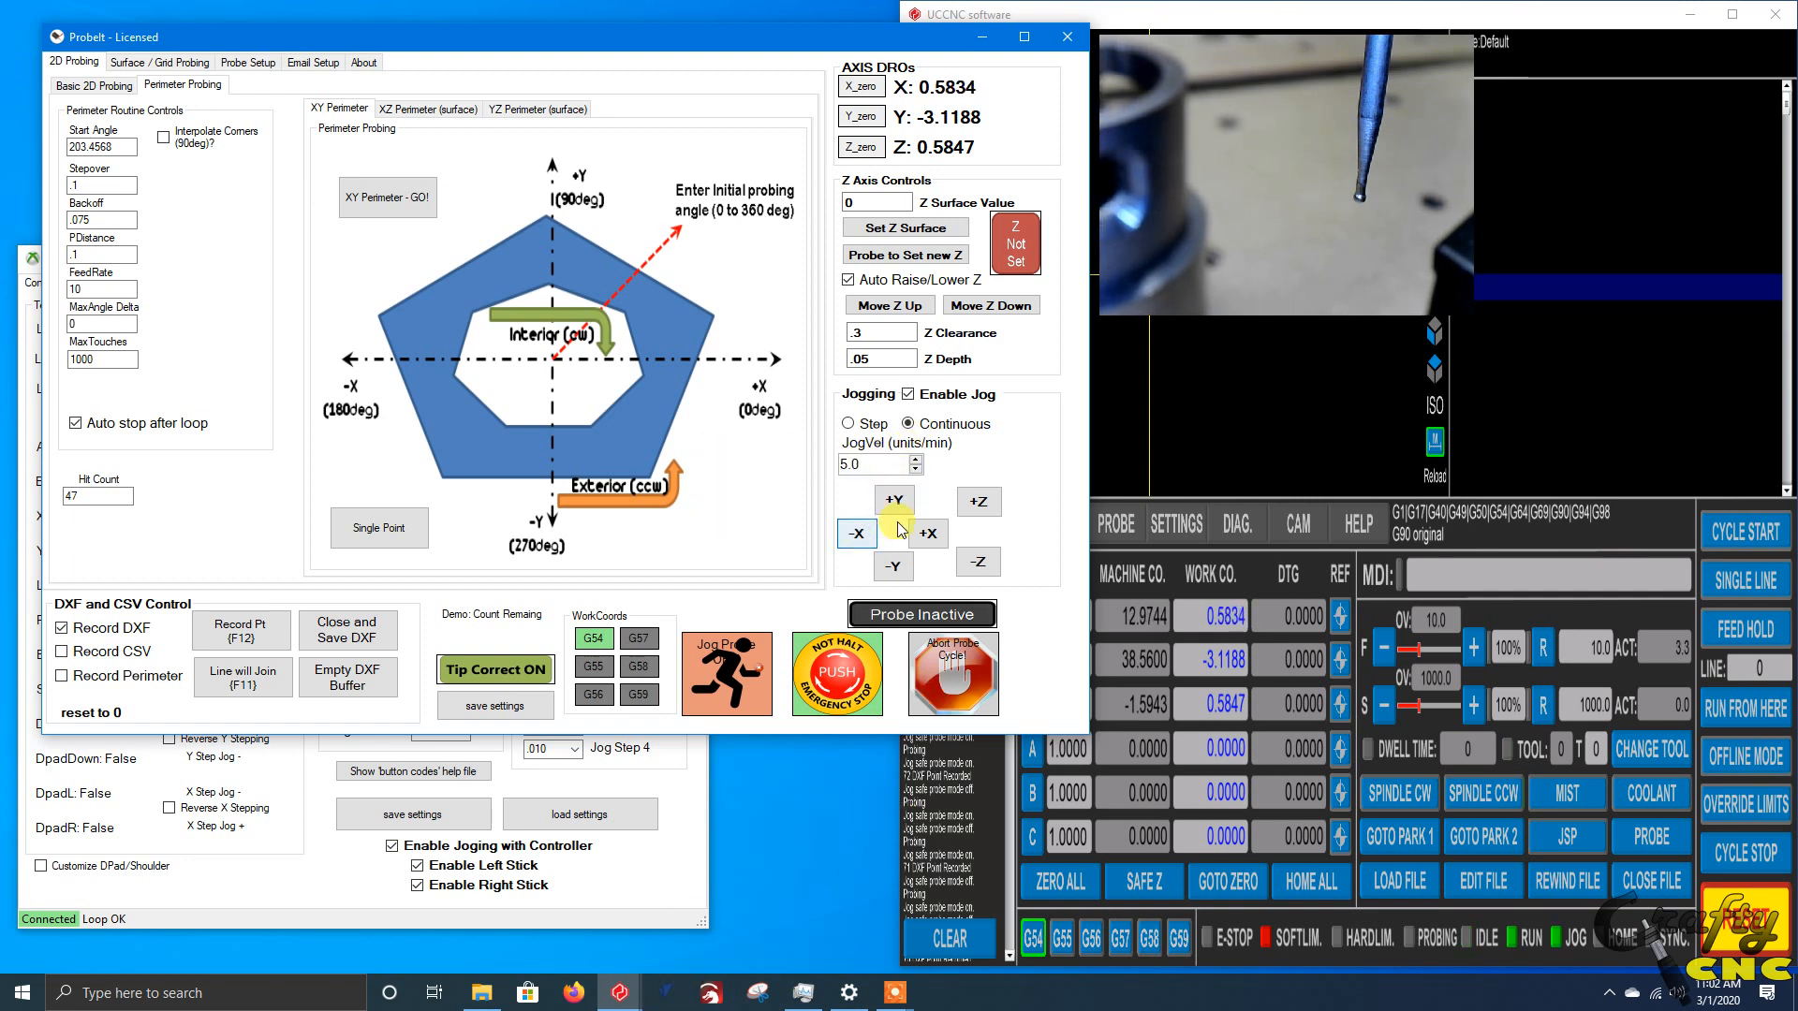
click(894, 500)
click(976, 502)
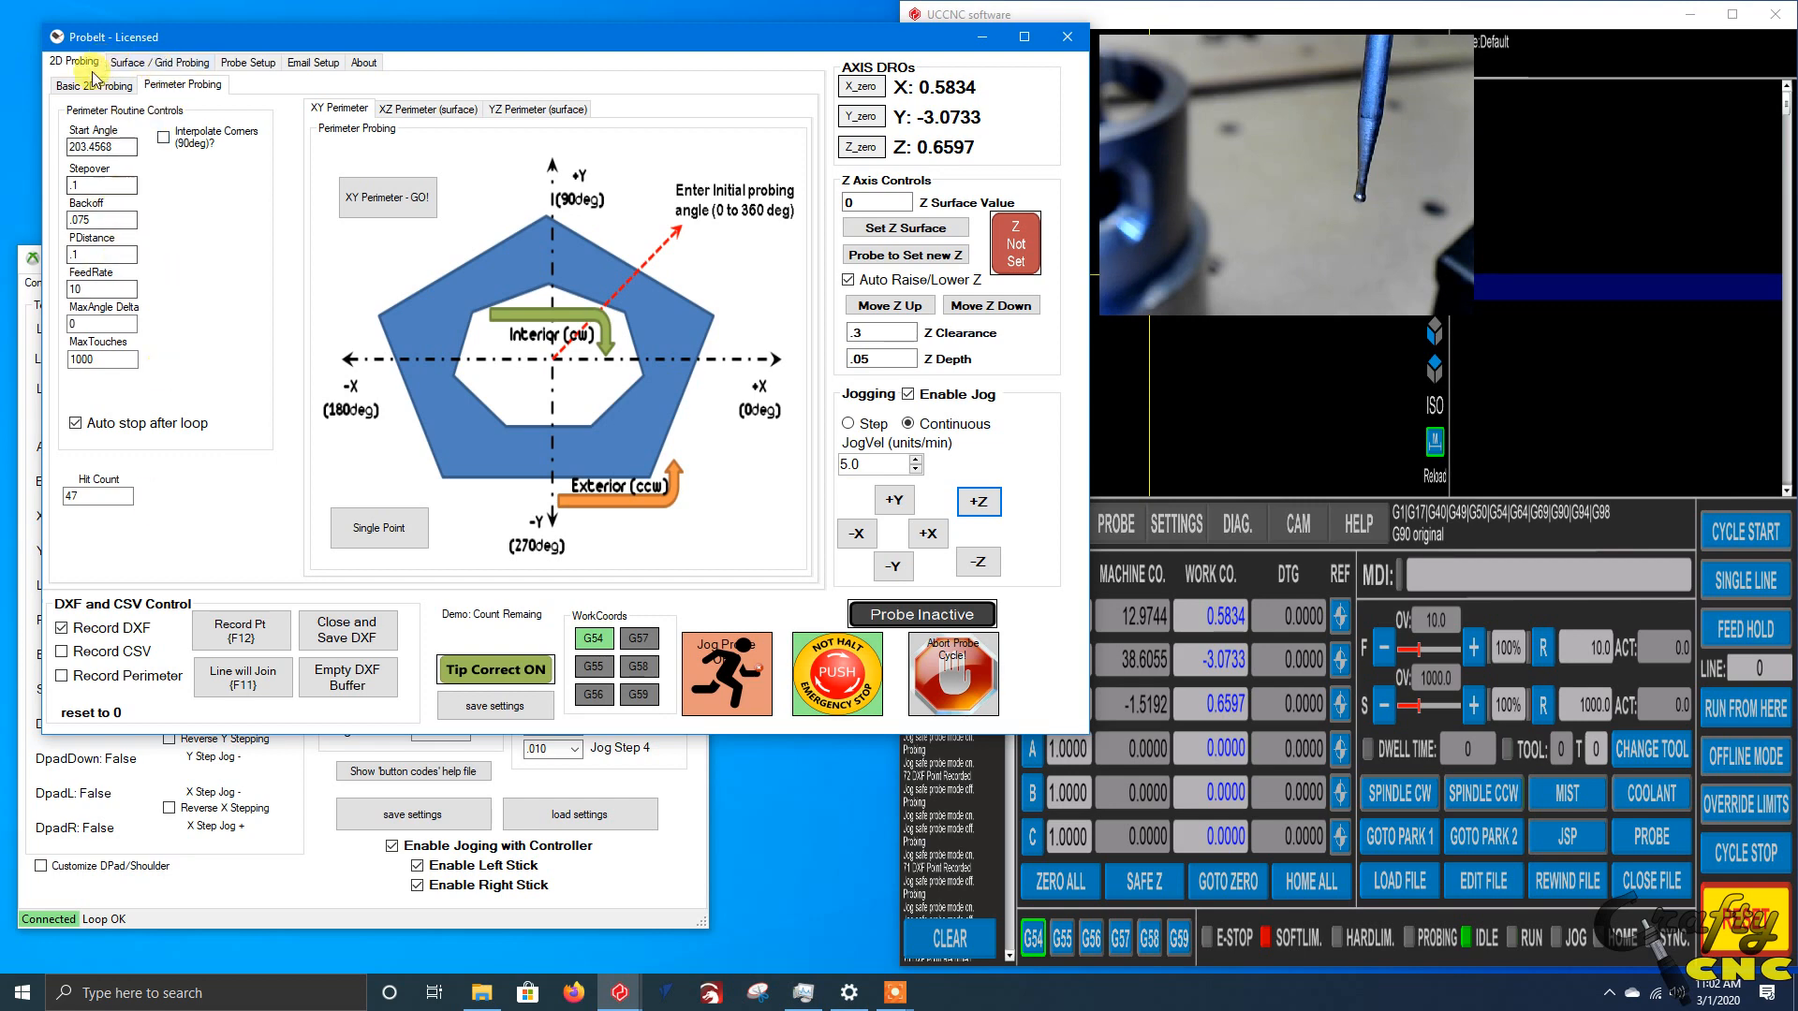
- Review the XY probe routines, surface and grid probing, probe calibration, email settings and plugin license information
click(93, 86)
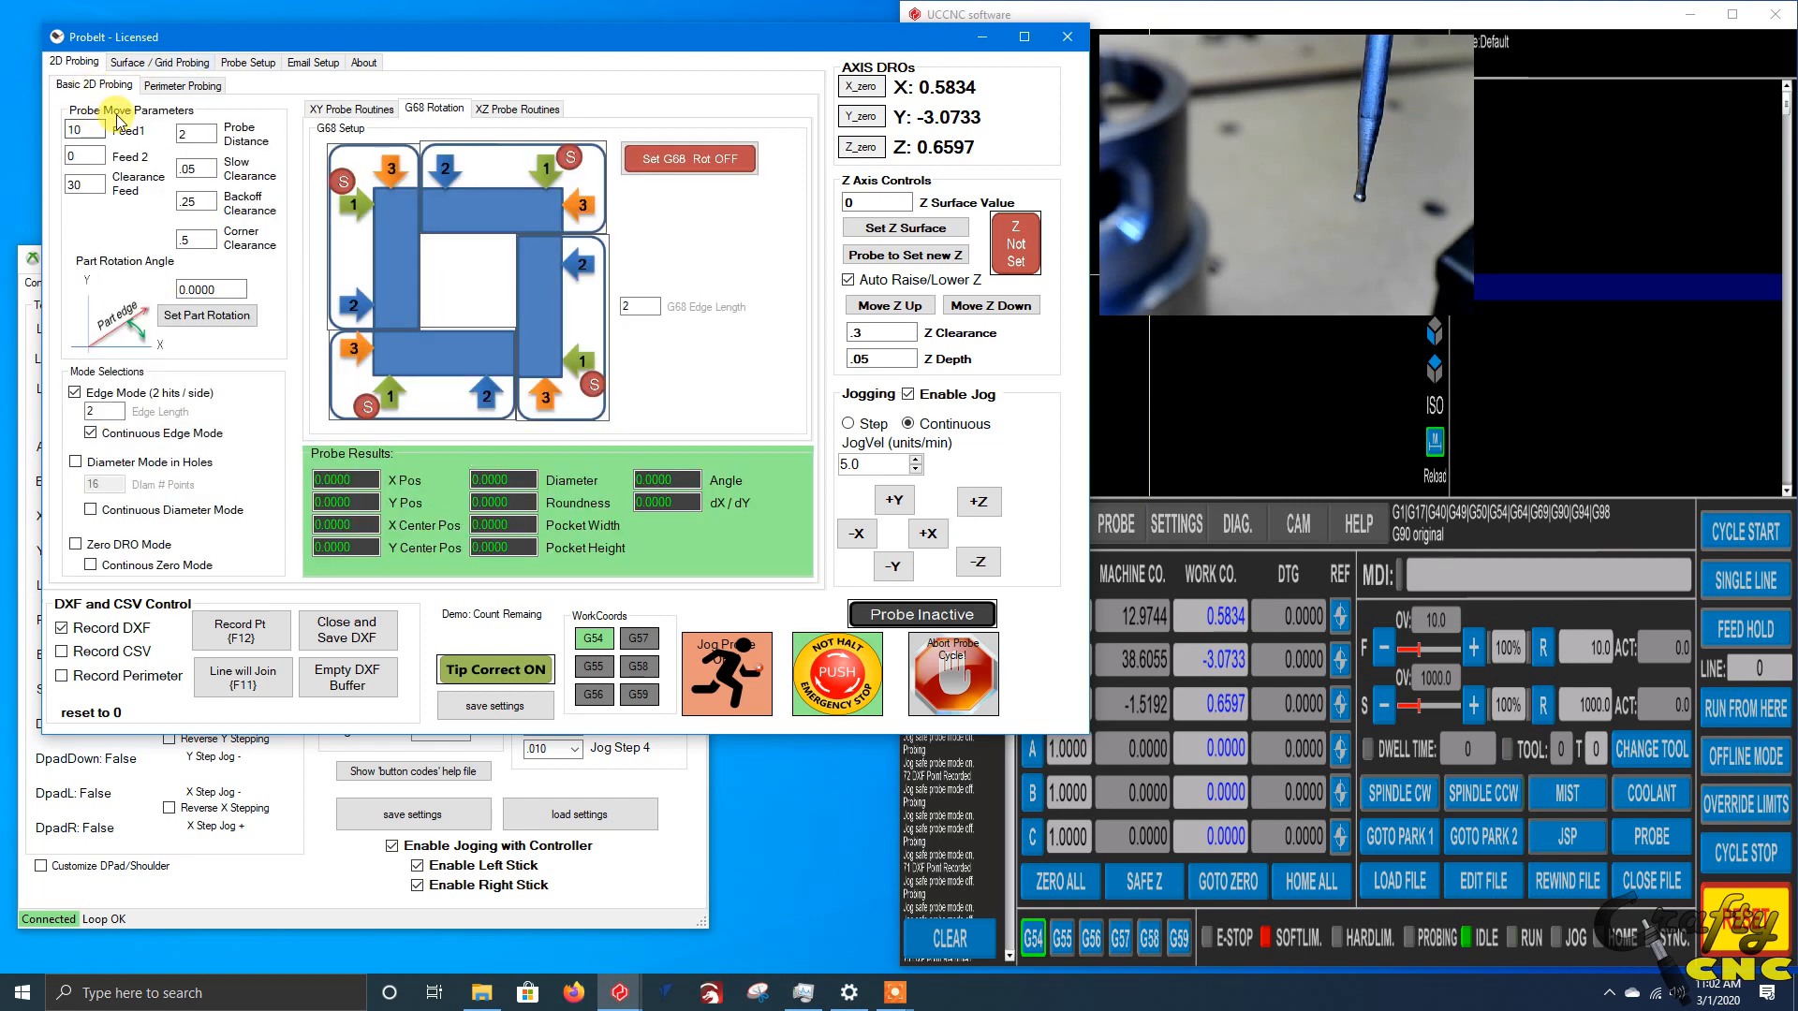
click(352, 109)
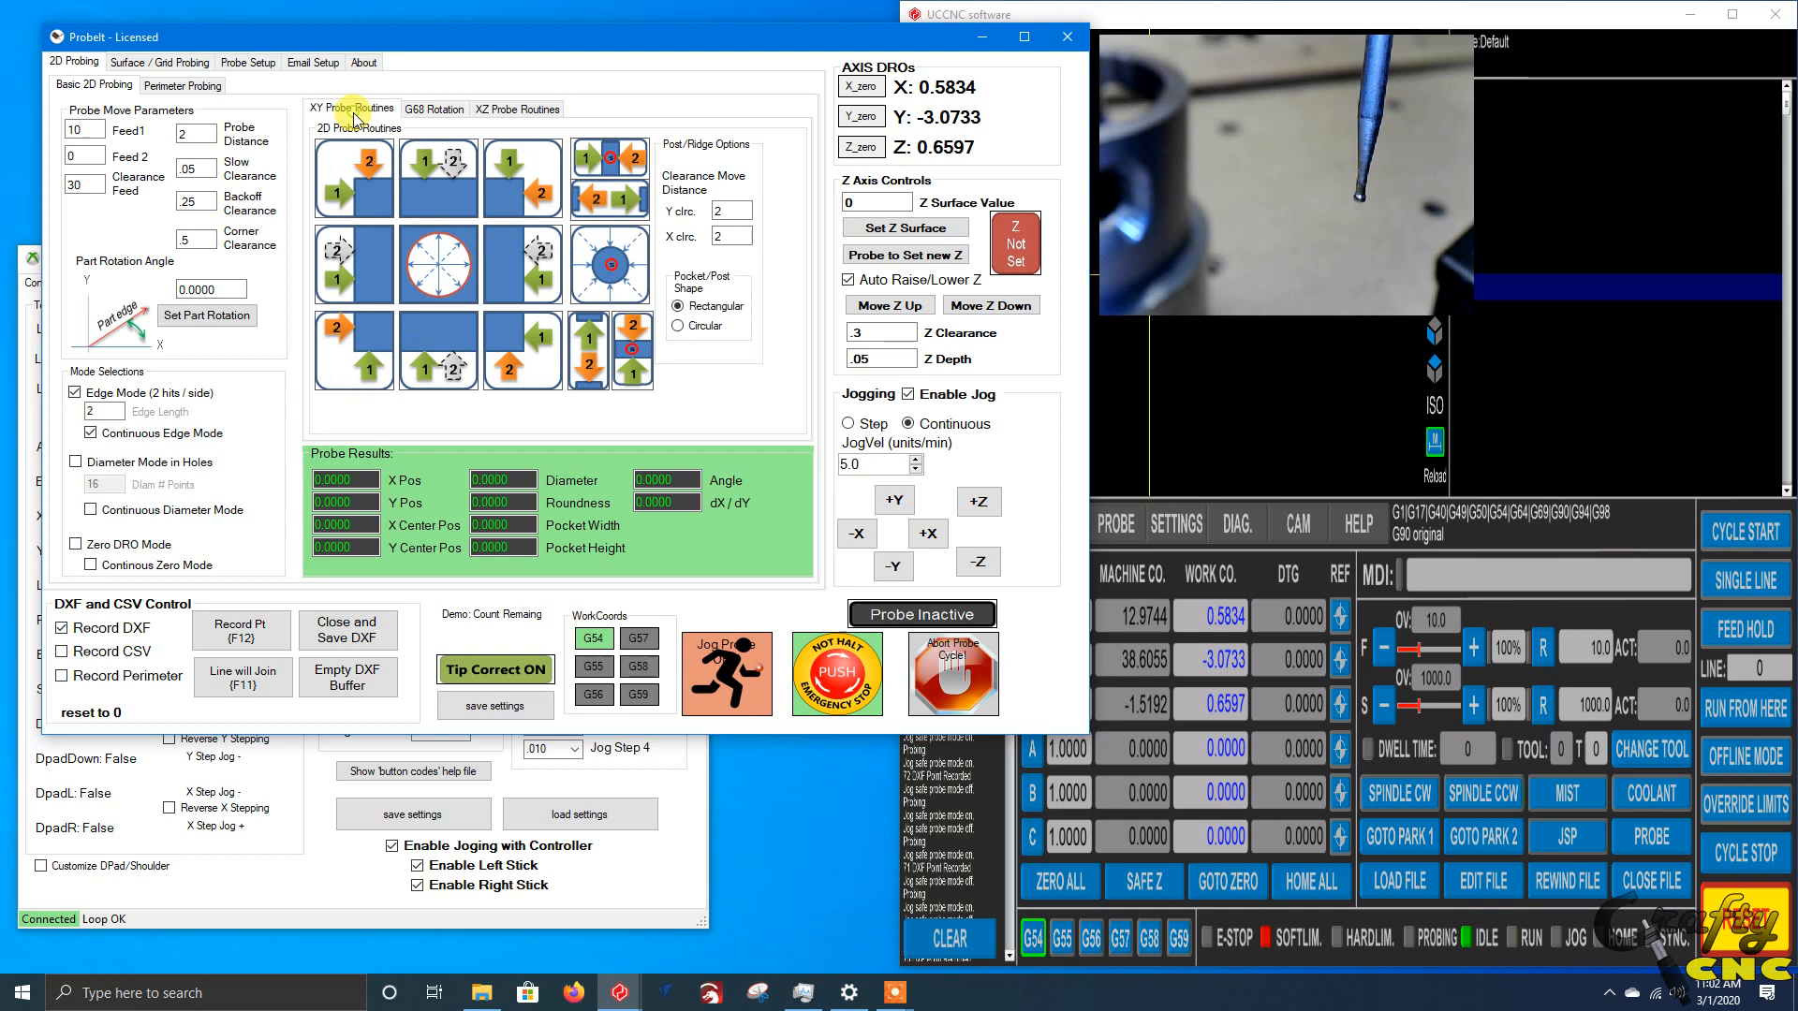
click(176, 66)
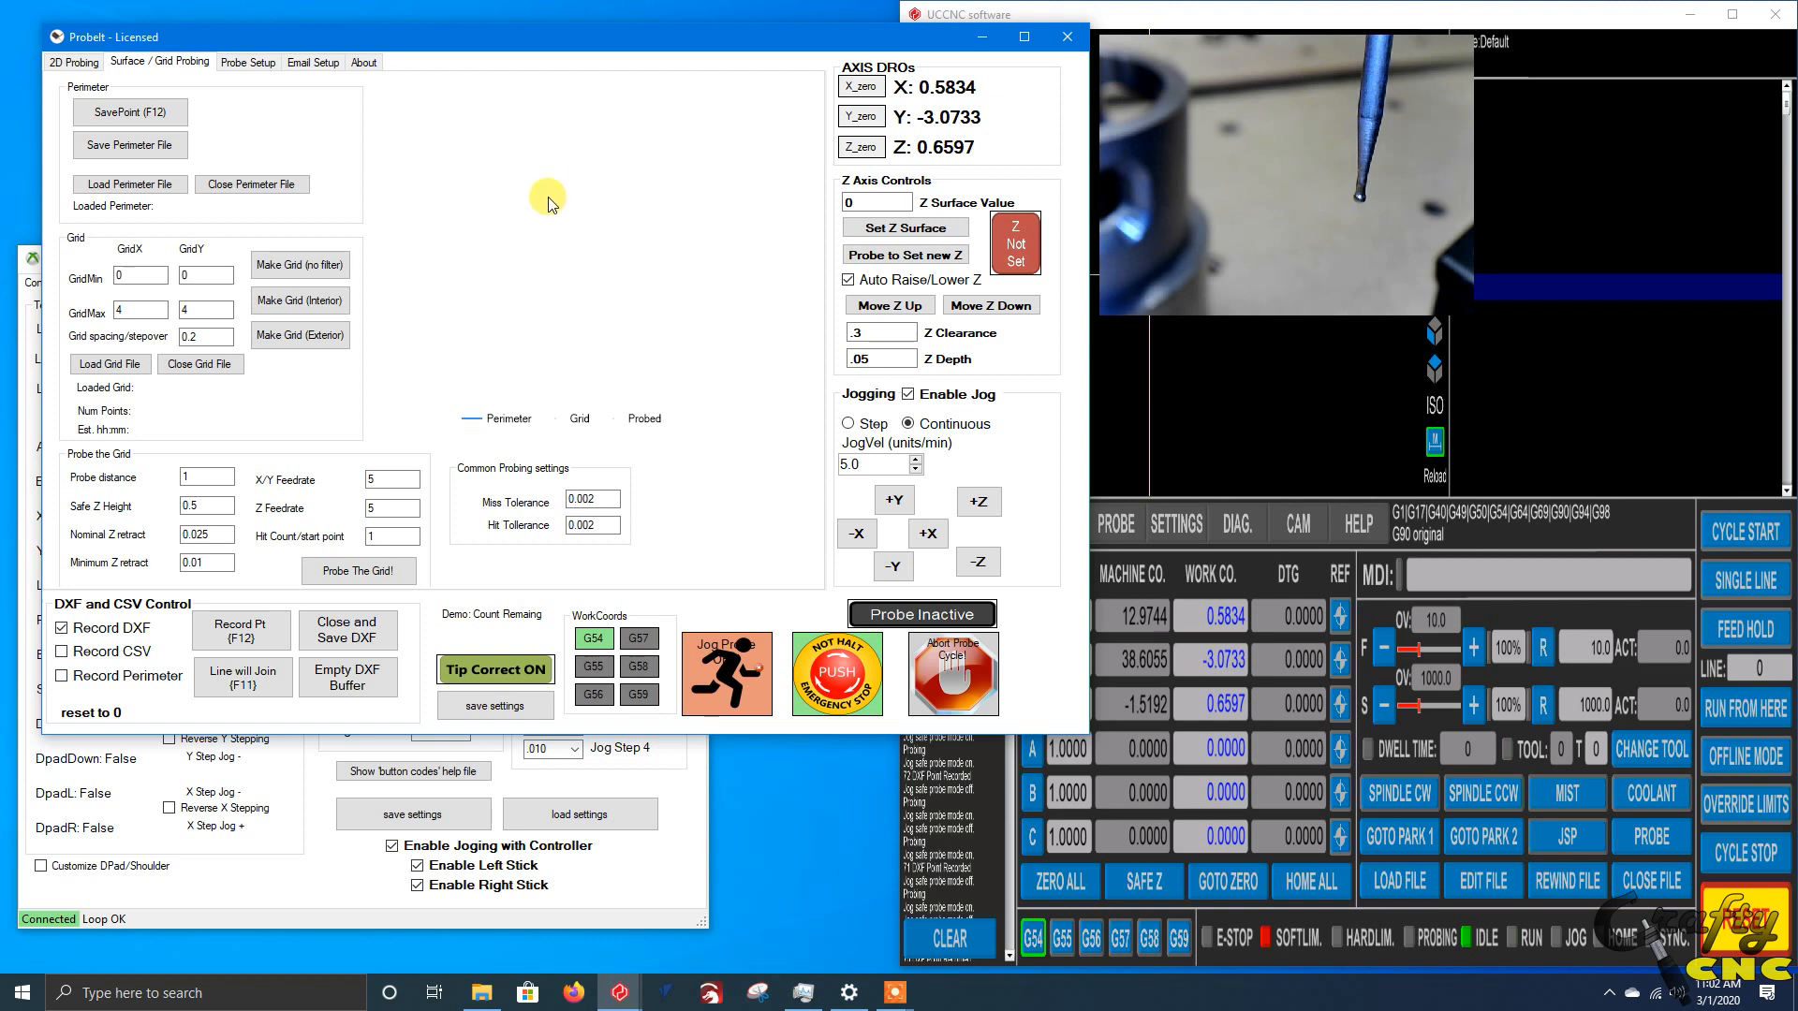
click(265, 66)
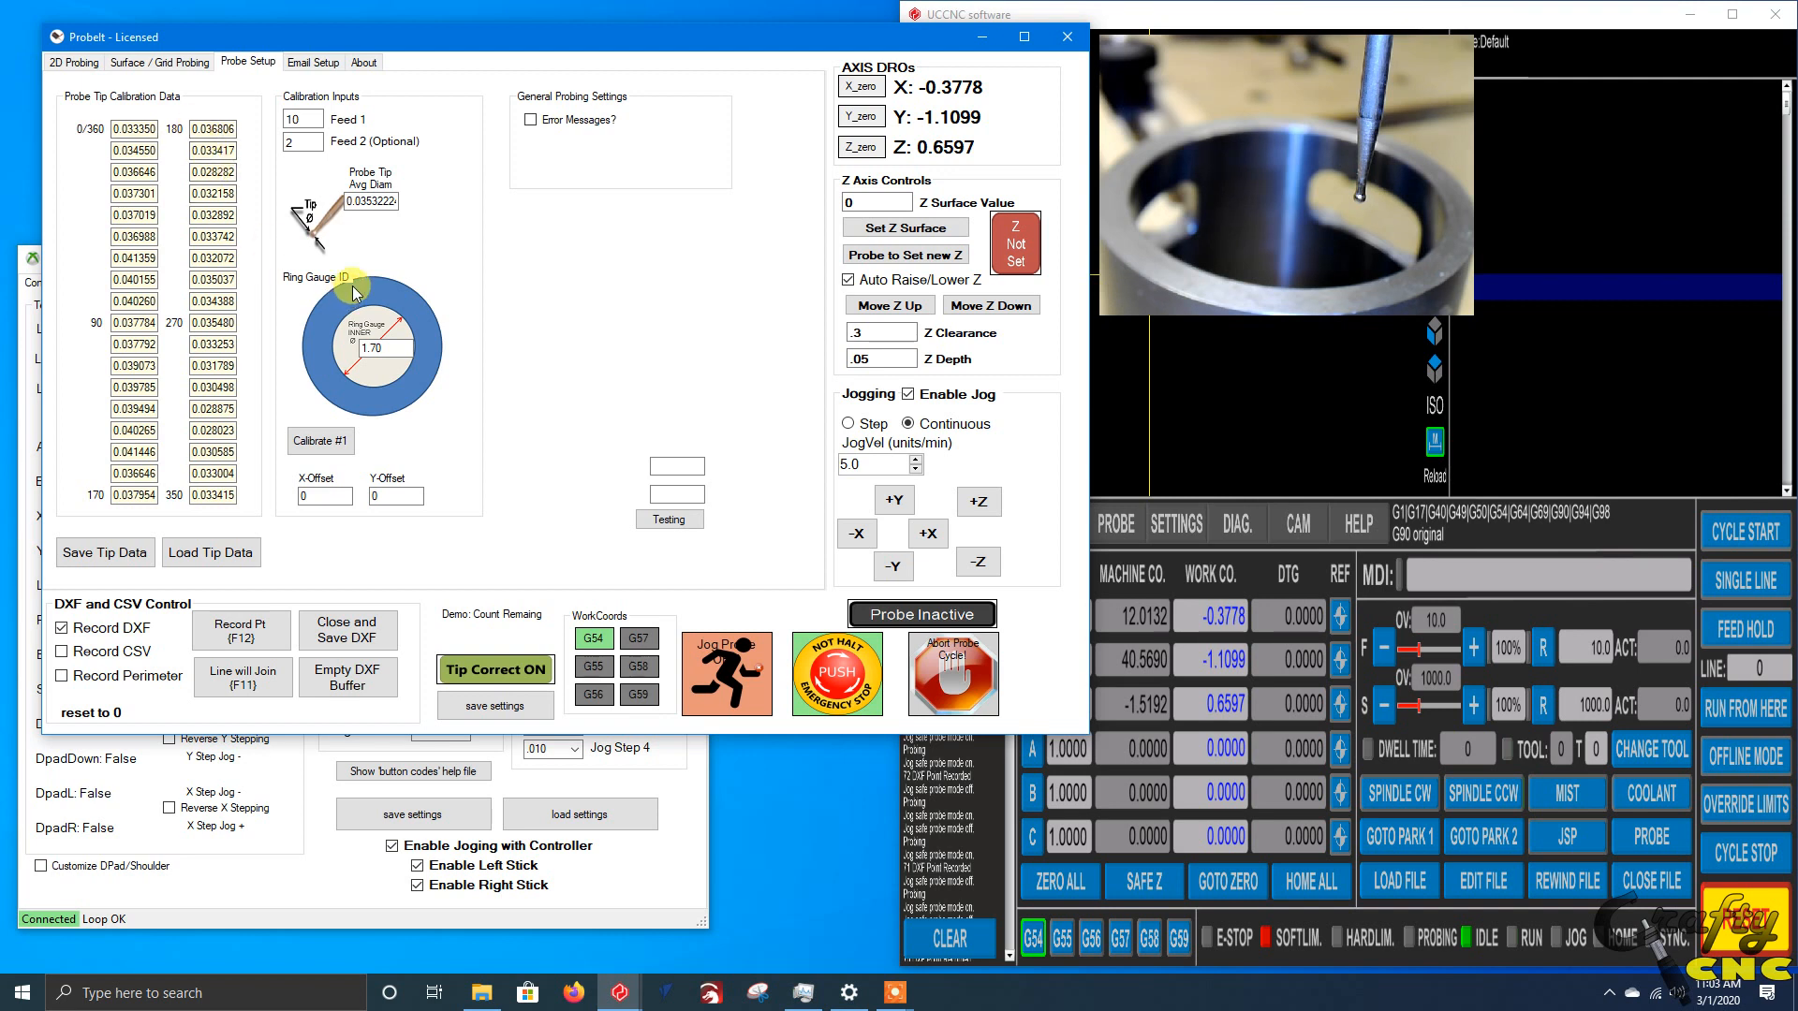
click(302, 62)
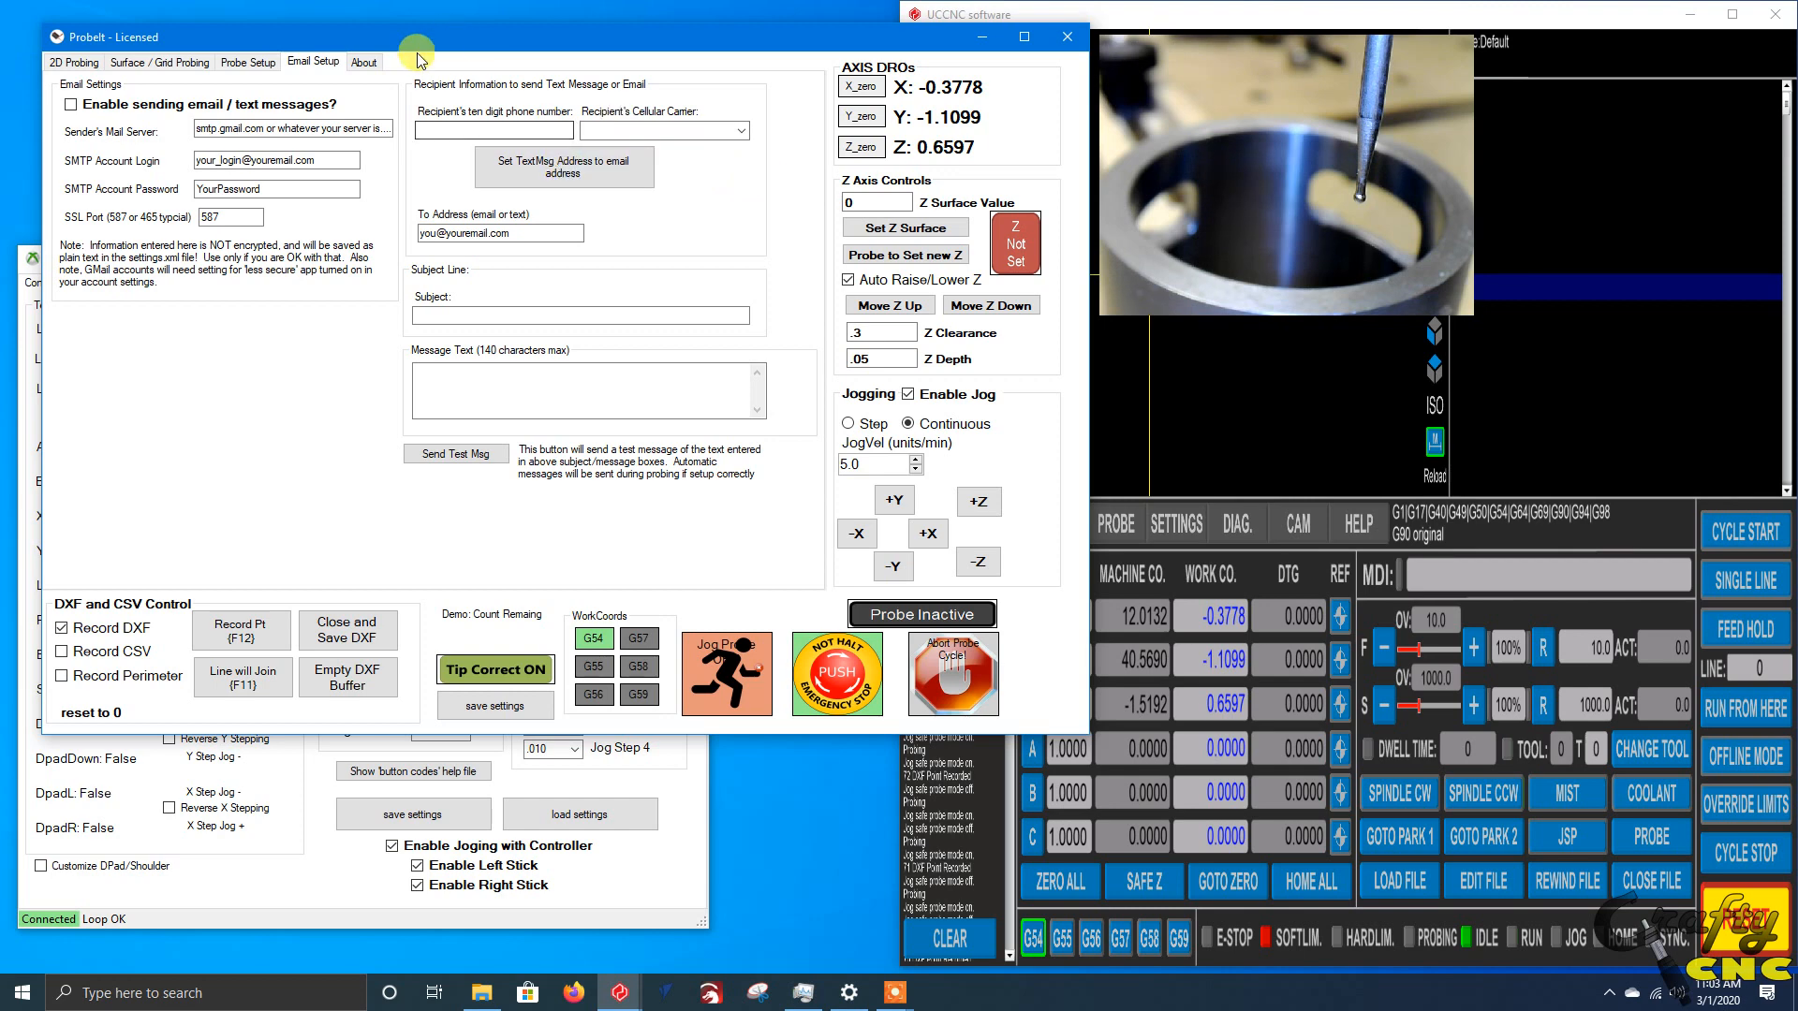
click(364, 63)
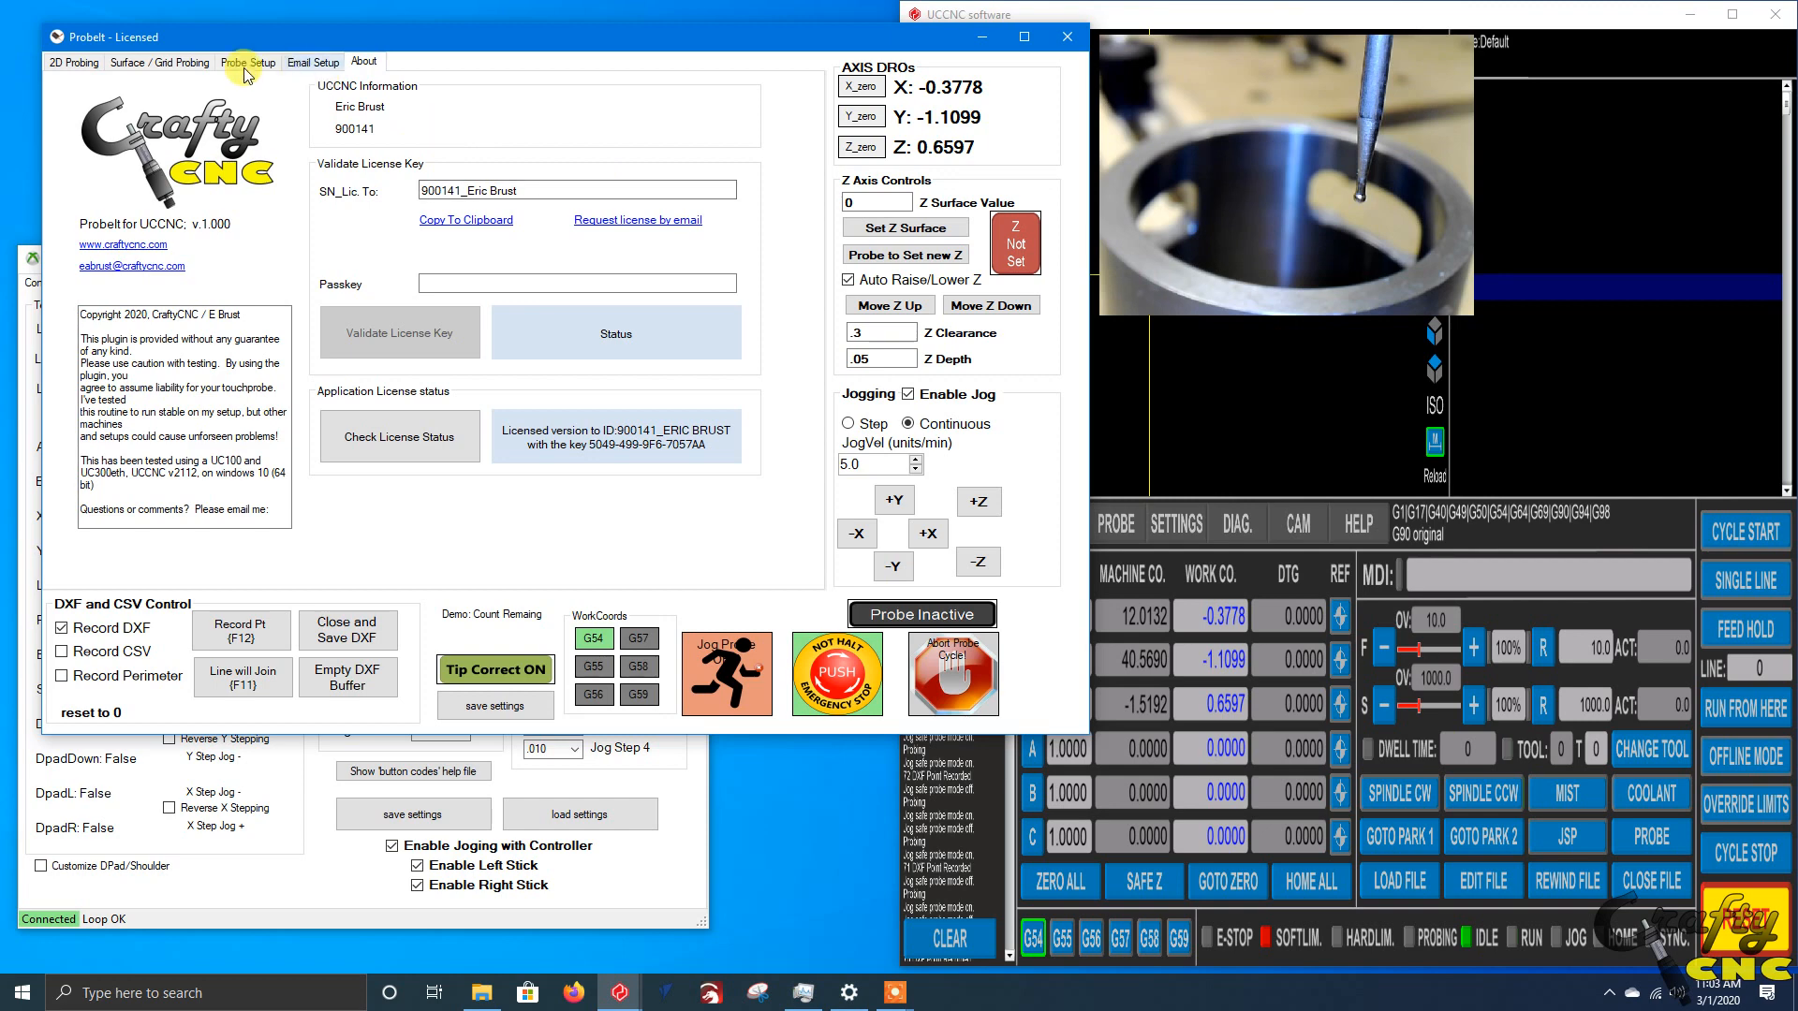
- Return to the basic 2D probing routines and set the ring gauge's Z surface with a surface value of 0
click(76, 63)
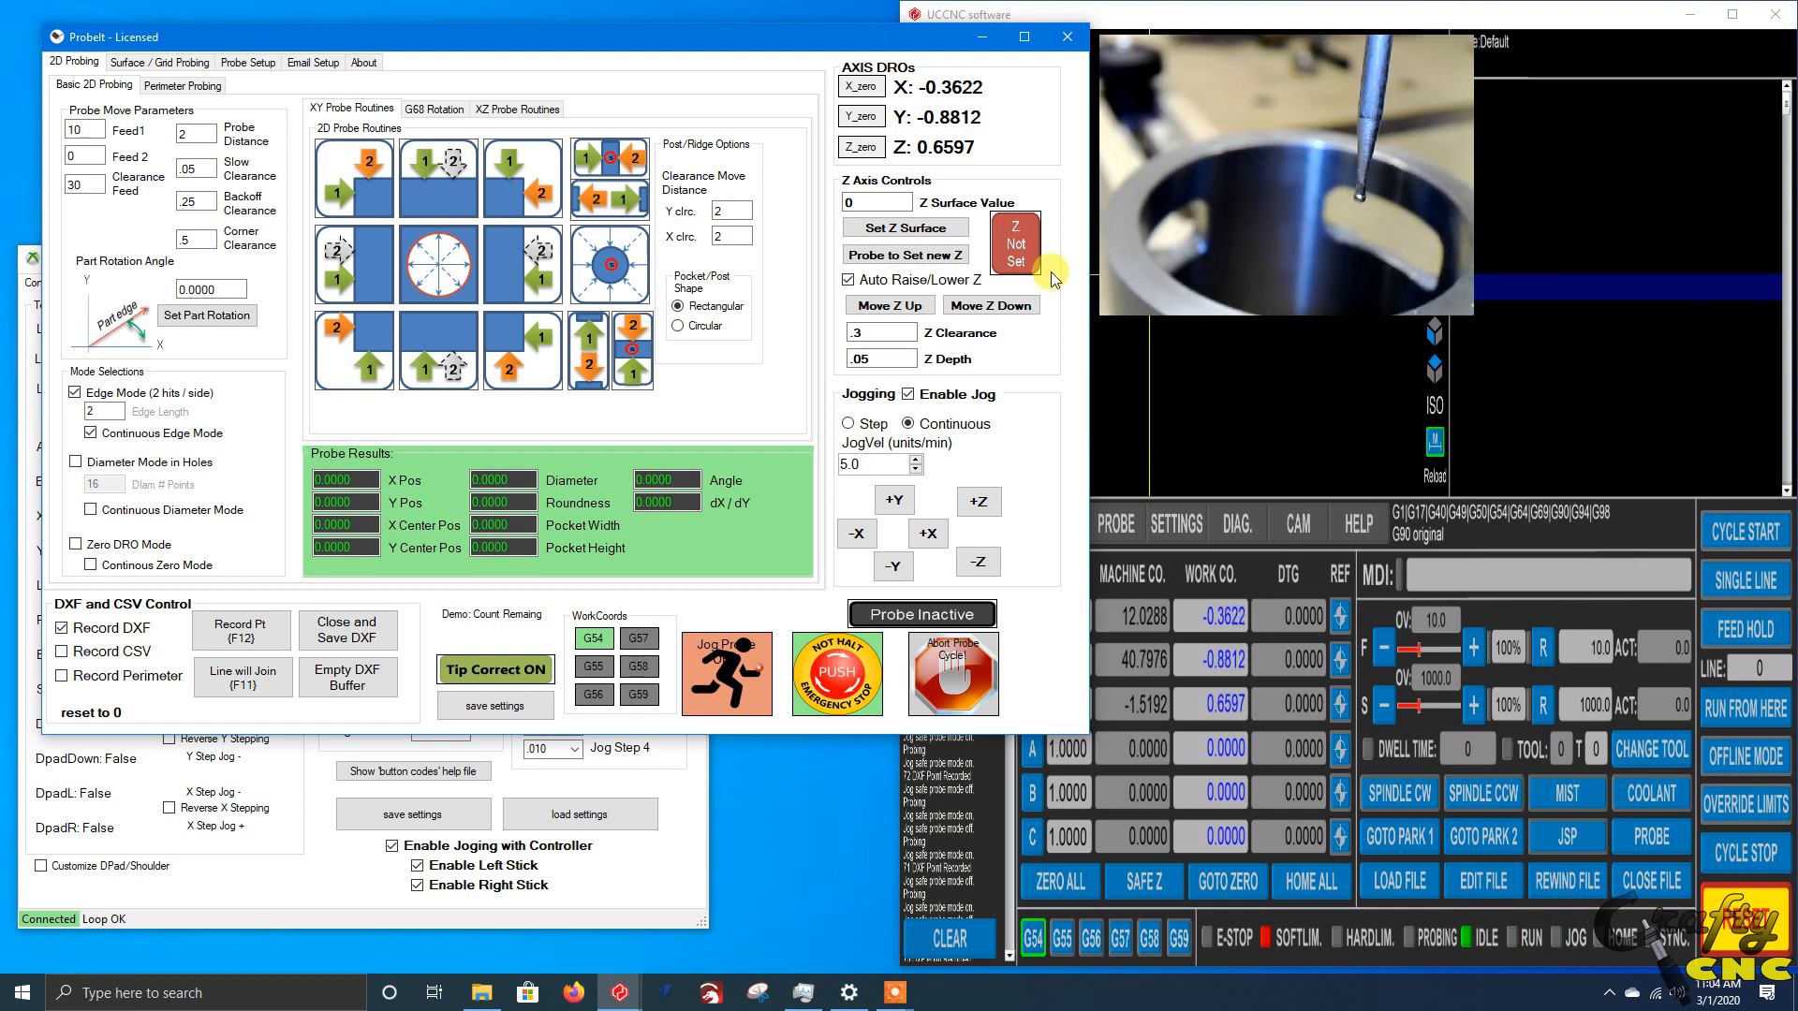
double_click(883, 200)
click(897, 228)
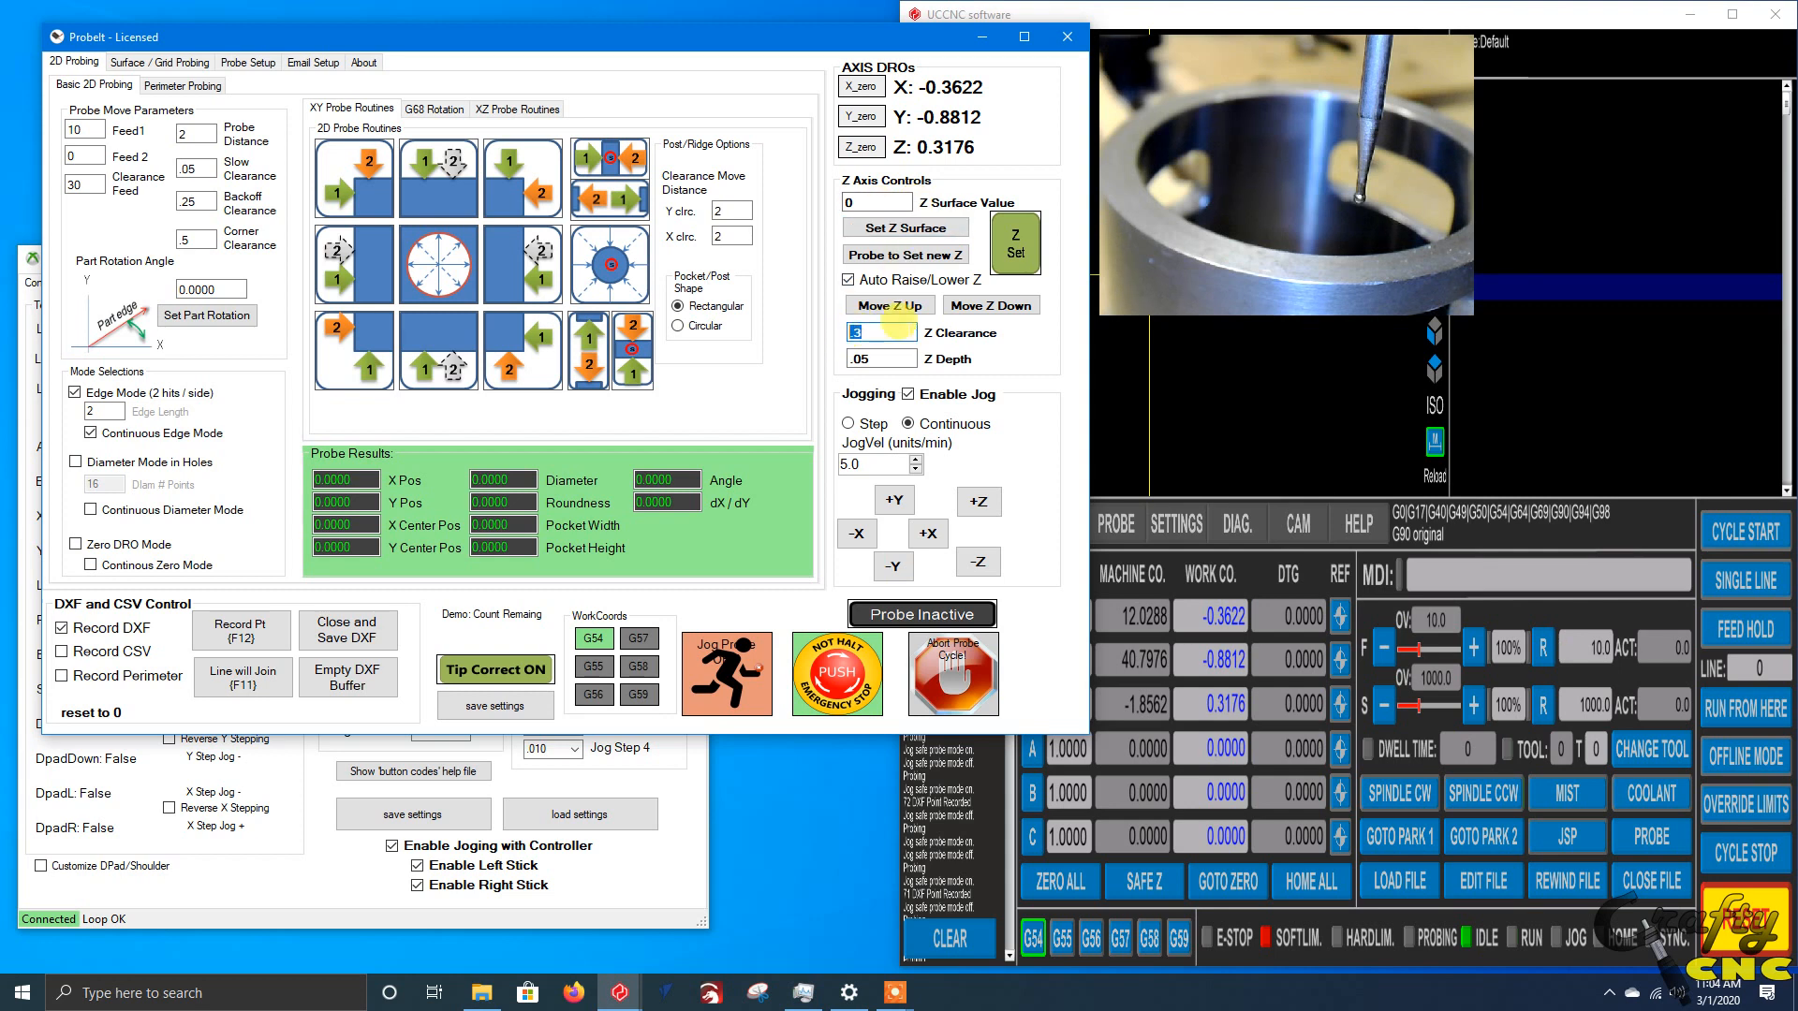
- Test lowering and raising the probe at the ring gauge, and run the bore center-finding routine
drag(897, 358, 847, 360)
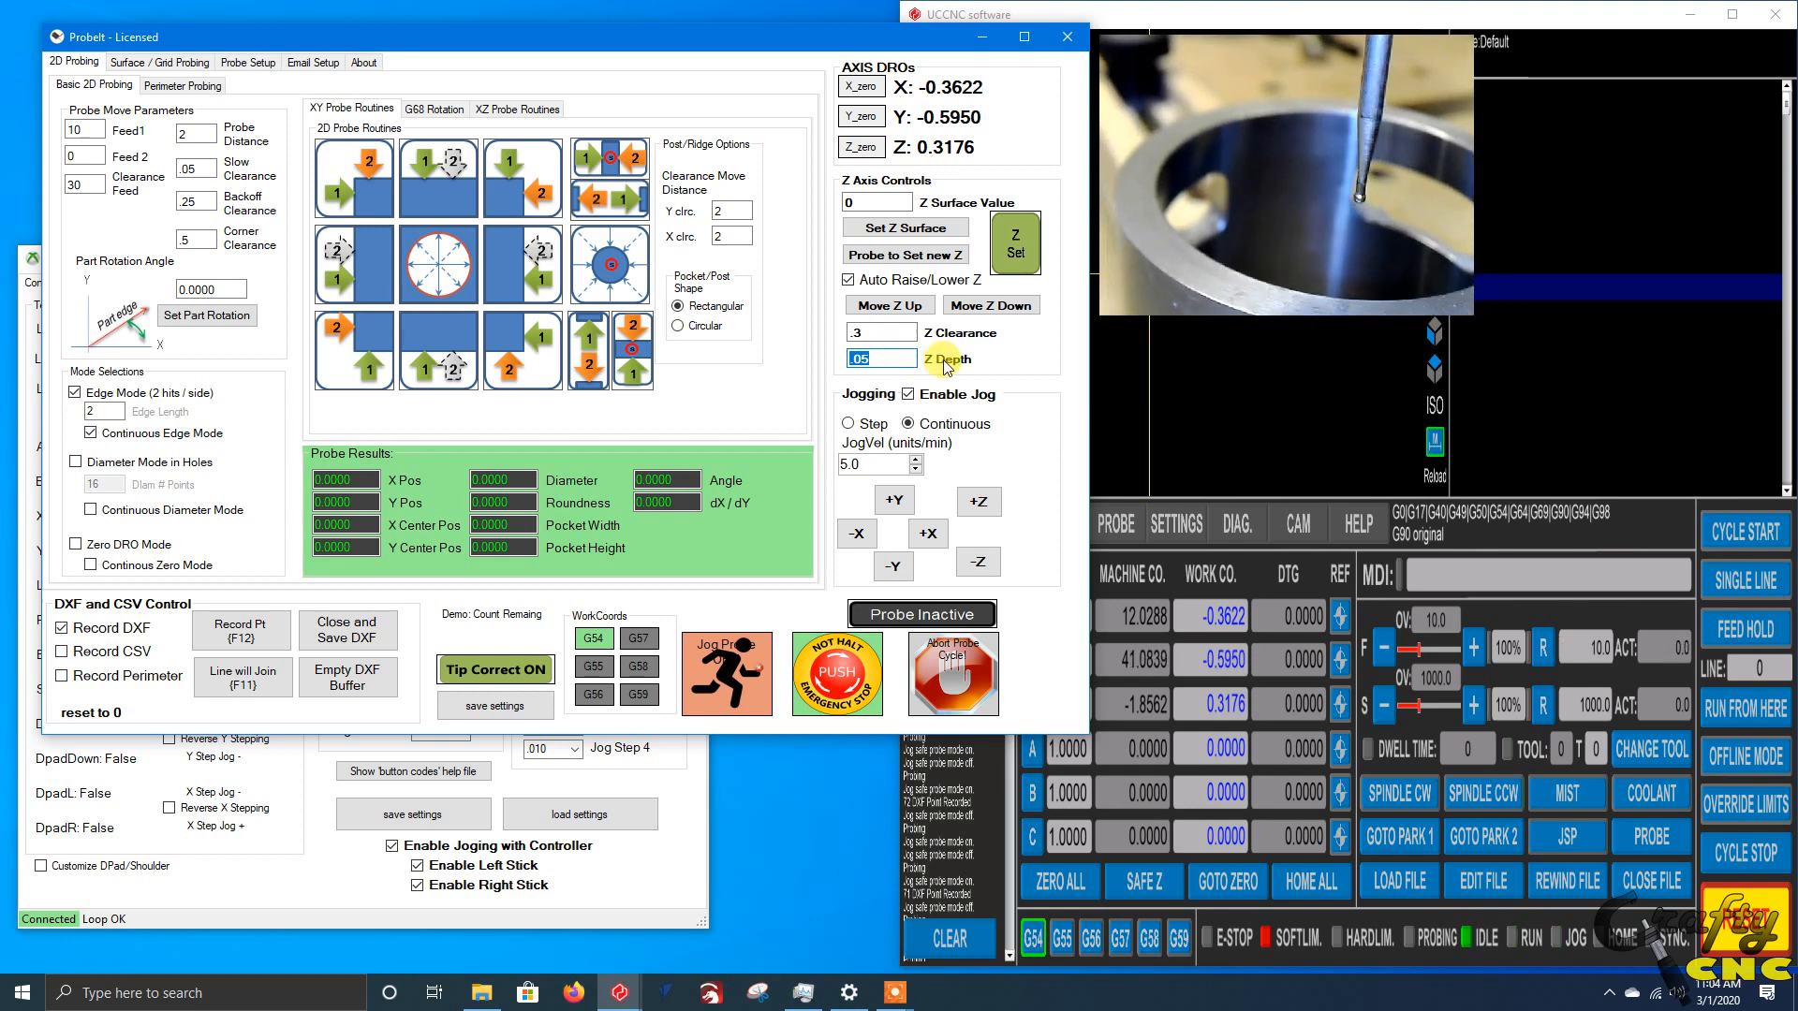
click(974, 312)
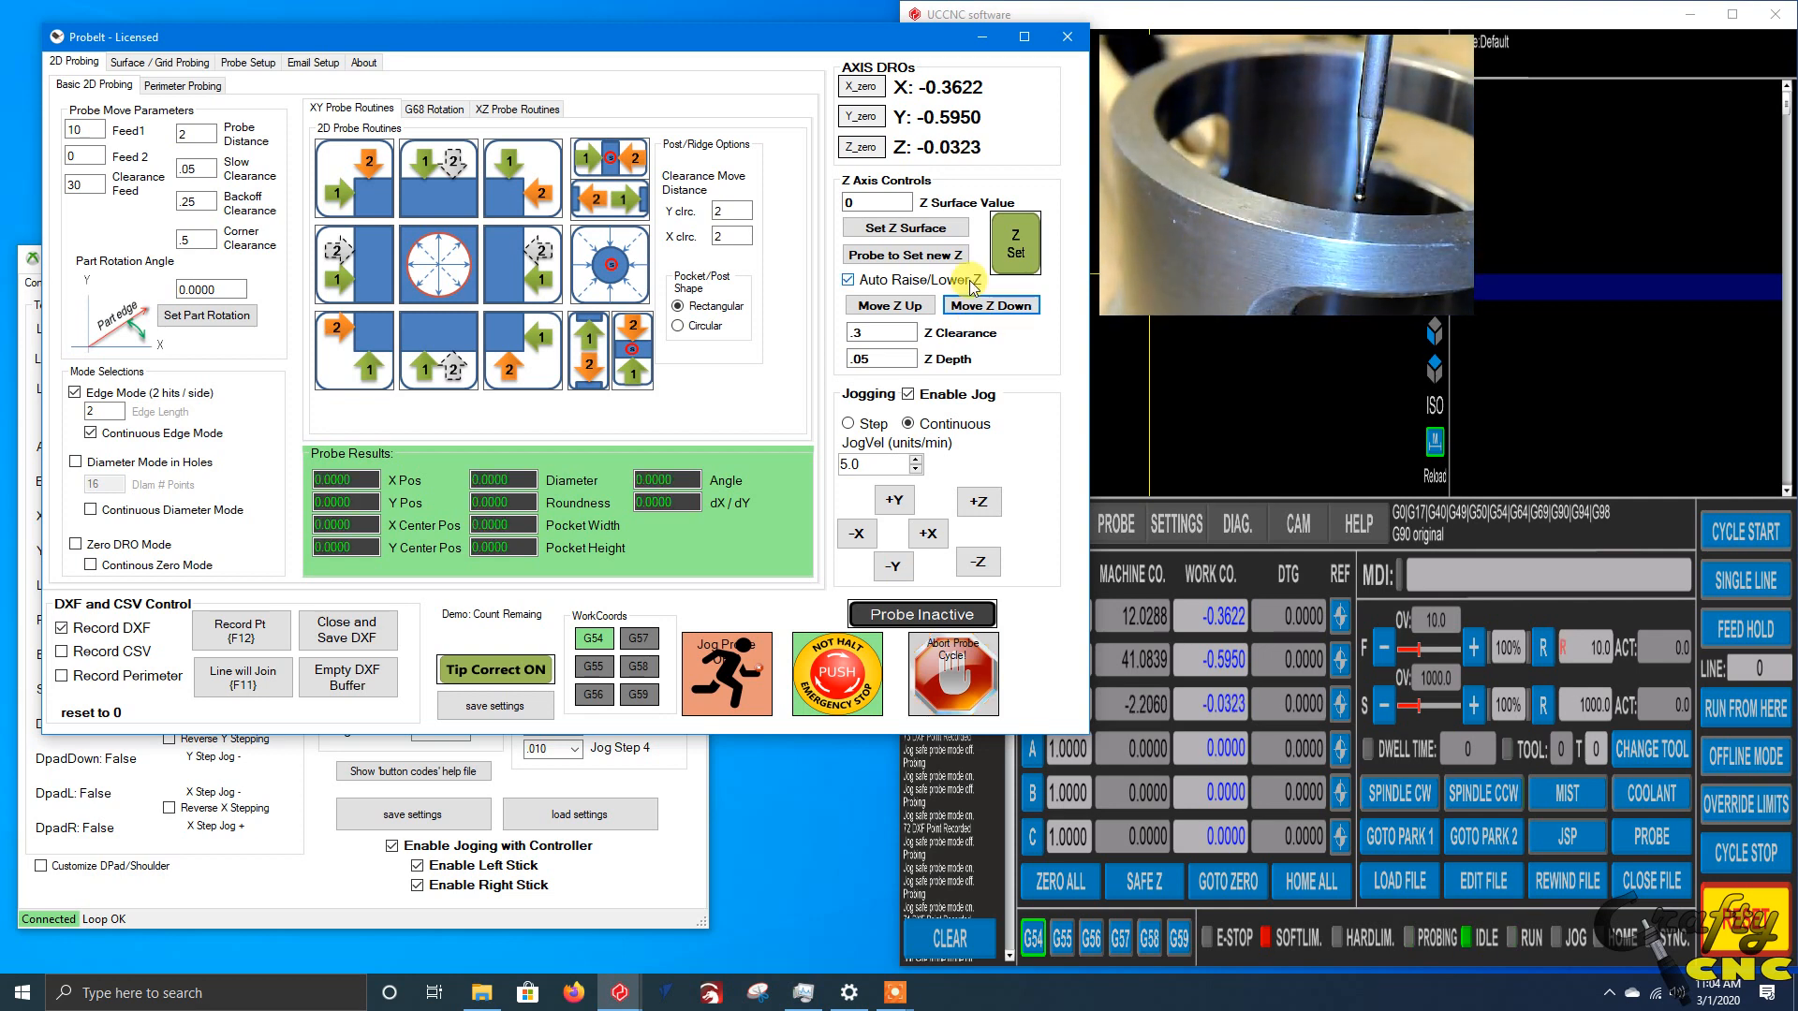
click(915, 305)
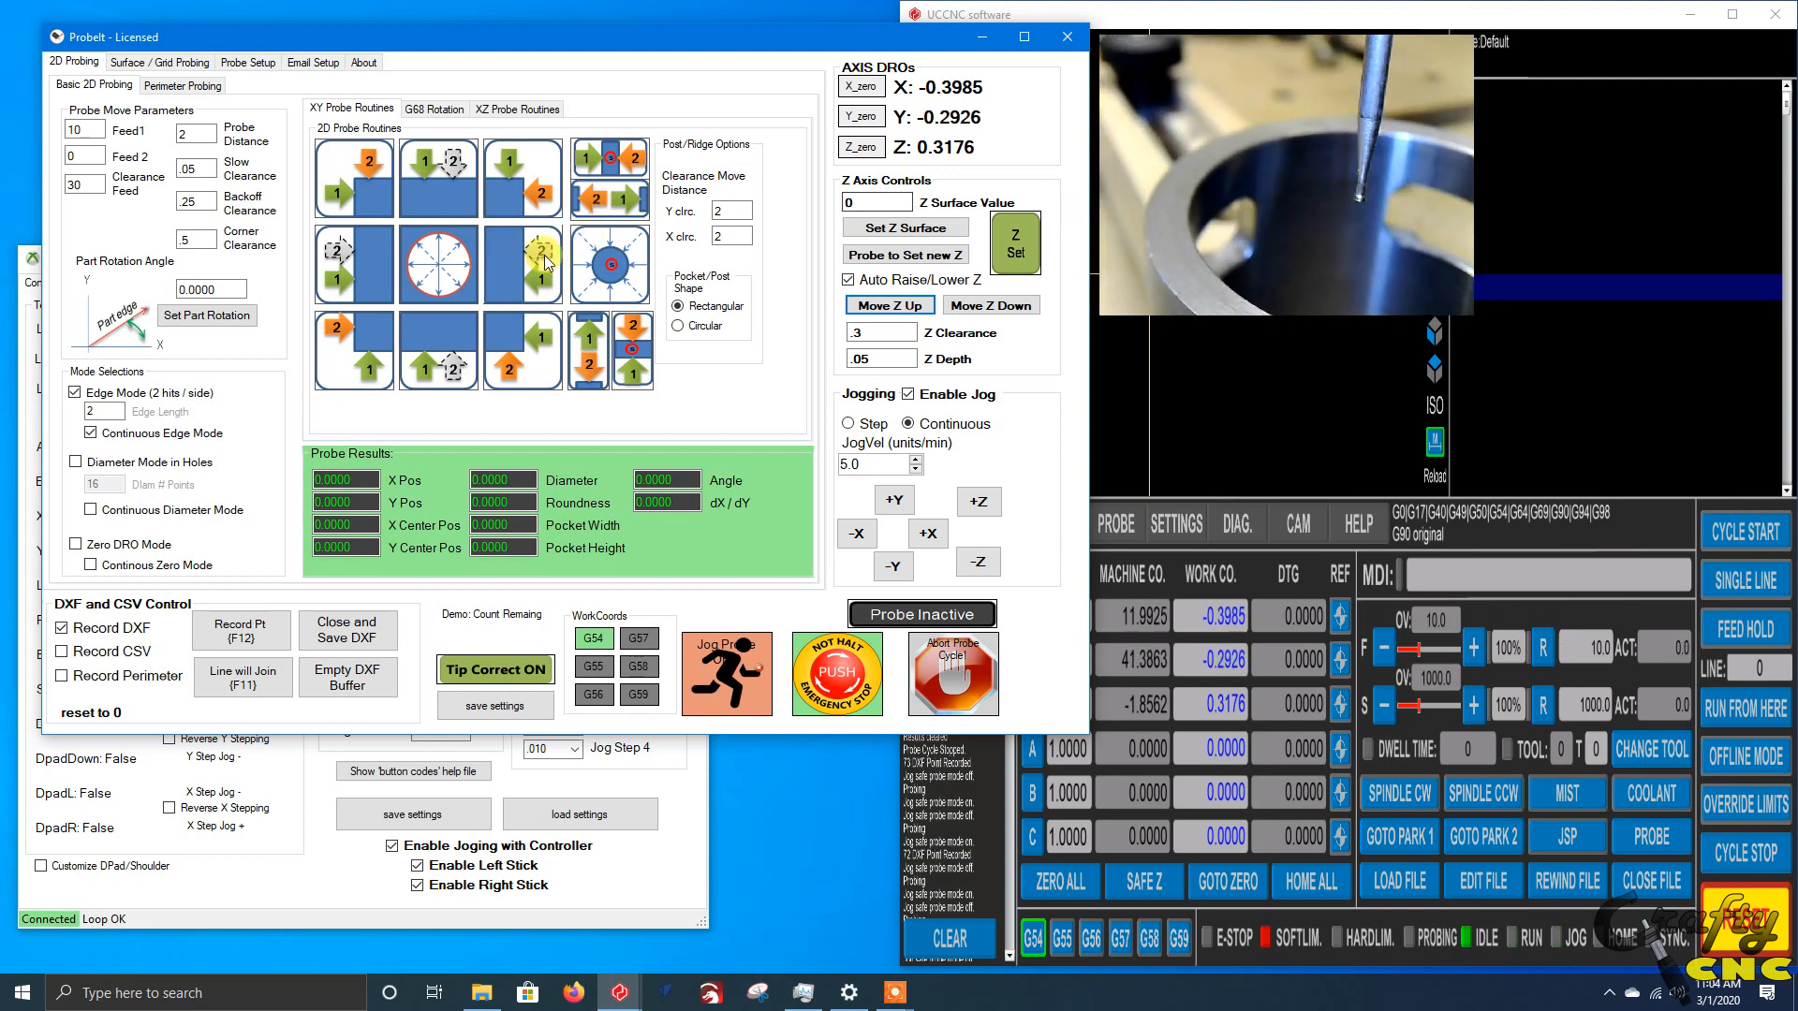
click(451, 273)
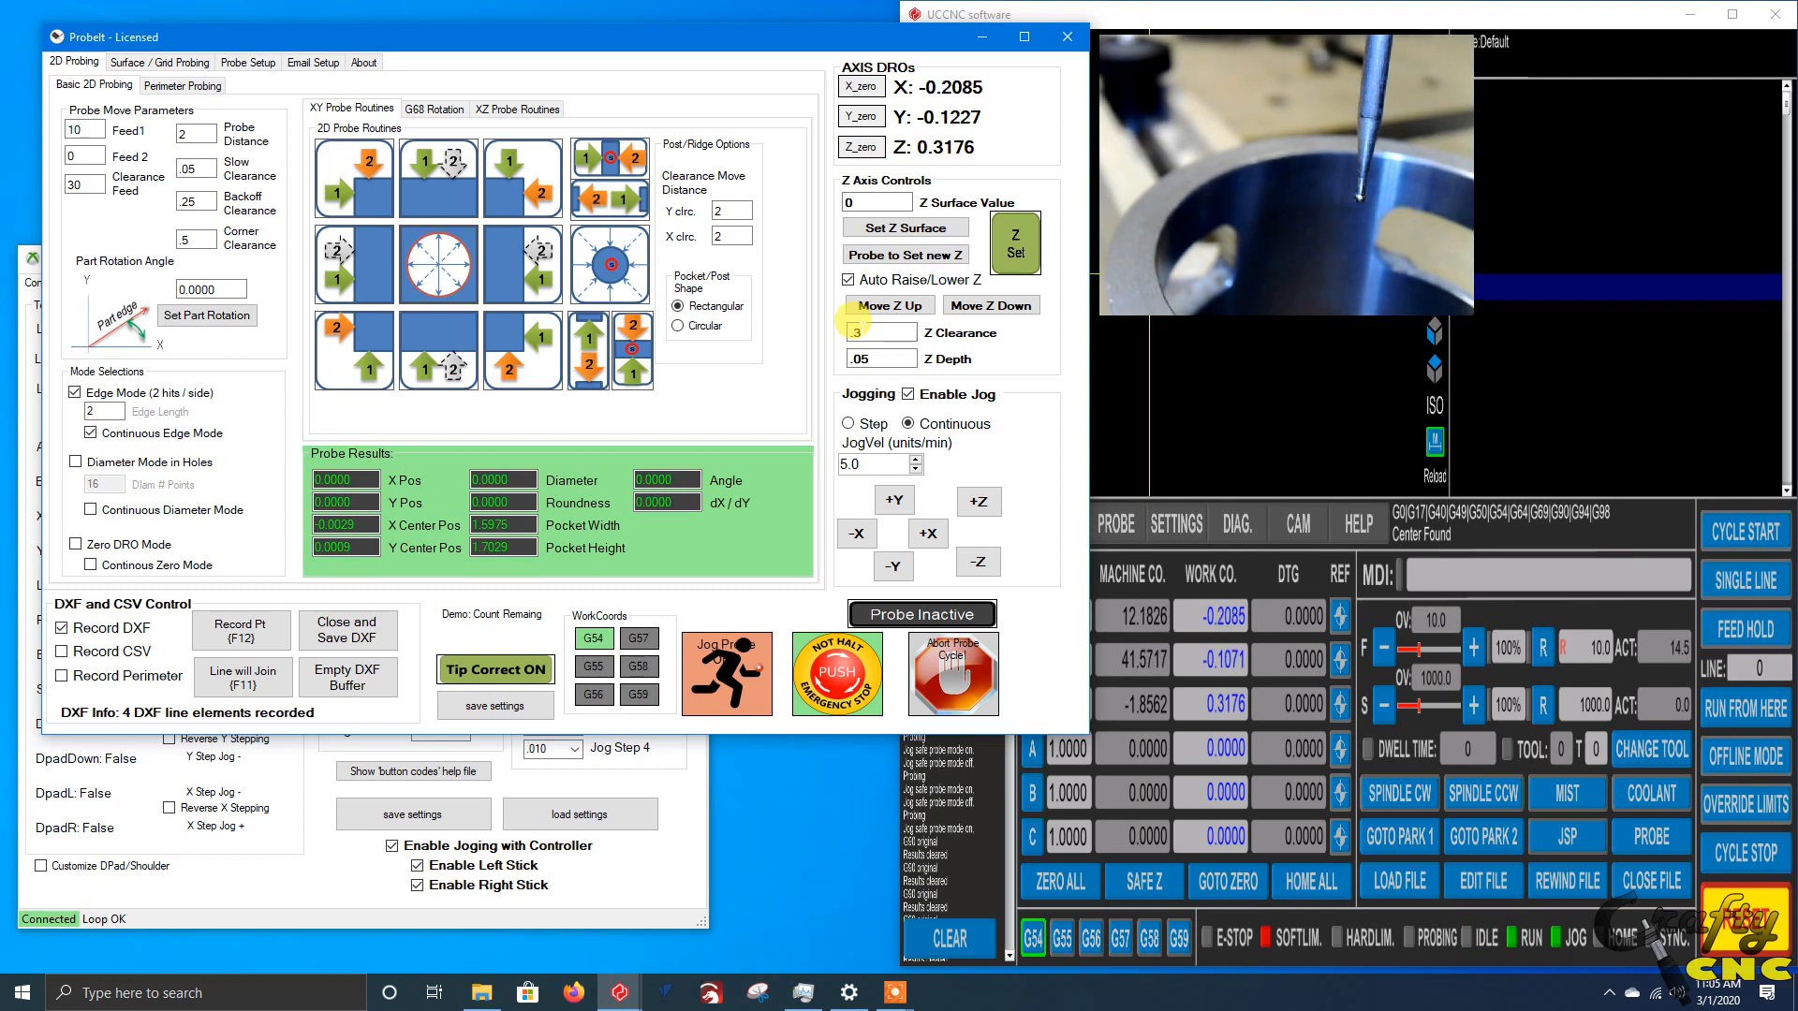
- Probe the bore in Diameter Mode with 12 points, using Continuous Diameter Mode and CSV recording
click(75, 394)
click(75, 462)
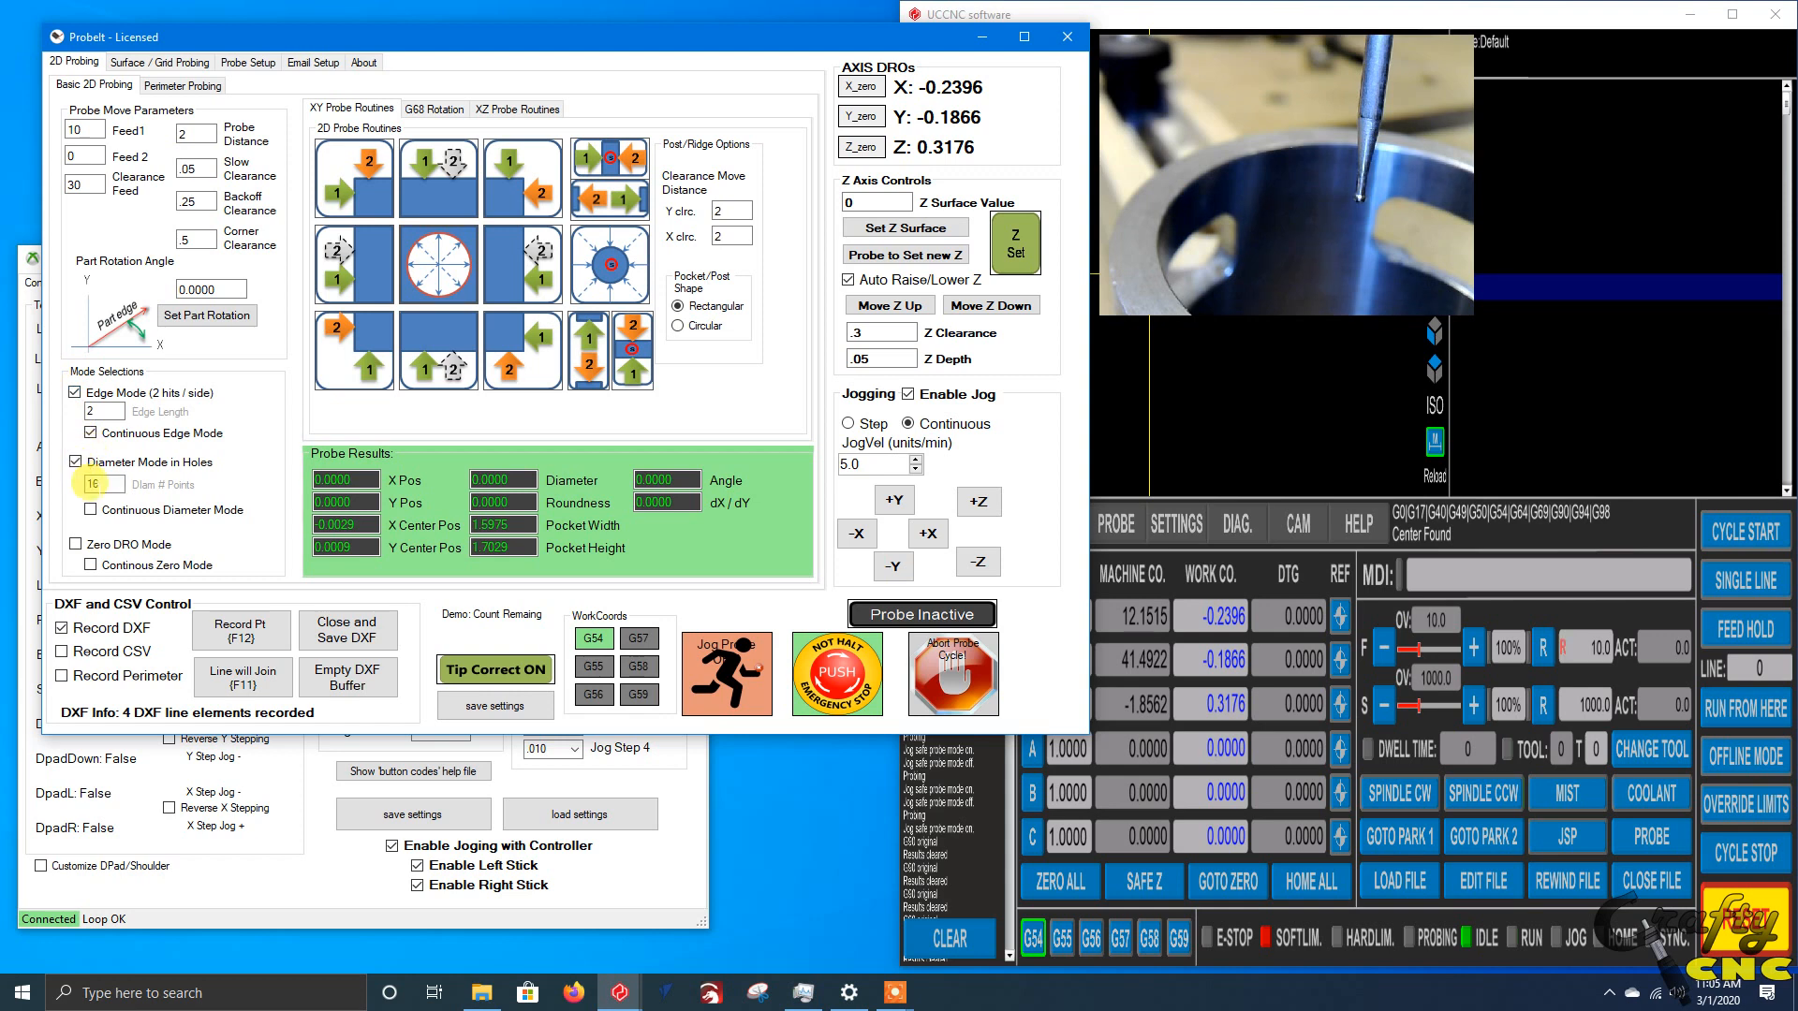
double_click(94, 484)
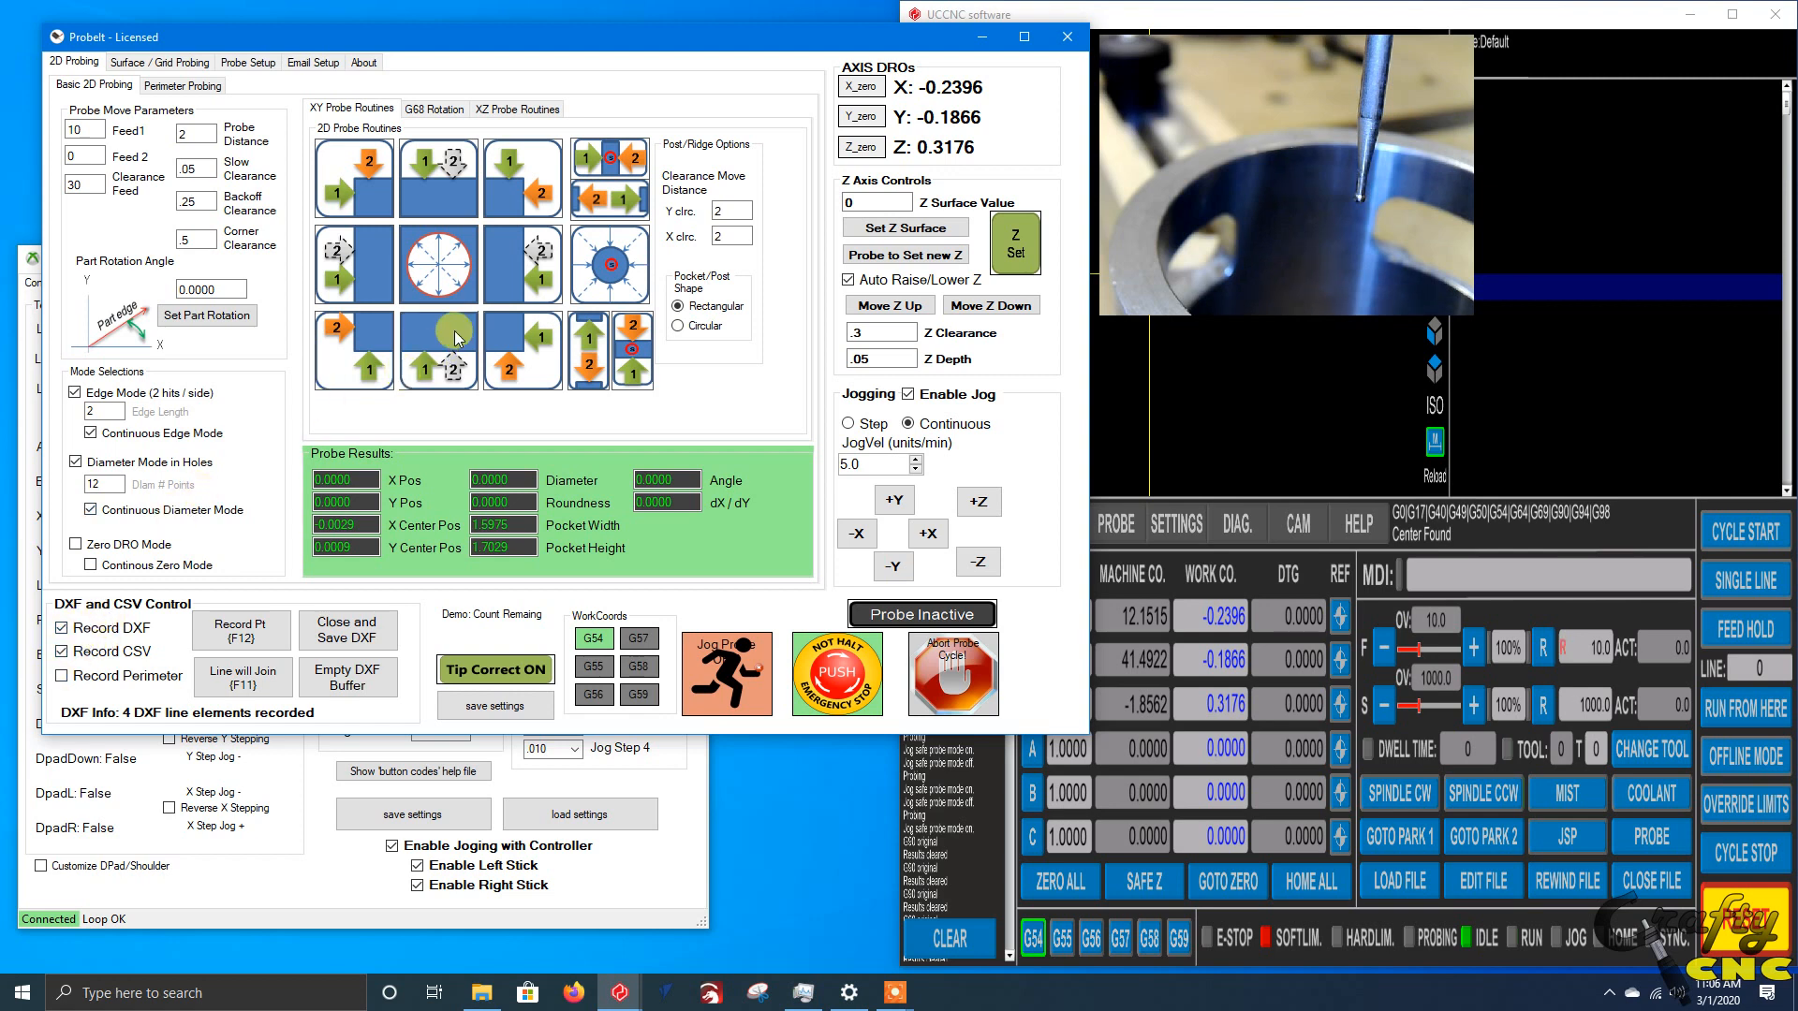
click(451, 276)
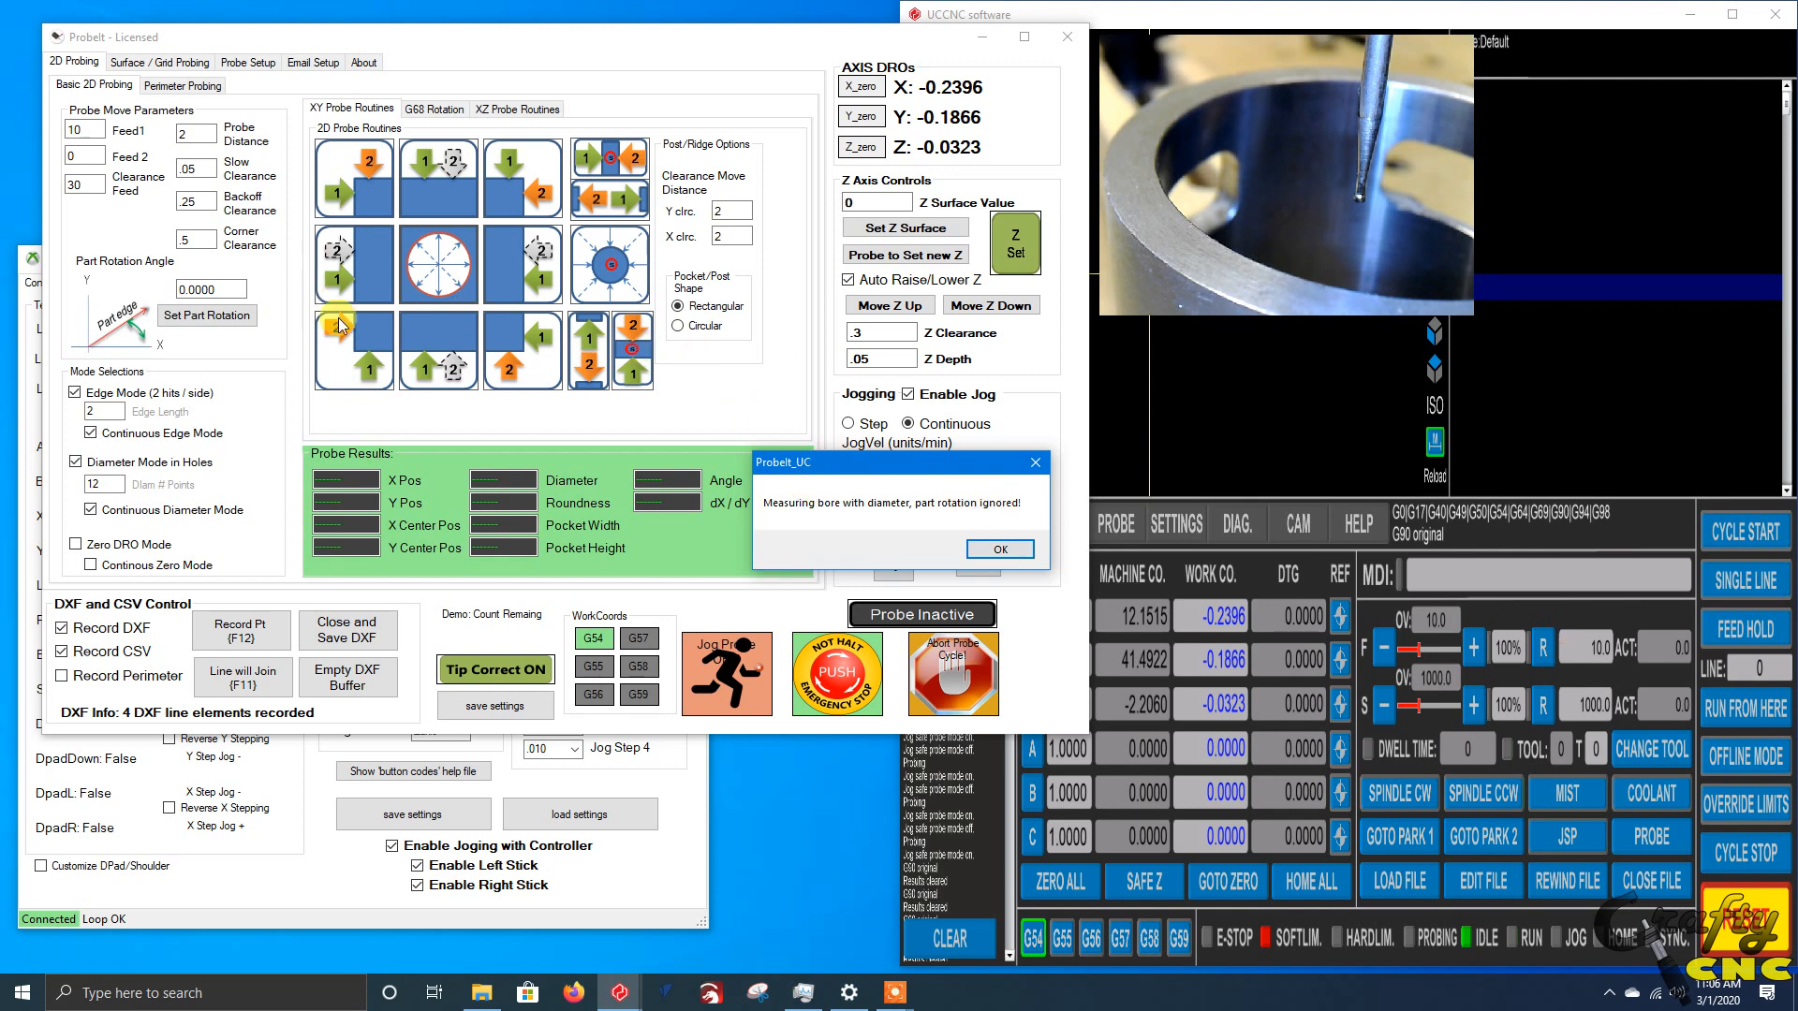
click(997, 549)
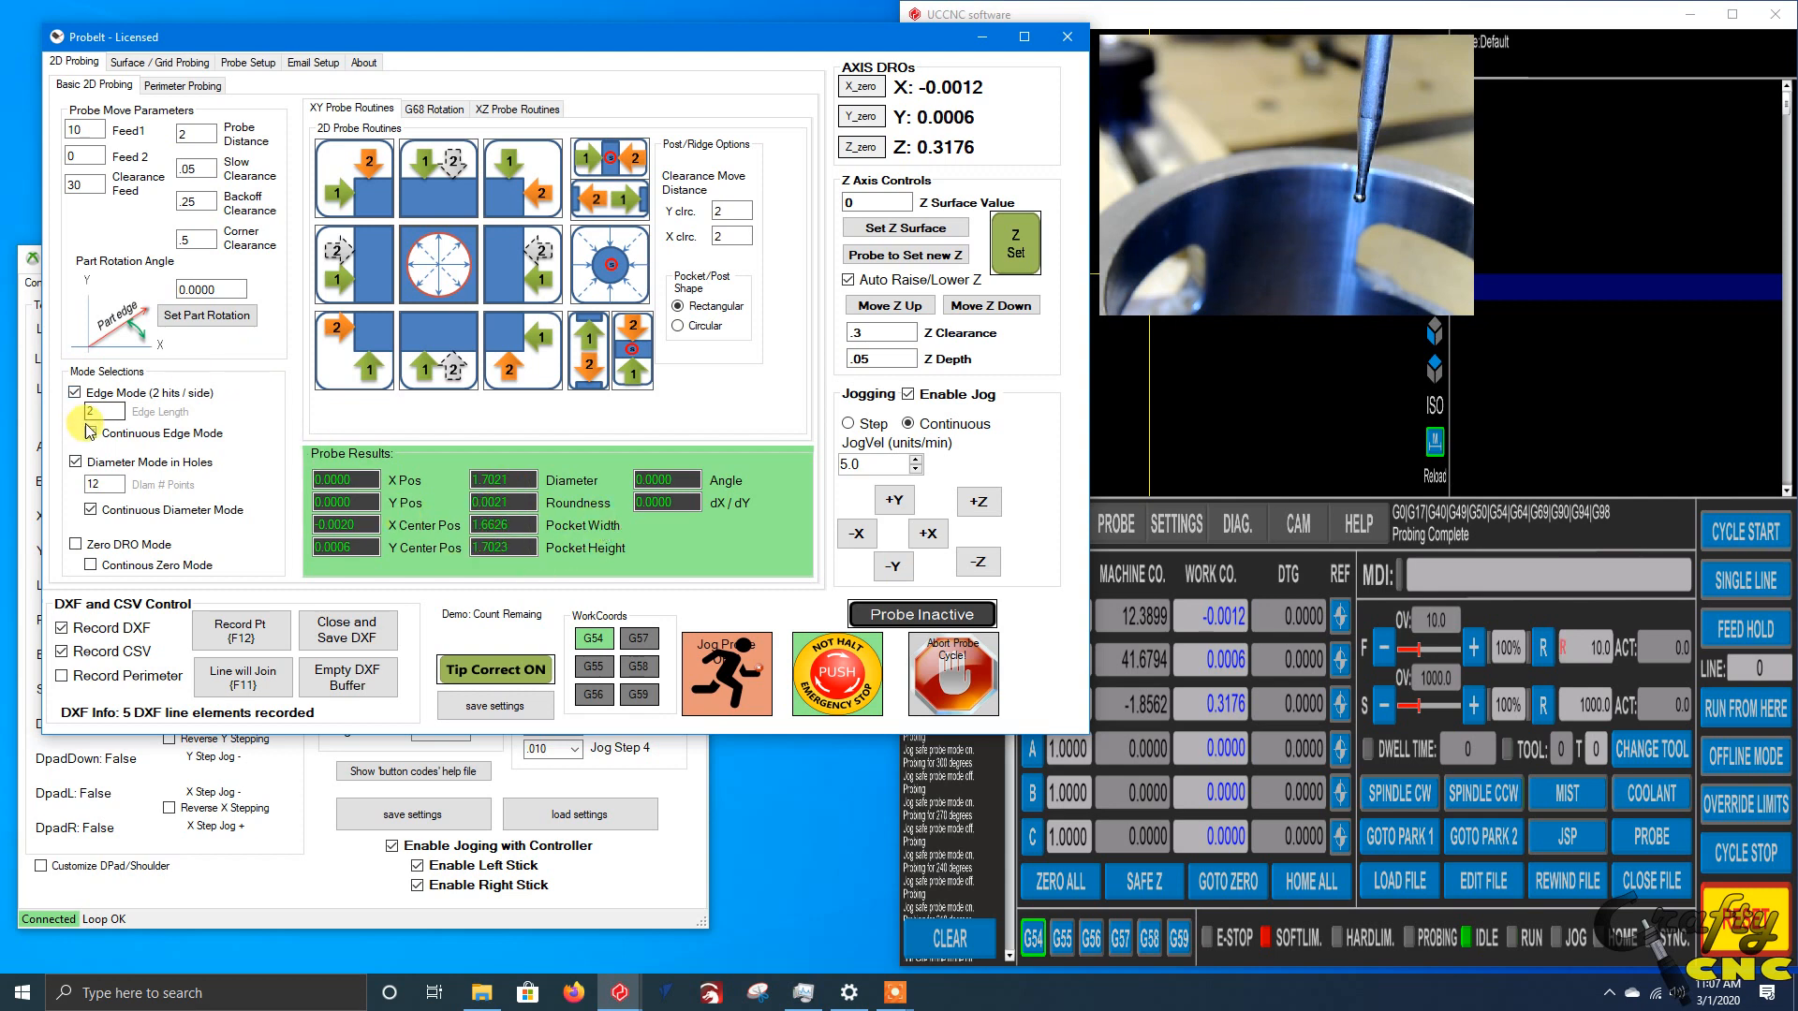
- Turn off Diameter Mode in Holes, set the part rotation angle to 45 degrees and probe the bore center
click(75, 393)
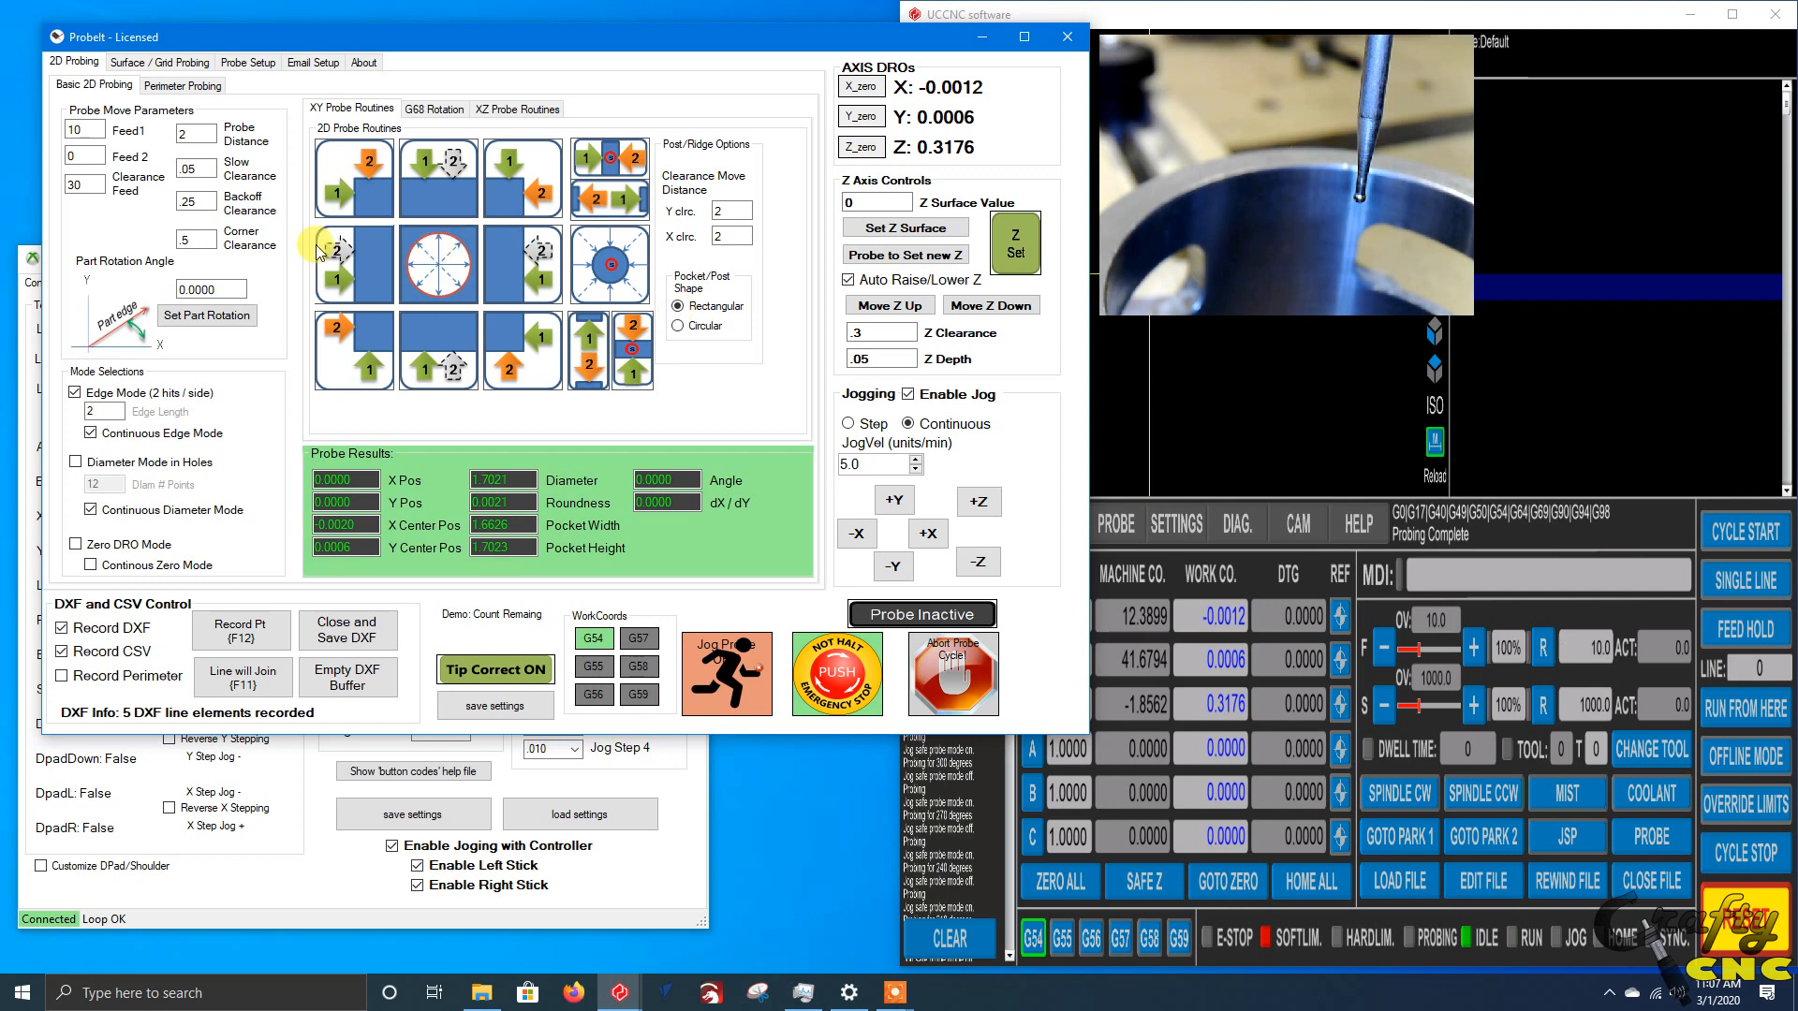
click(202, 289)
text(45)
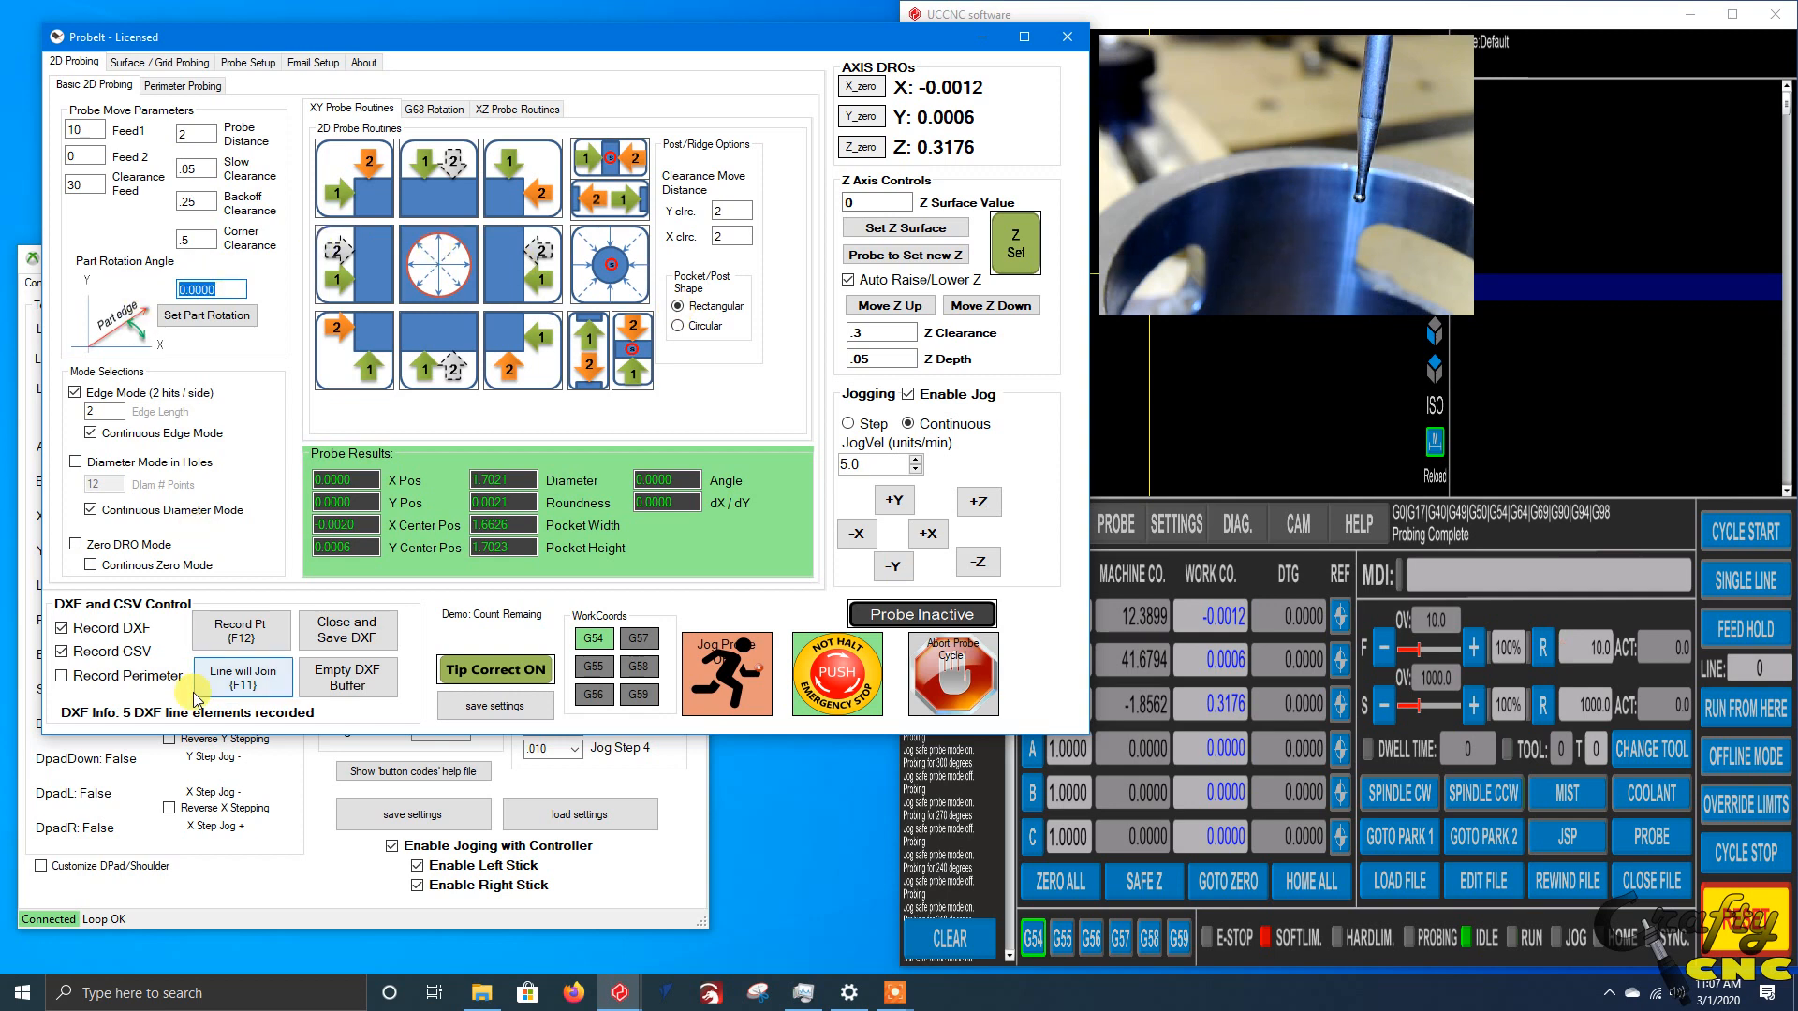
click(195, 316)
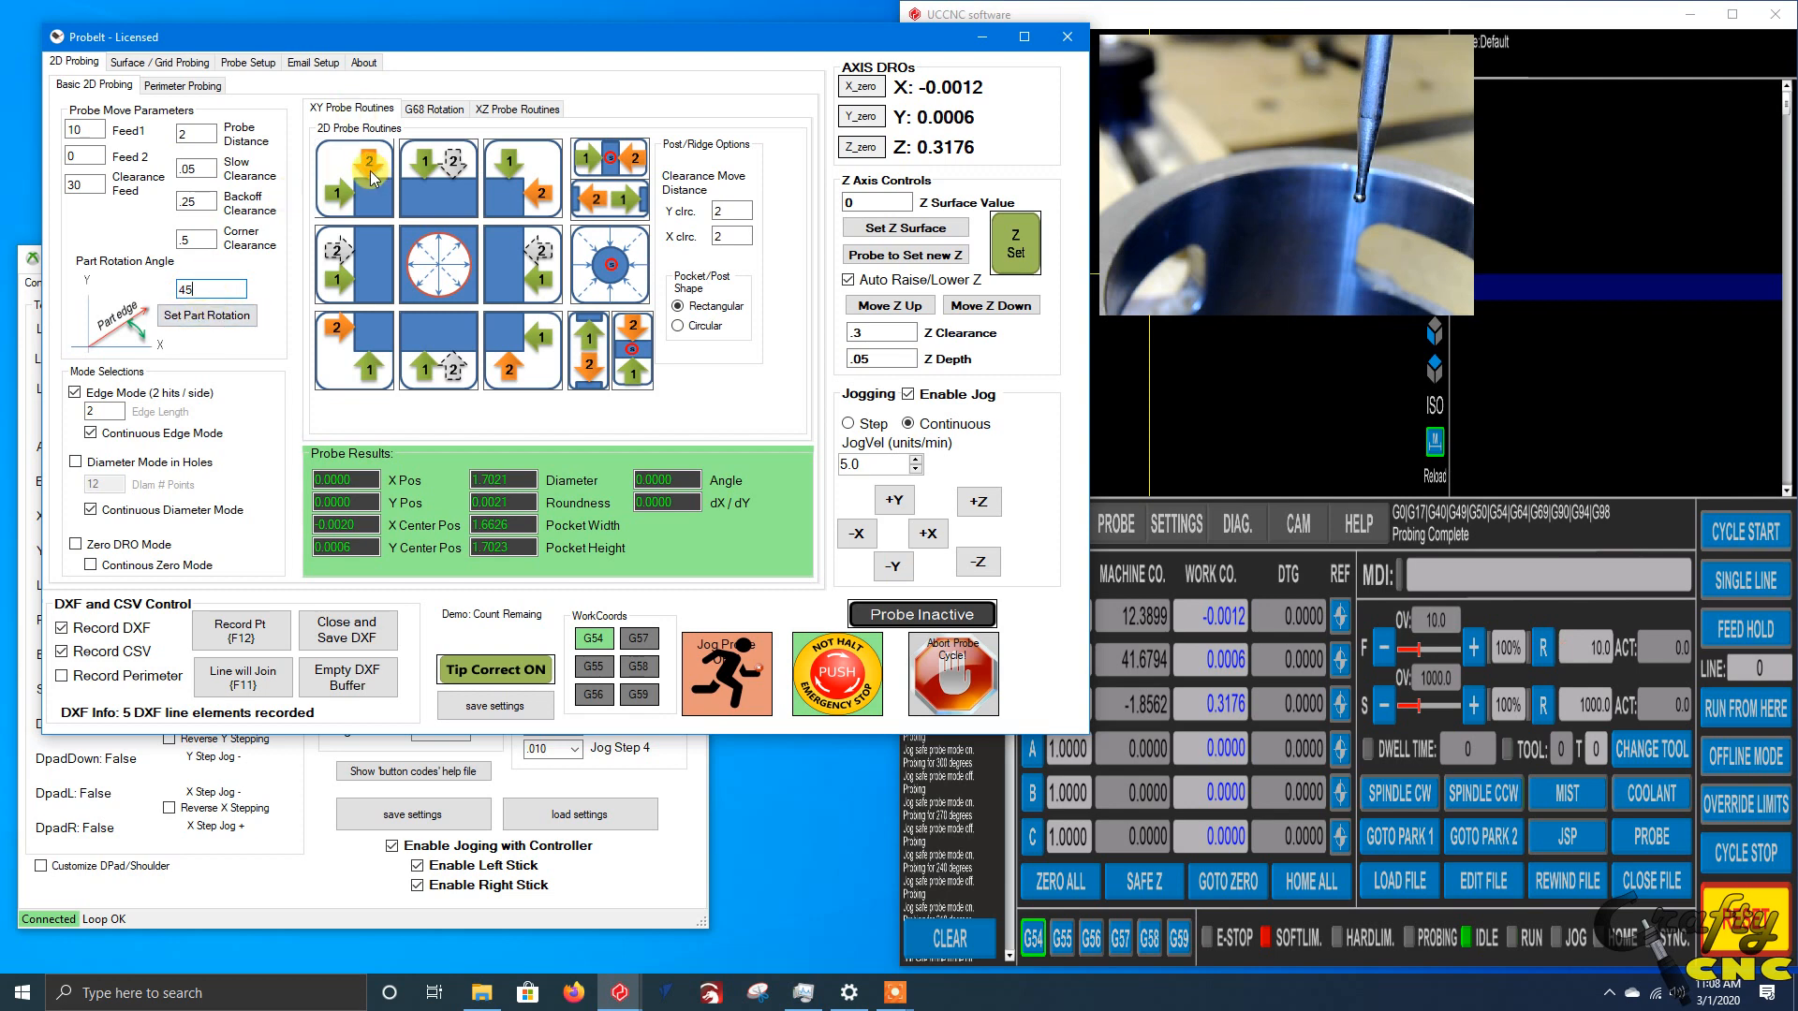
click(447, 272)
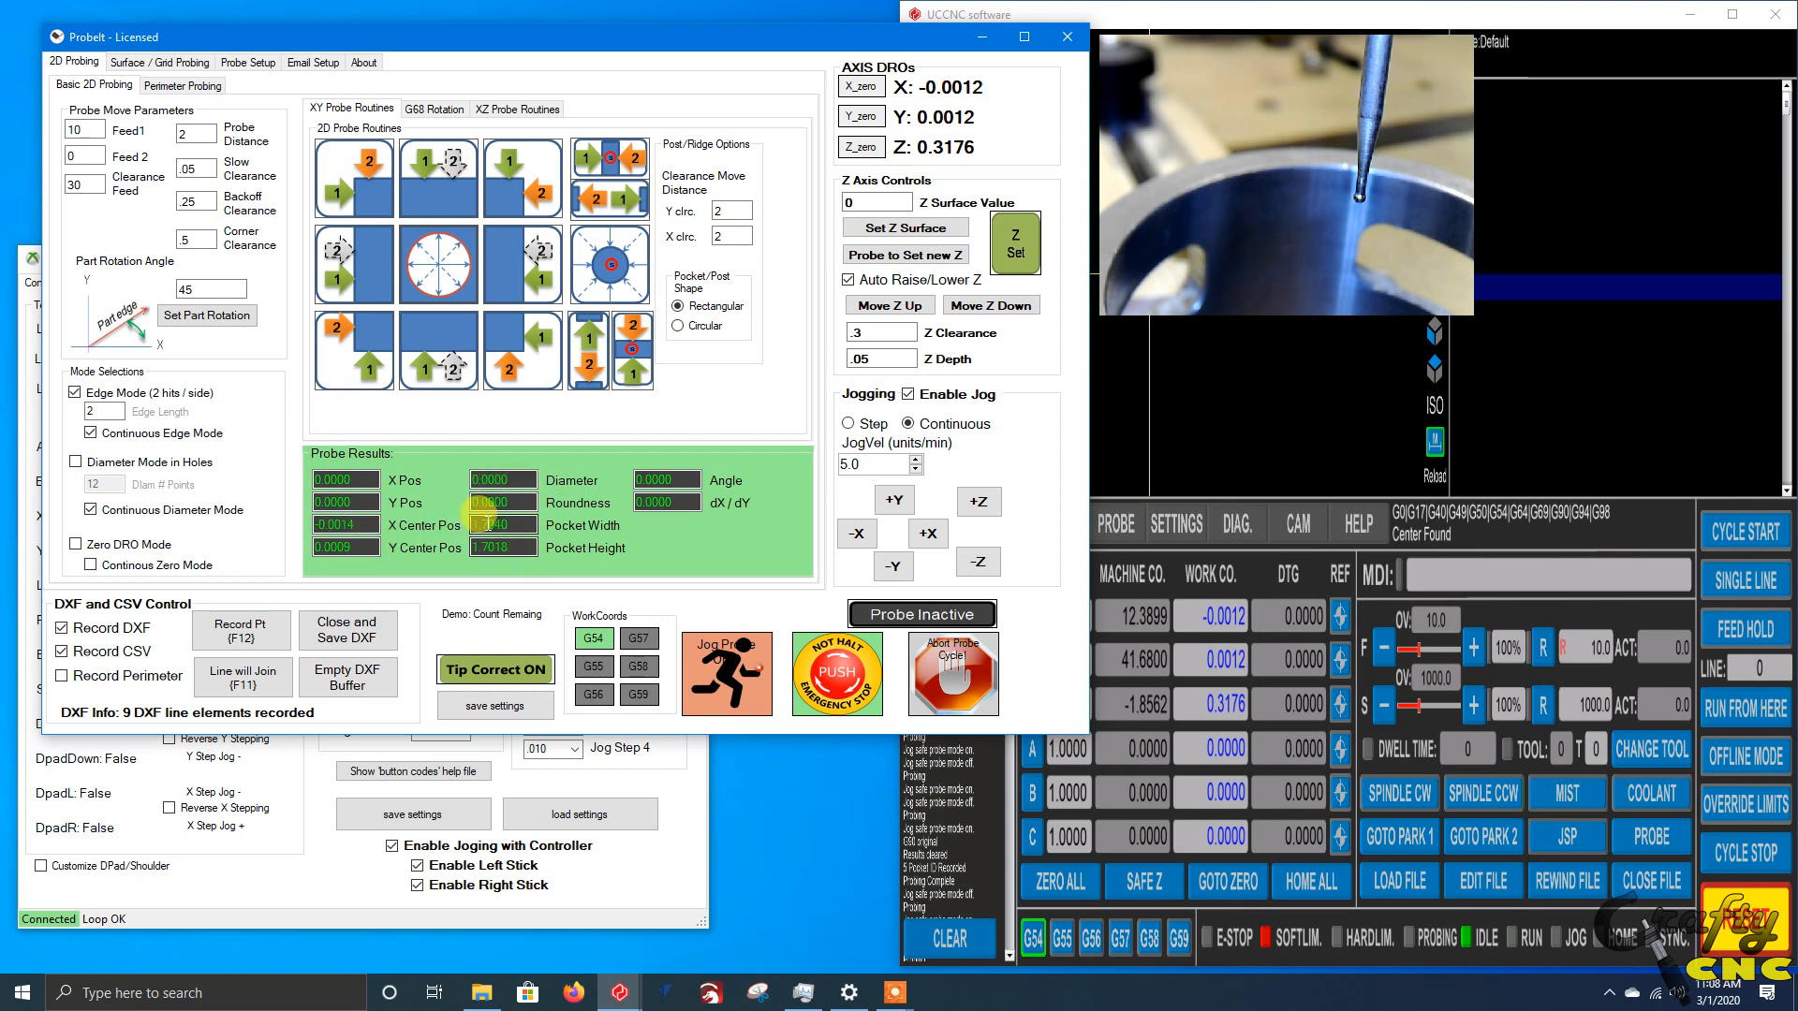
- Reset the part rotation angle to 0 and set the Z surface at the flat plate
double_click(192, 289)
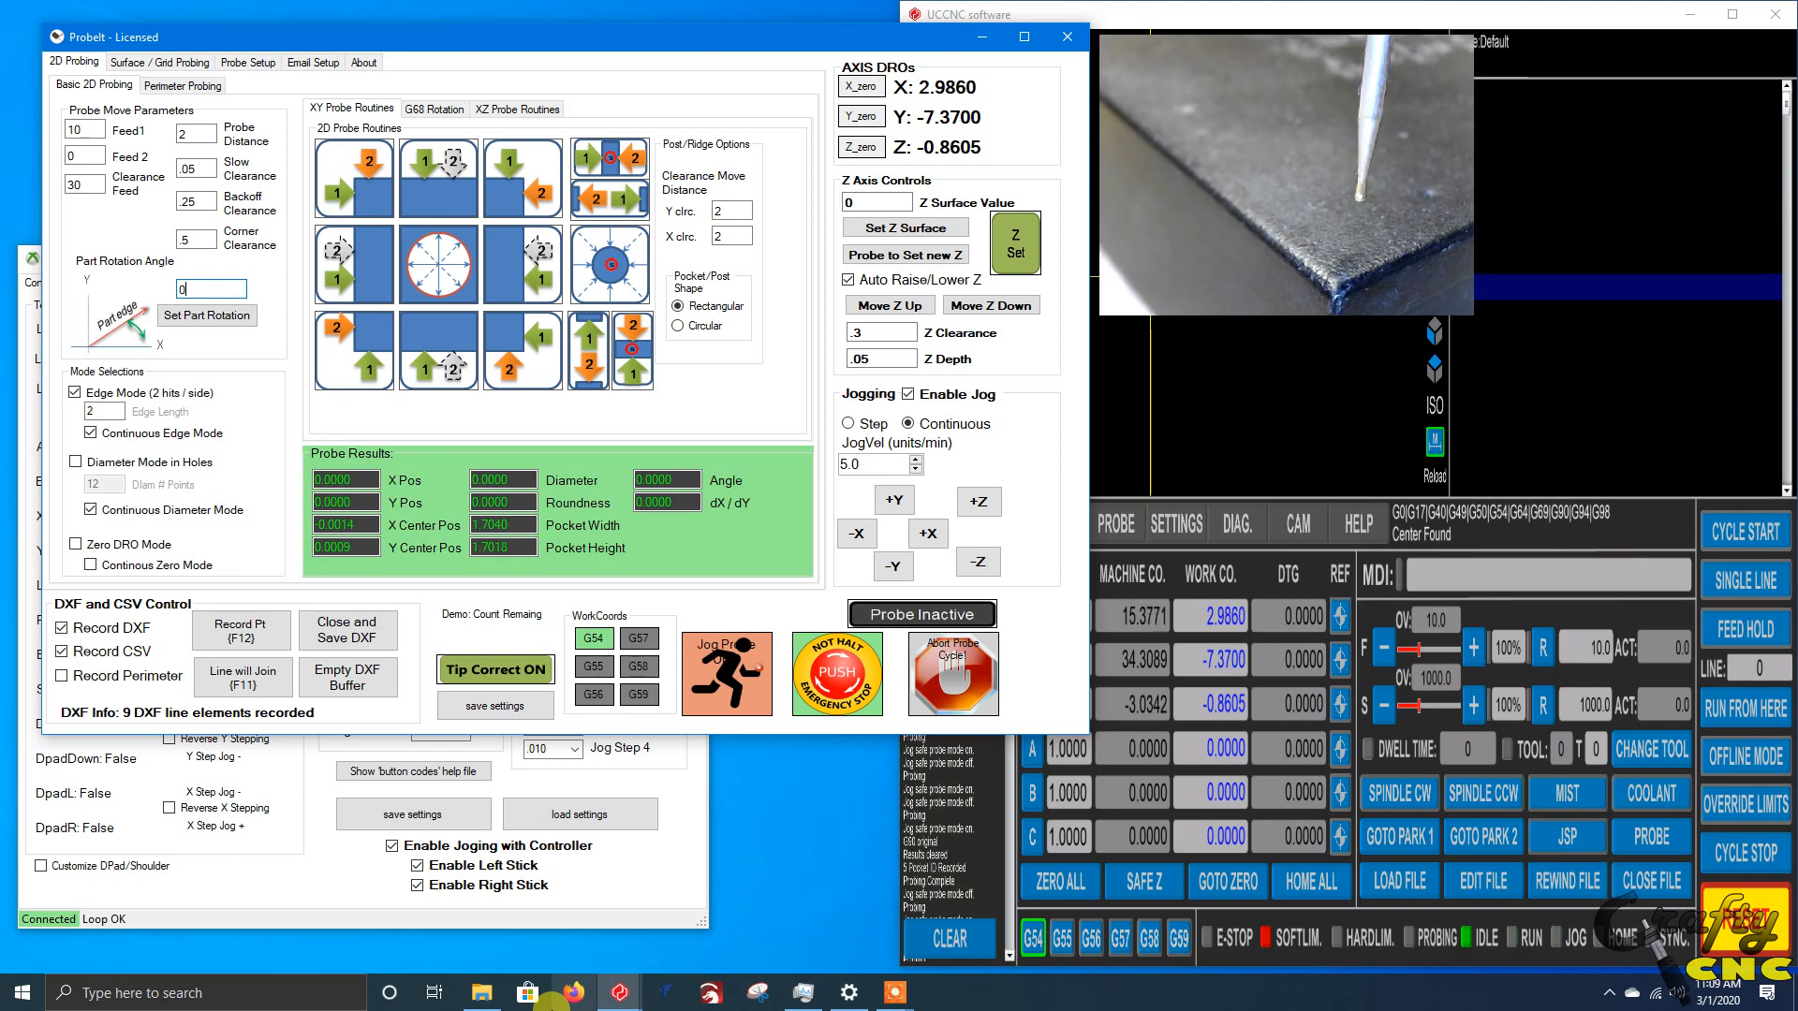
click(909, 230)
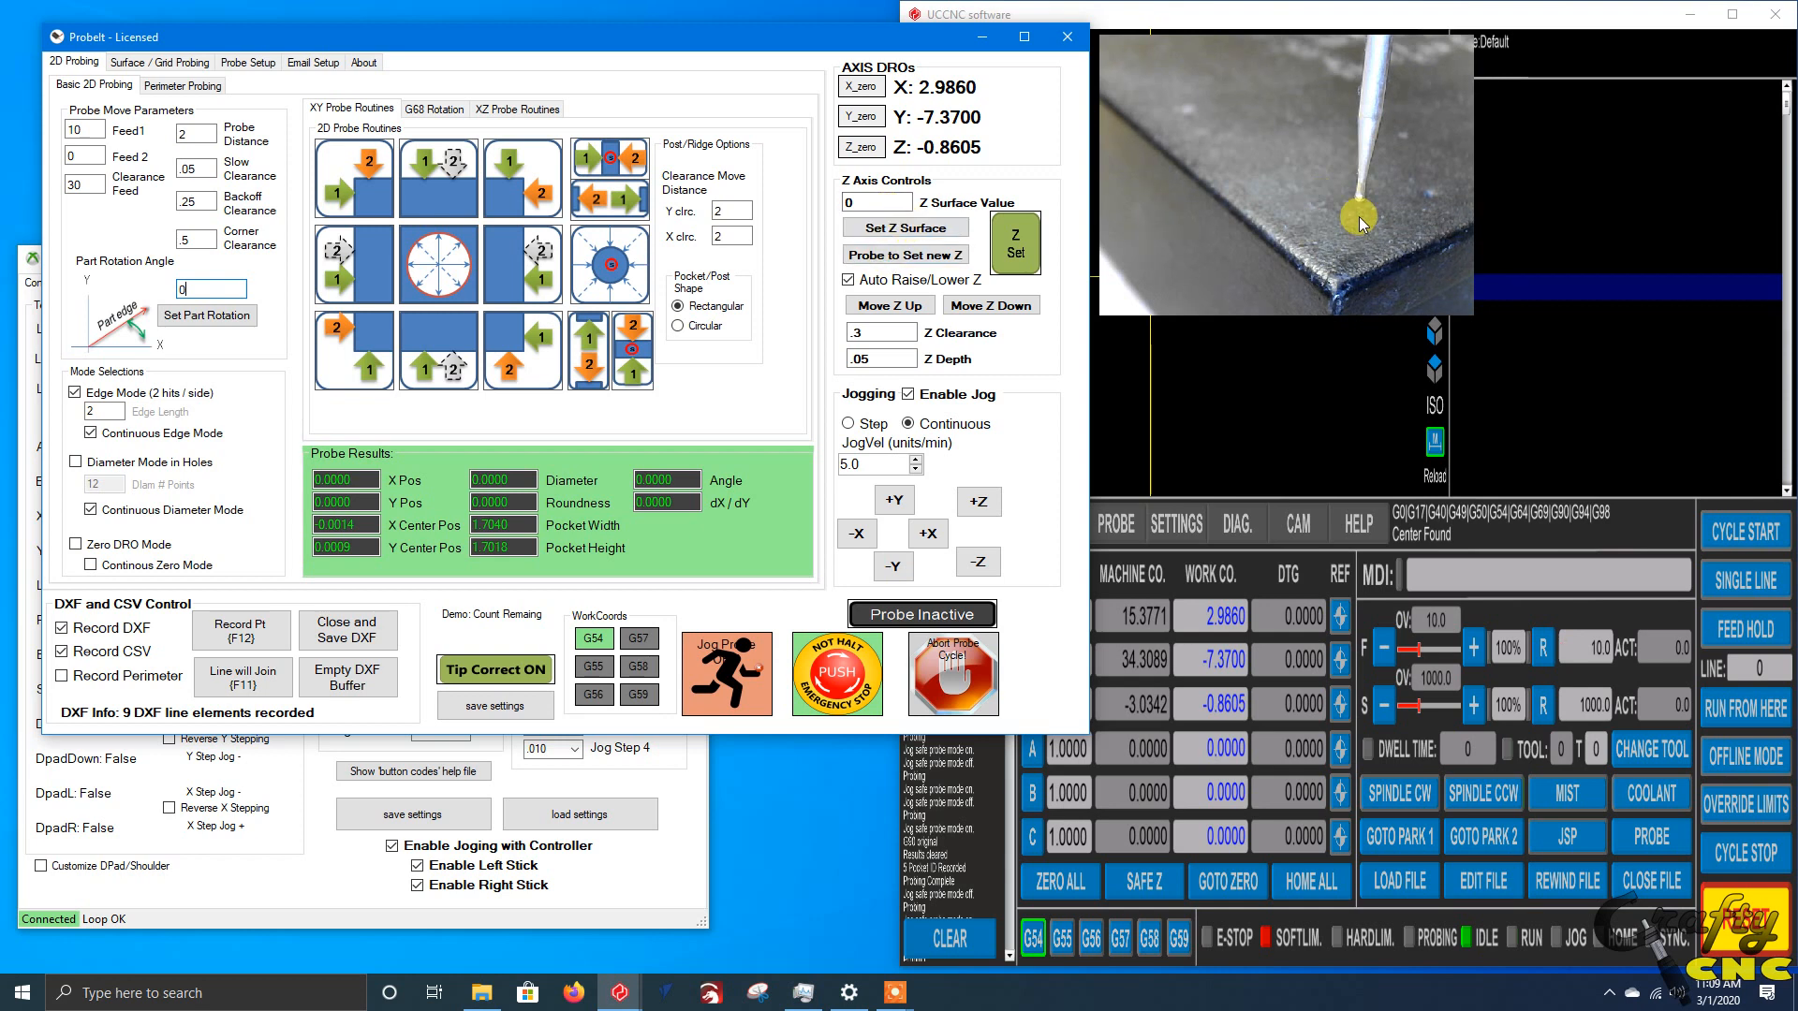
click(904, 232)
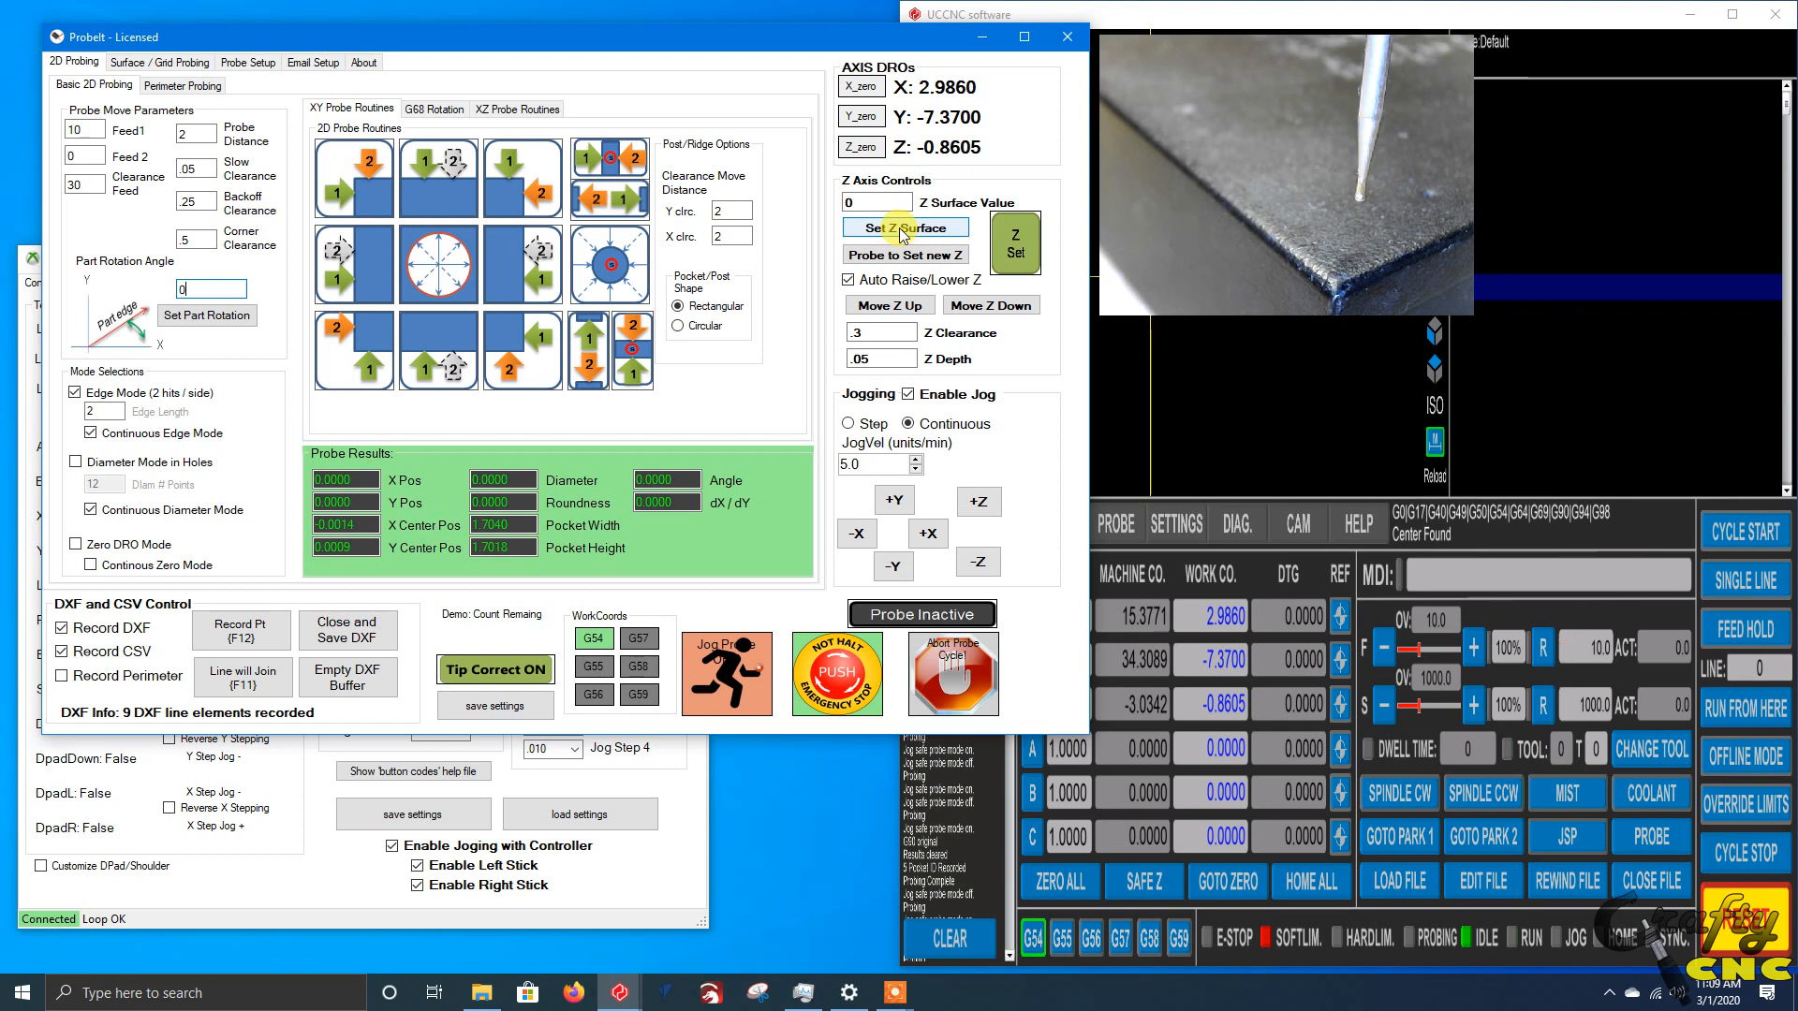
- Set the Z surface at 0 again on the plate and probe a single point on its lower edge with Edge Mode off
click(1016, 234)
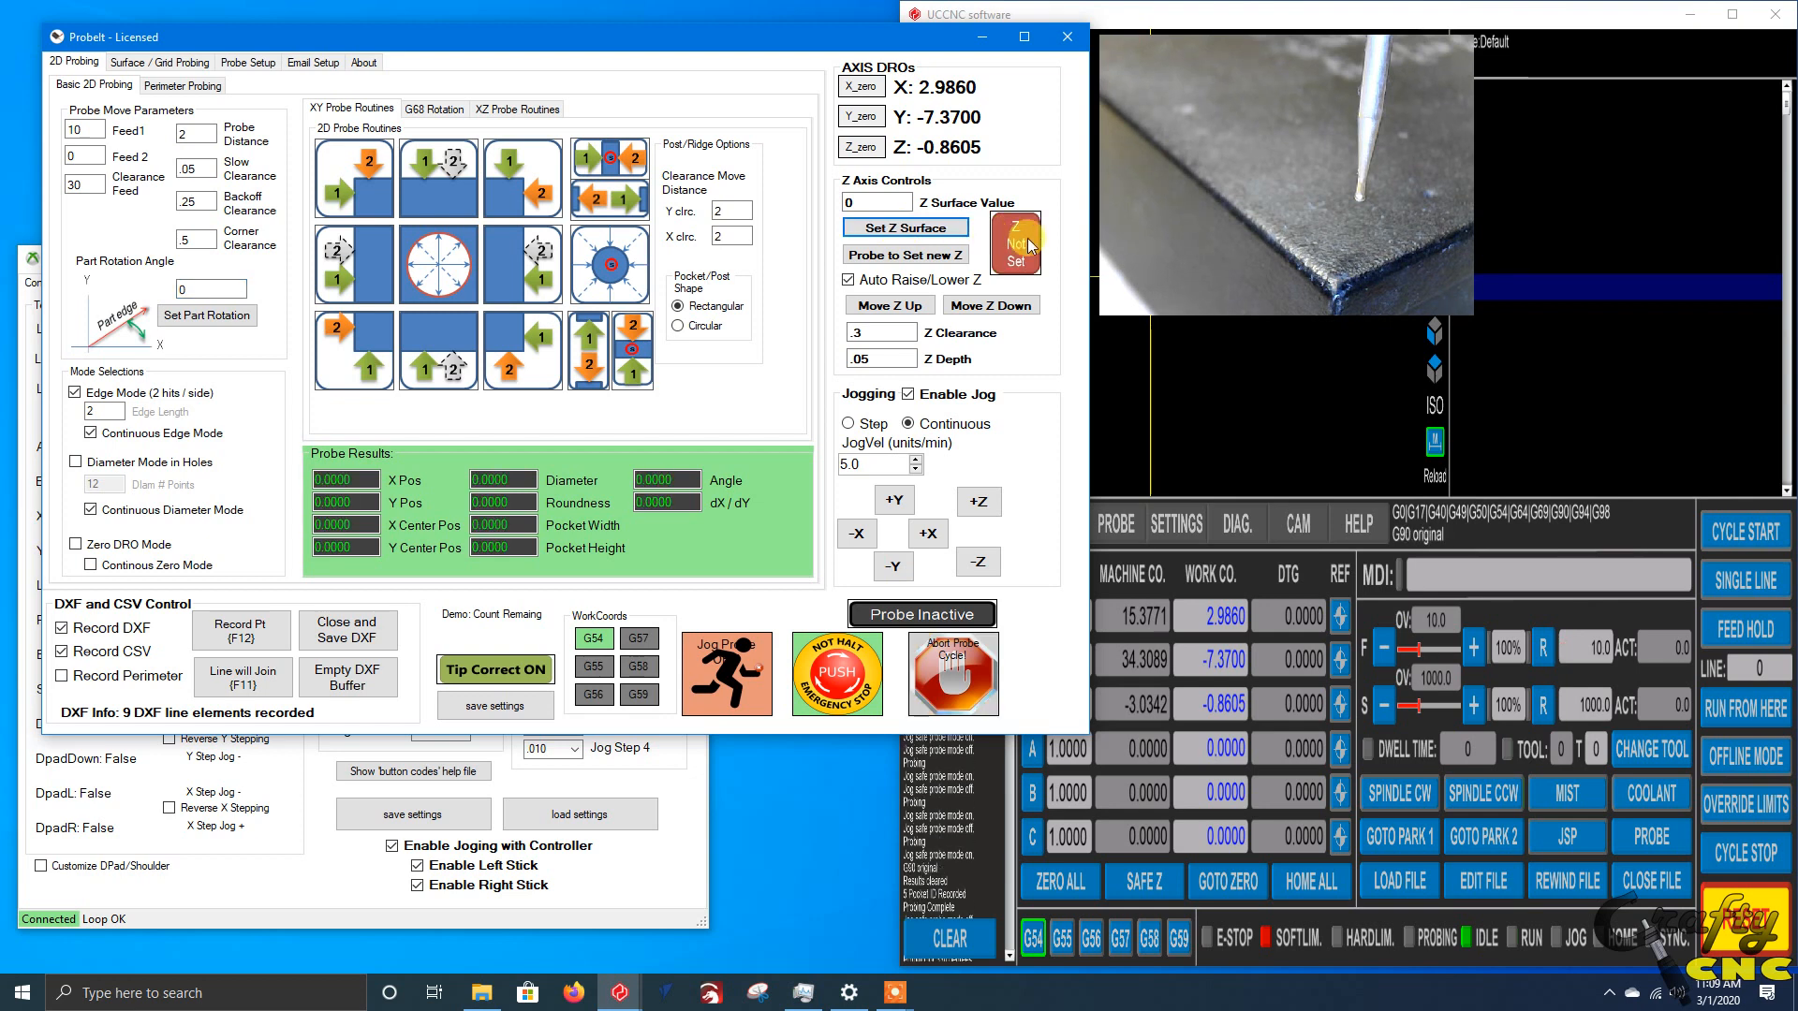
click(899, 229)
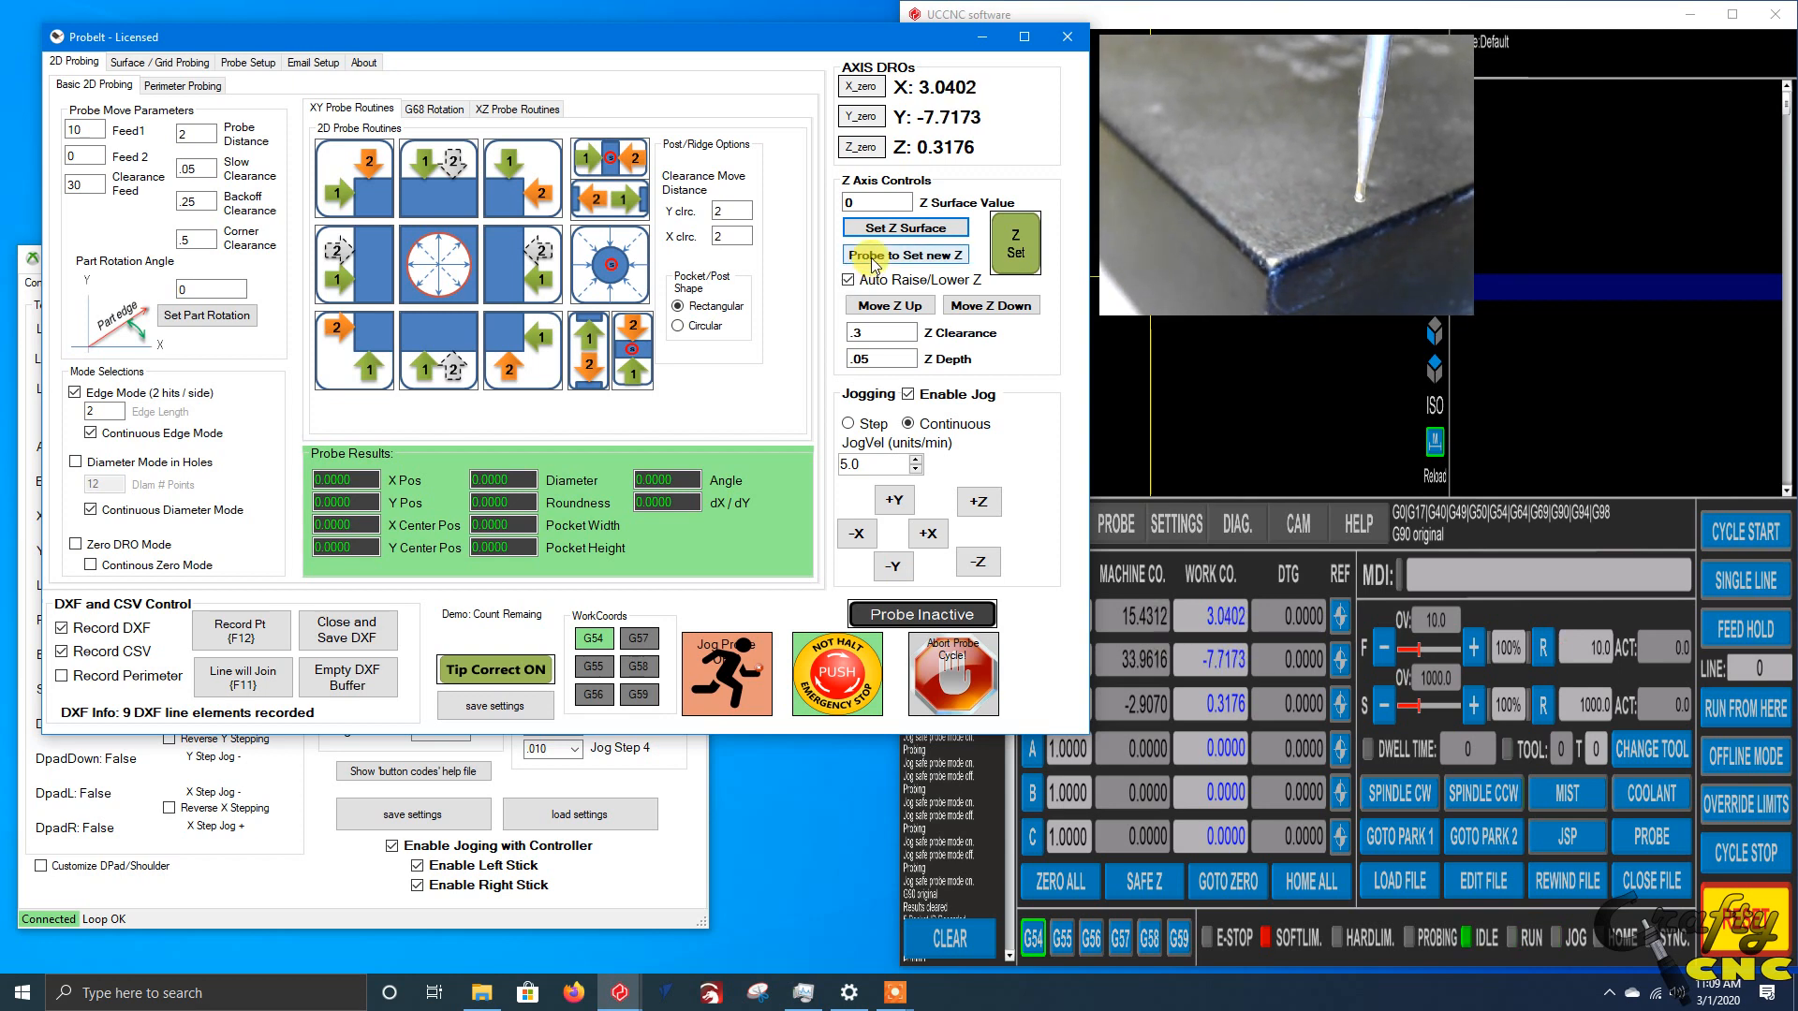
click(75, 392)
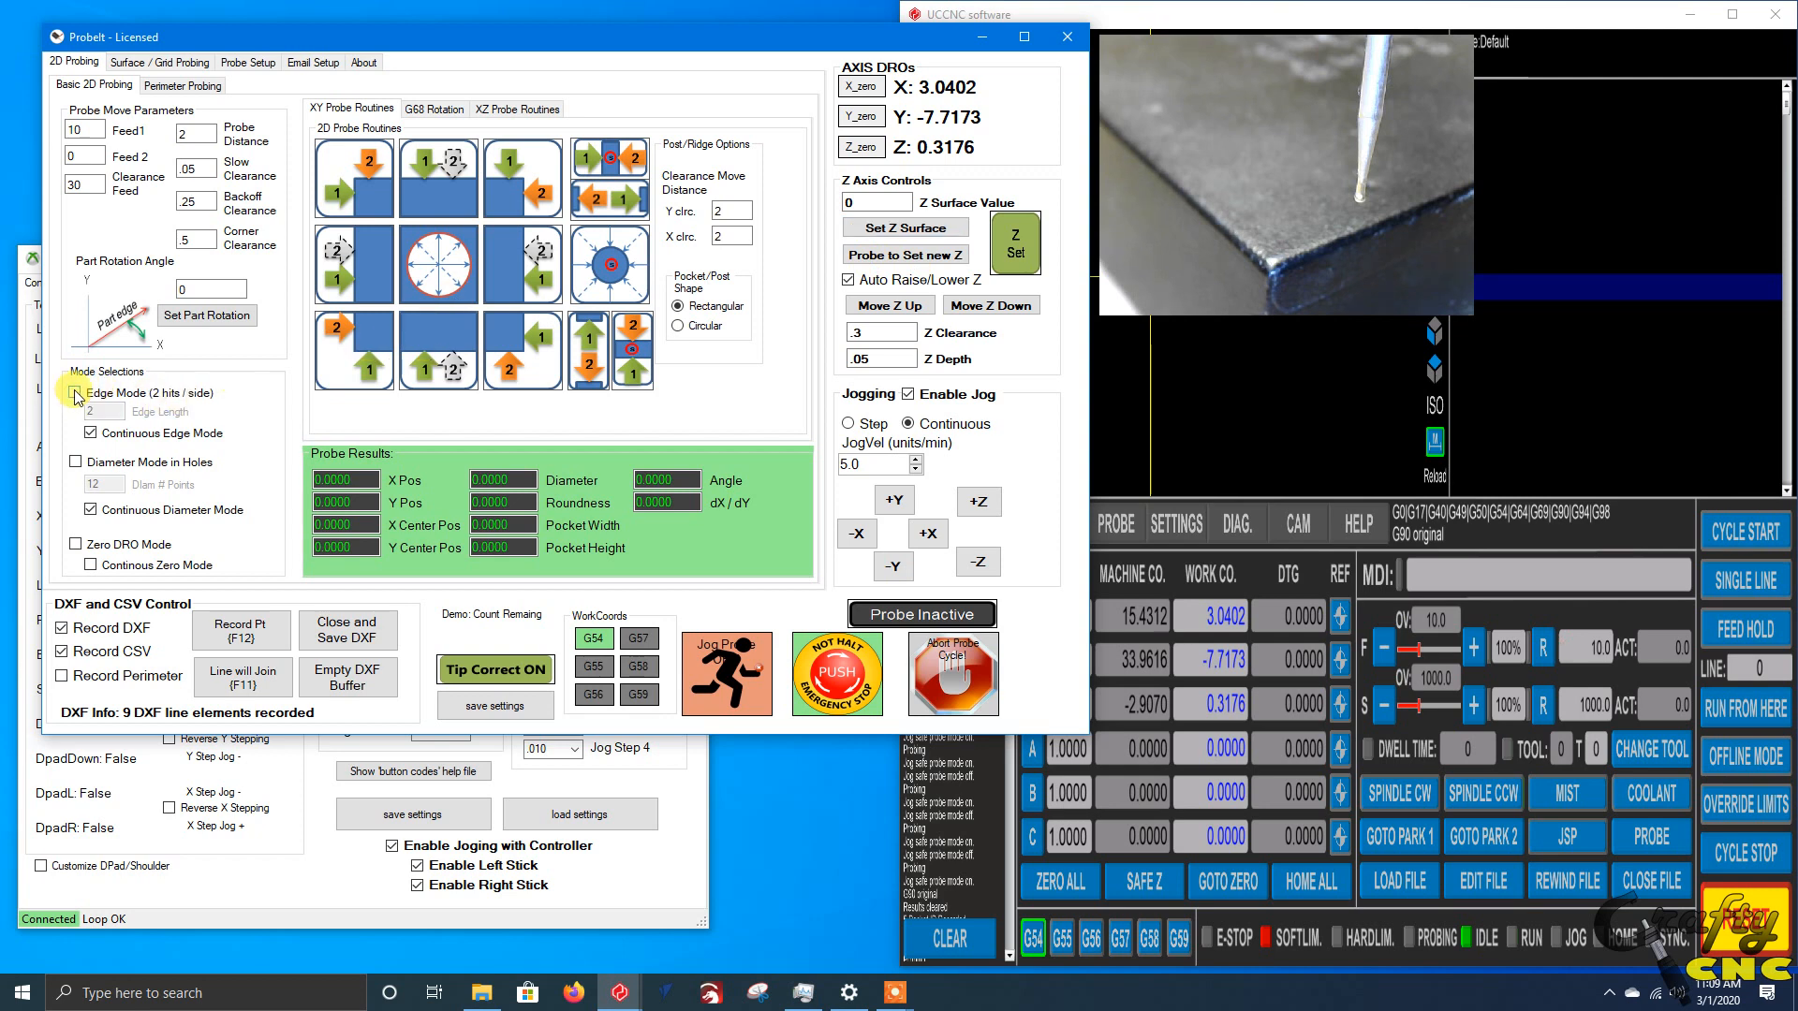
click(432, 356)
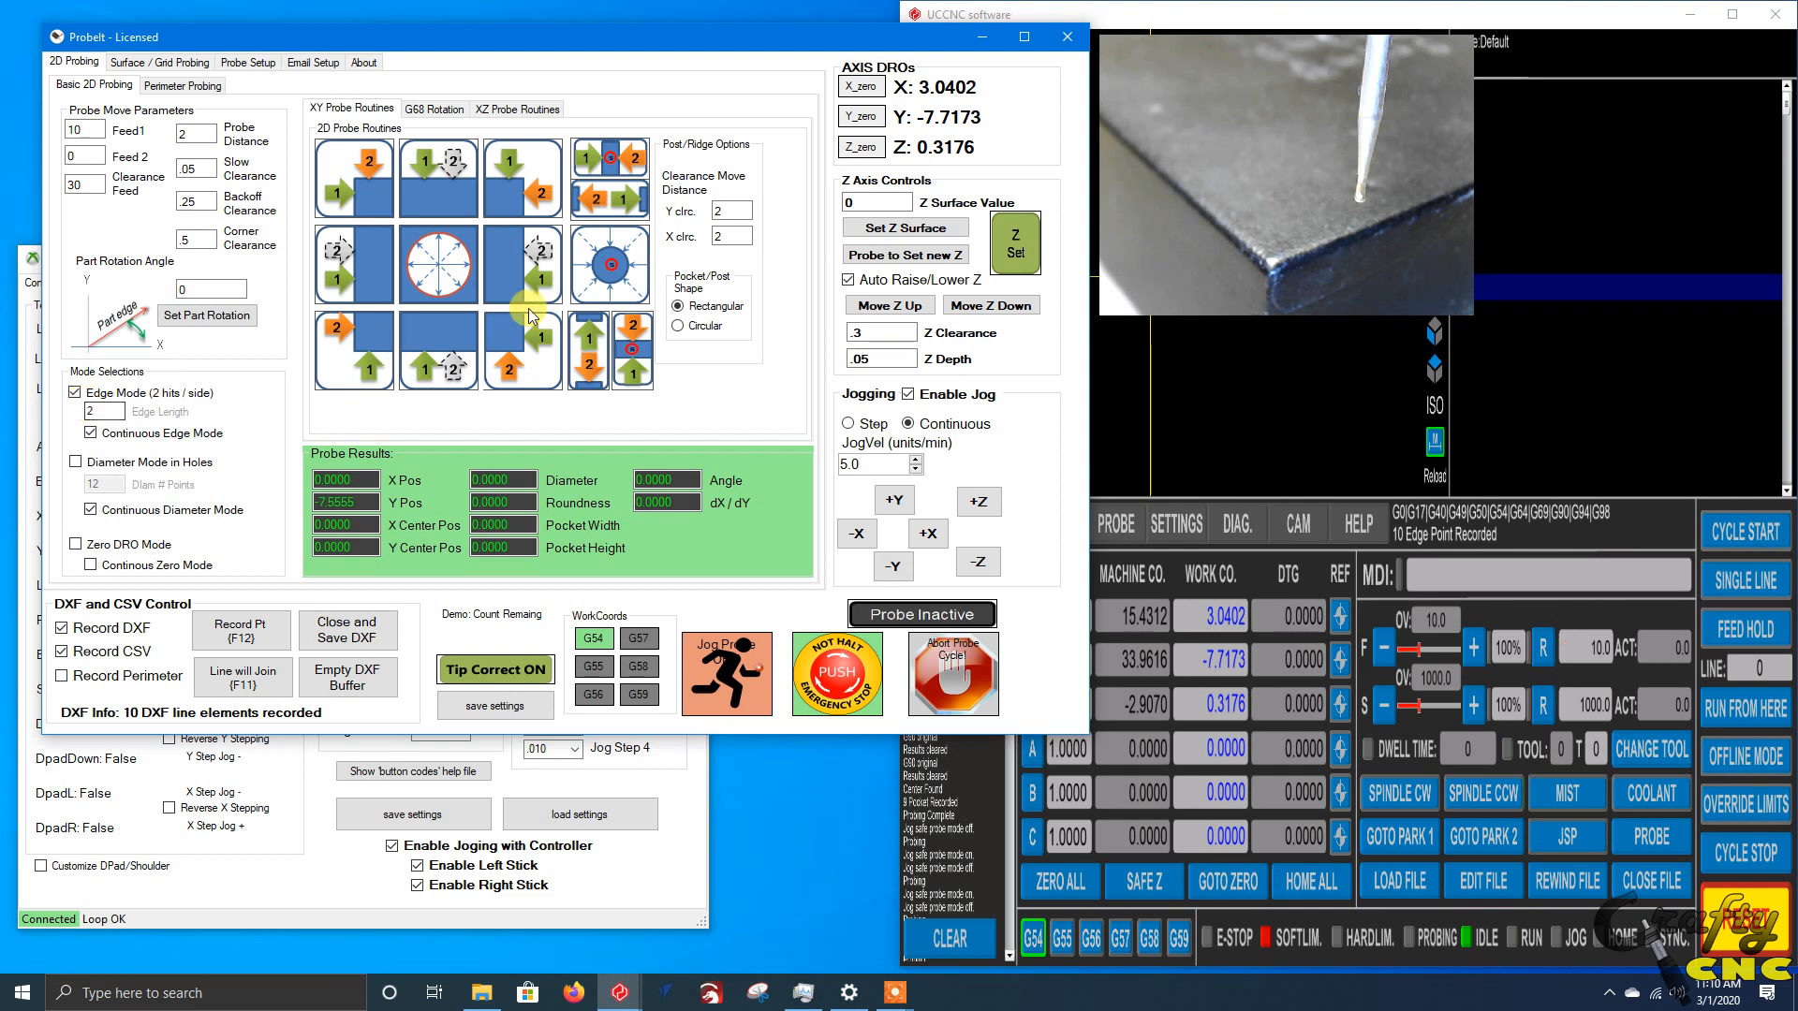
- Probe the plate's lower edge in Edge Mode with edge length 2, apply the measured angle as part rotation and probe the edge again
click(434, 350)
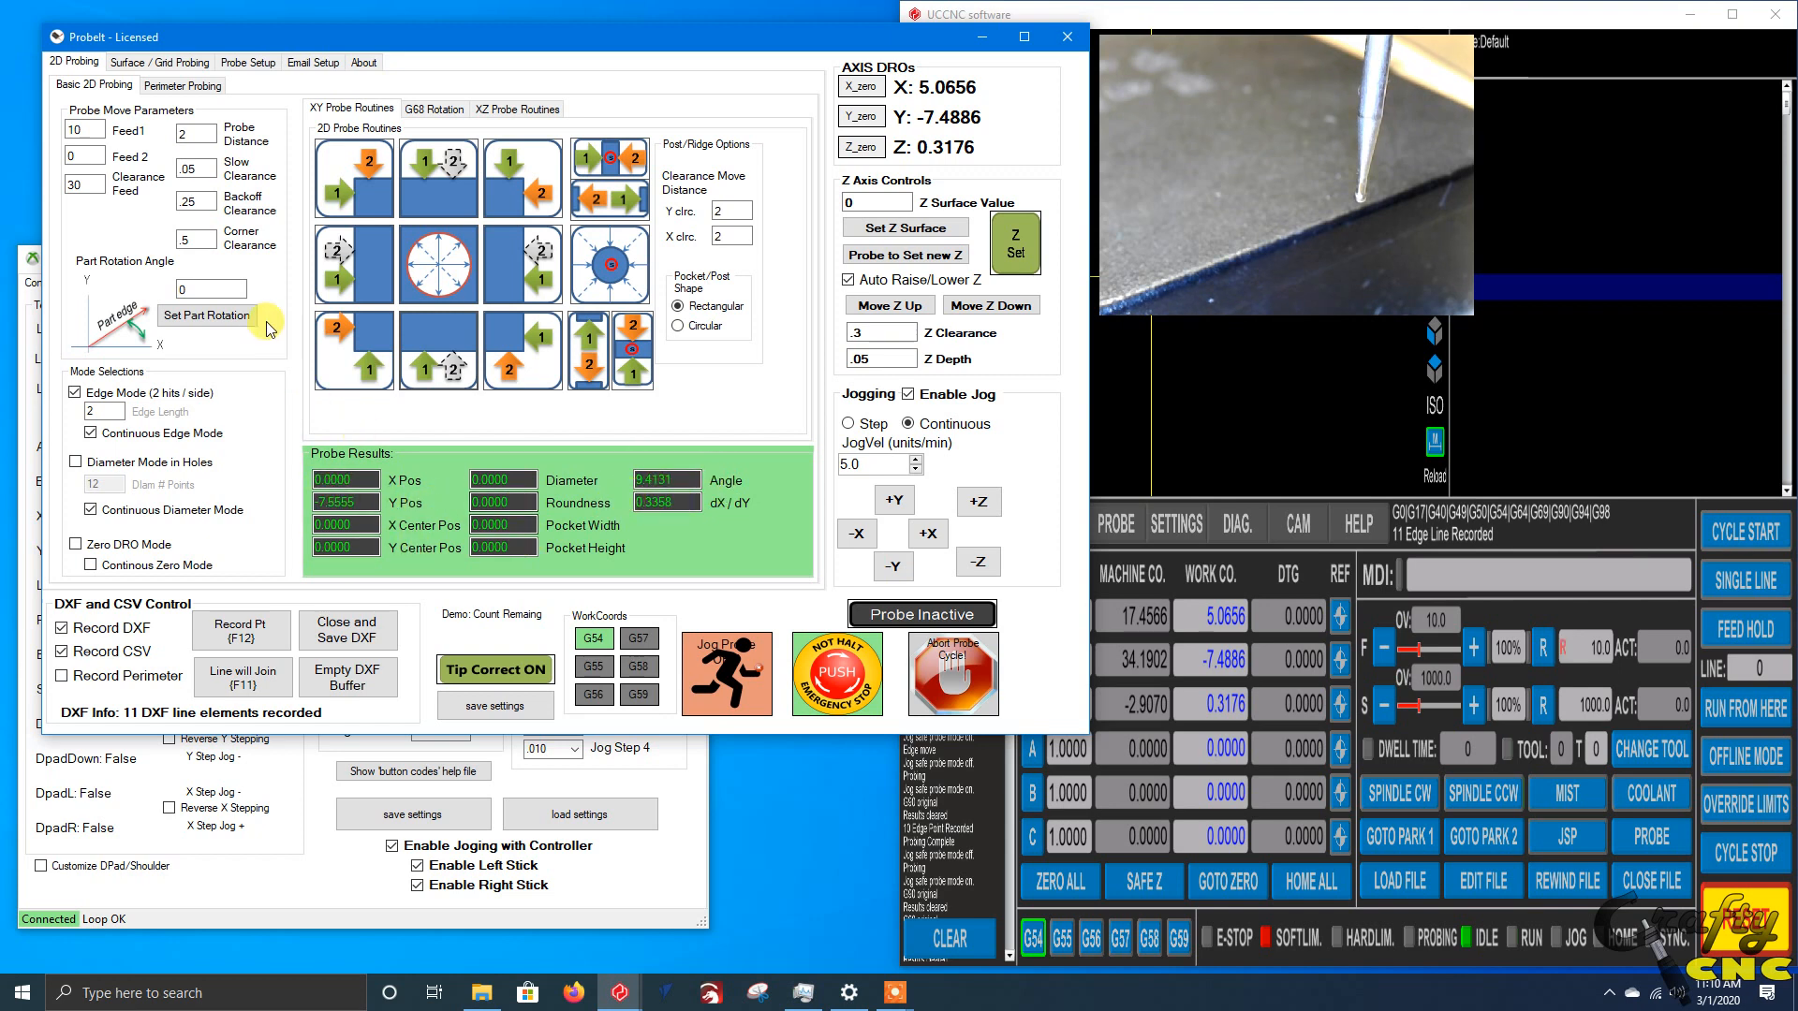
click(200, 319)
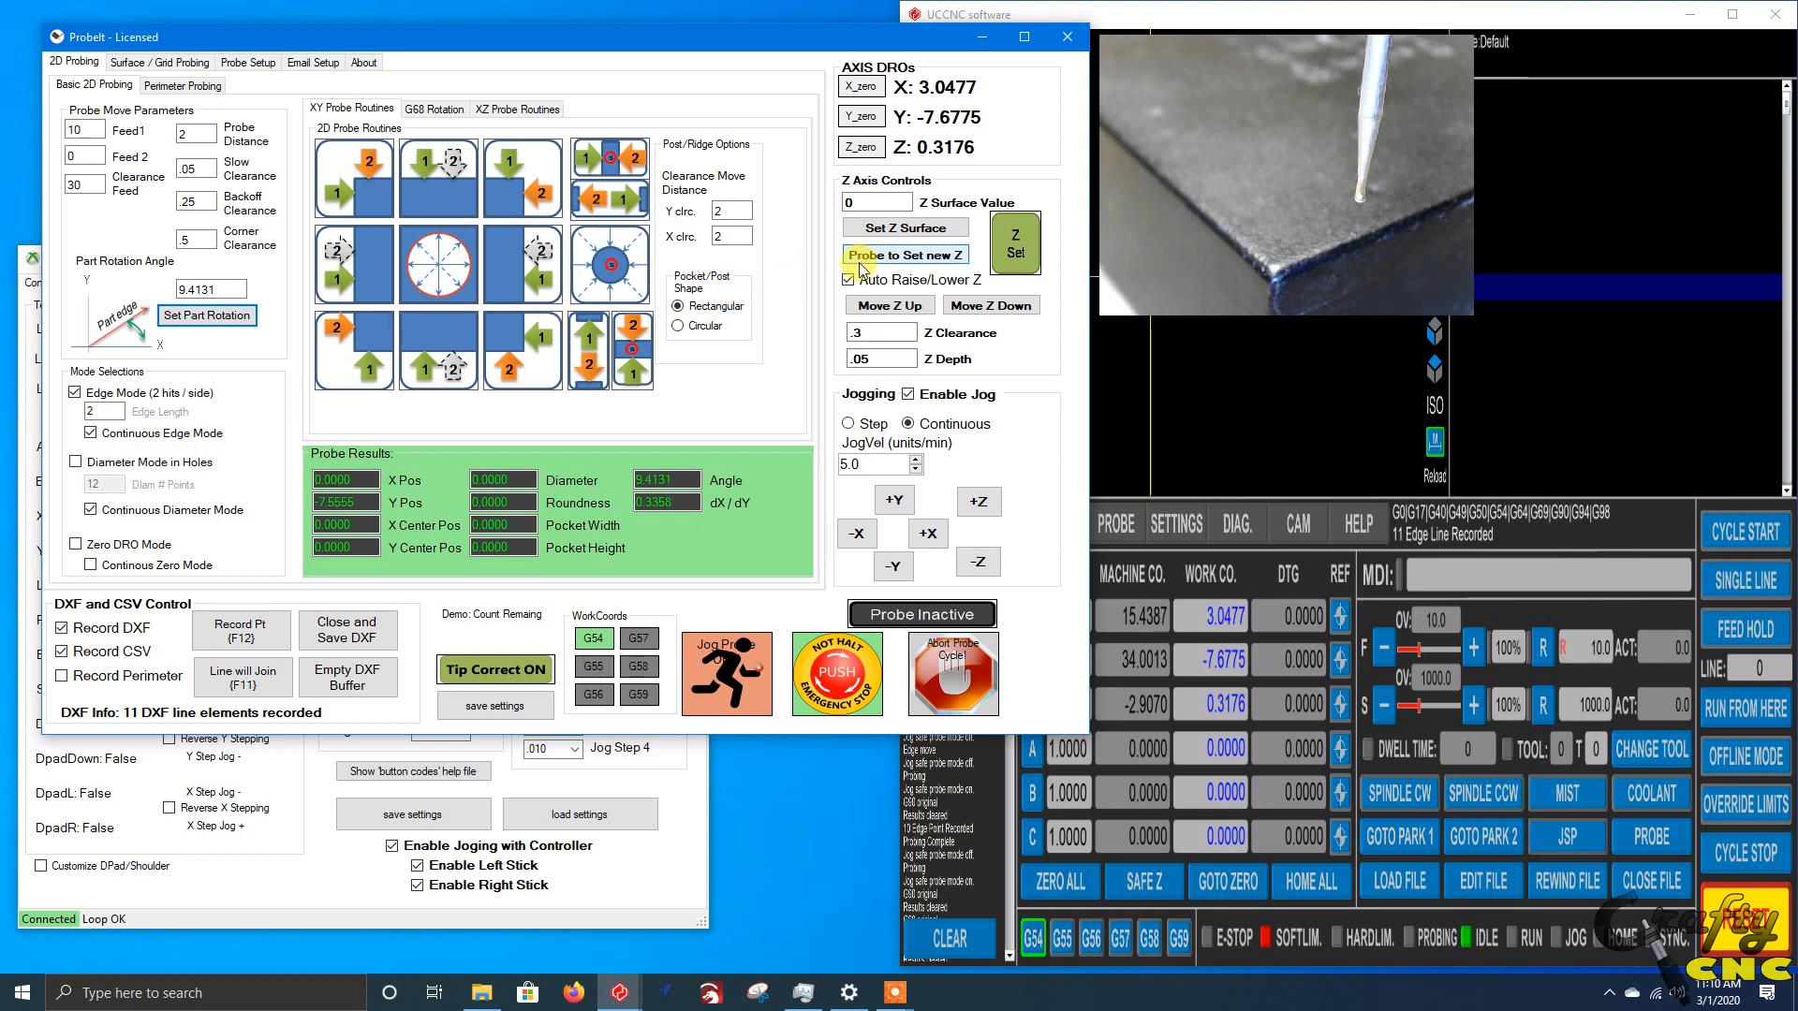
click(445, 363)
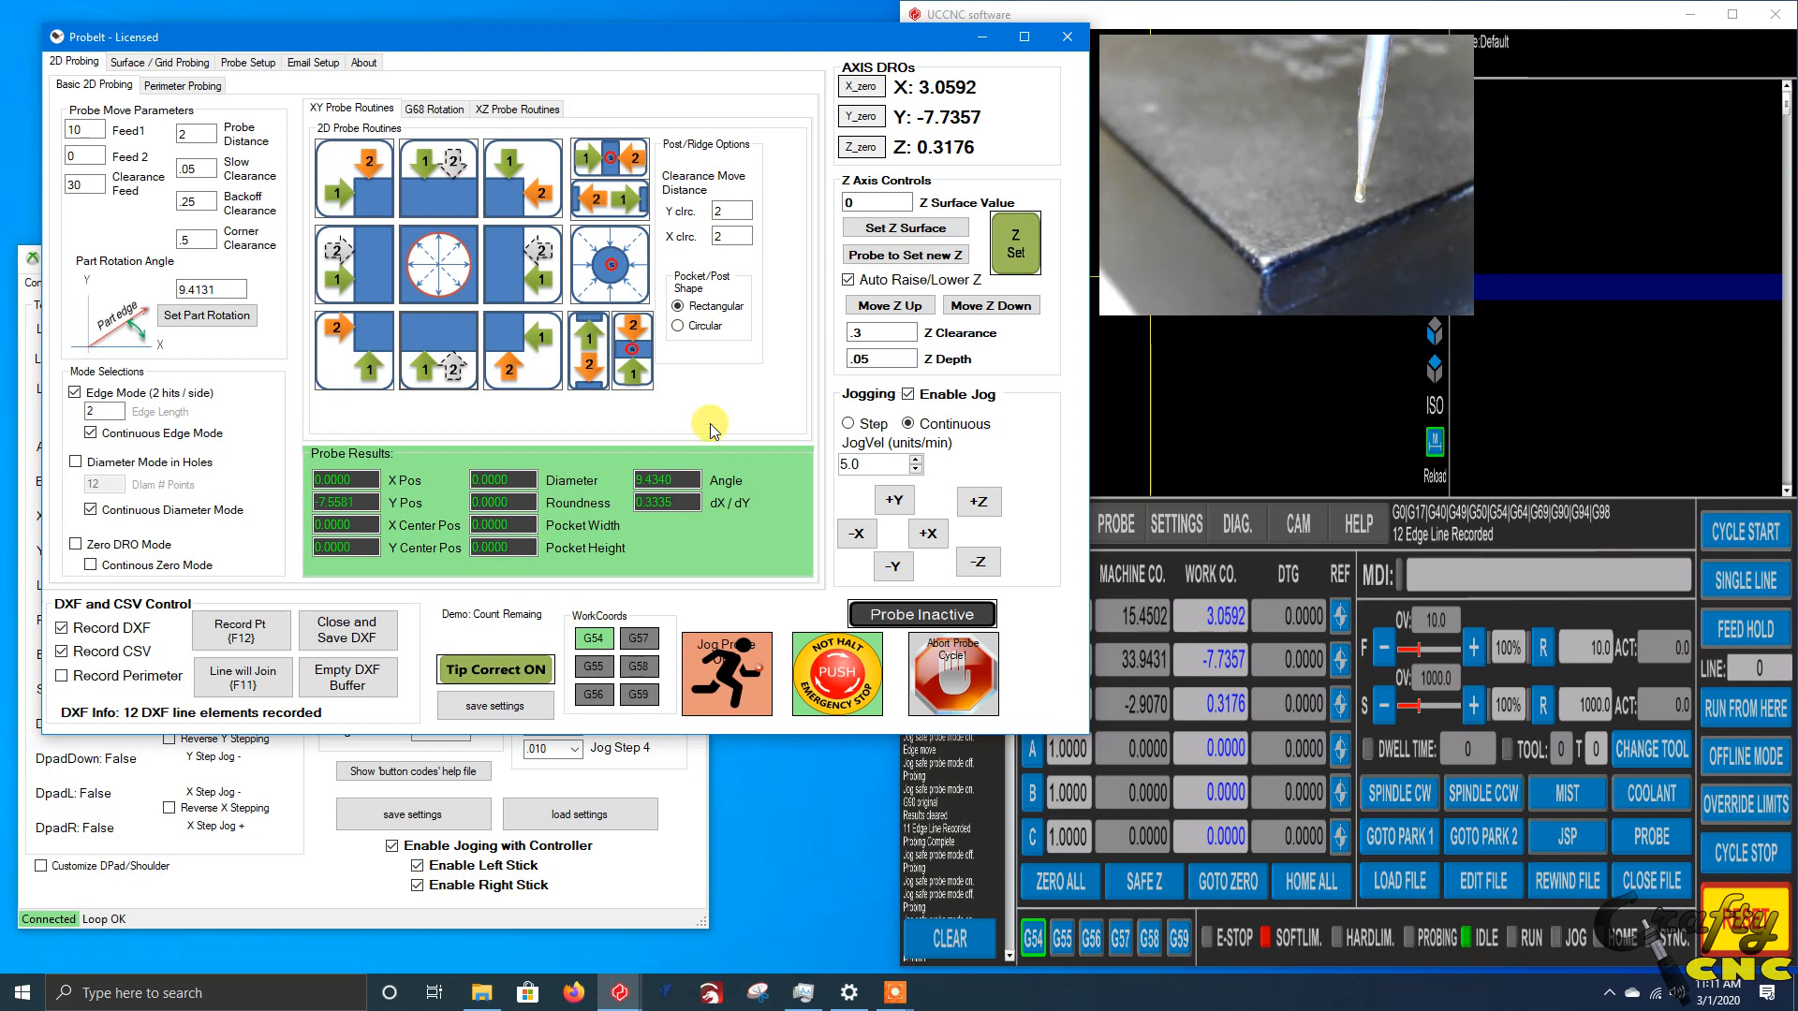
- Set Feed 2 to 2, turn off Edge Mode and run the G68 routine on the plate's lower-left corner with edge length 2
click(430, 109)
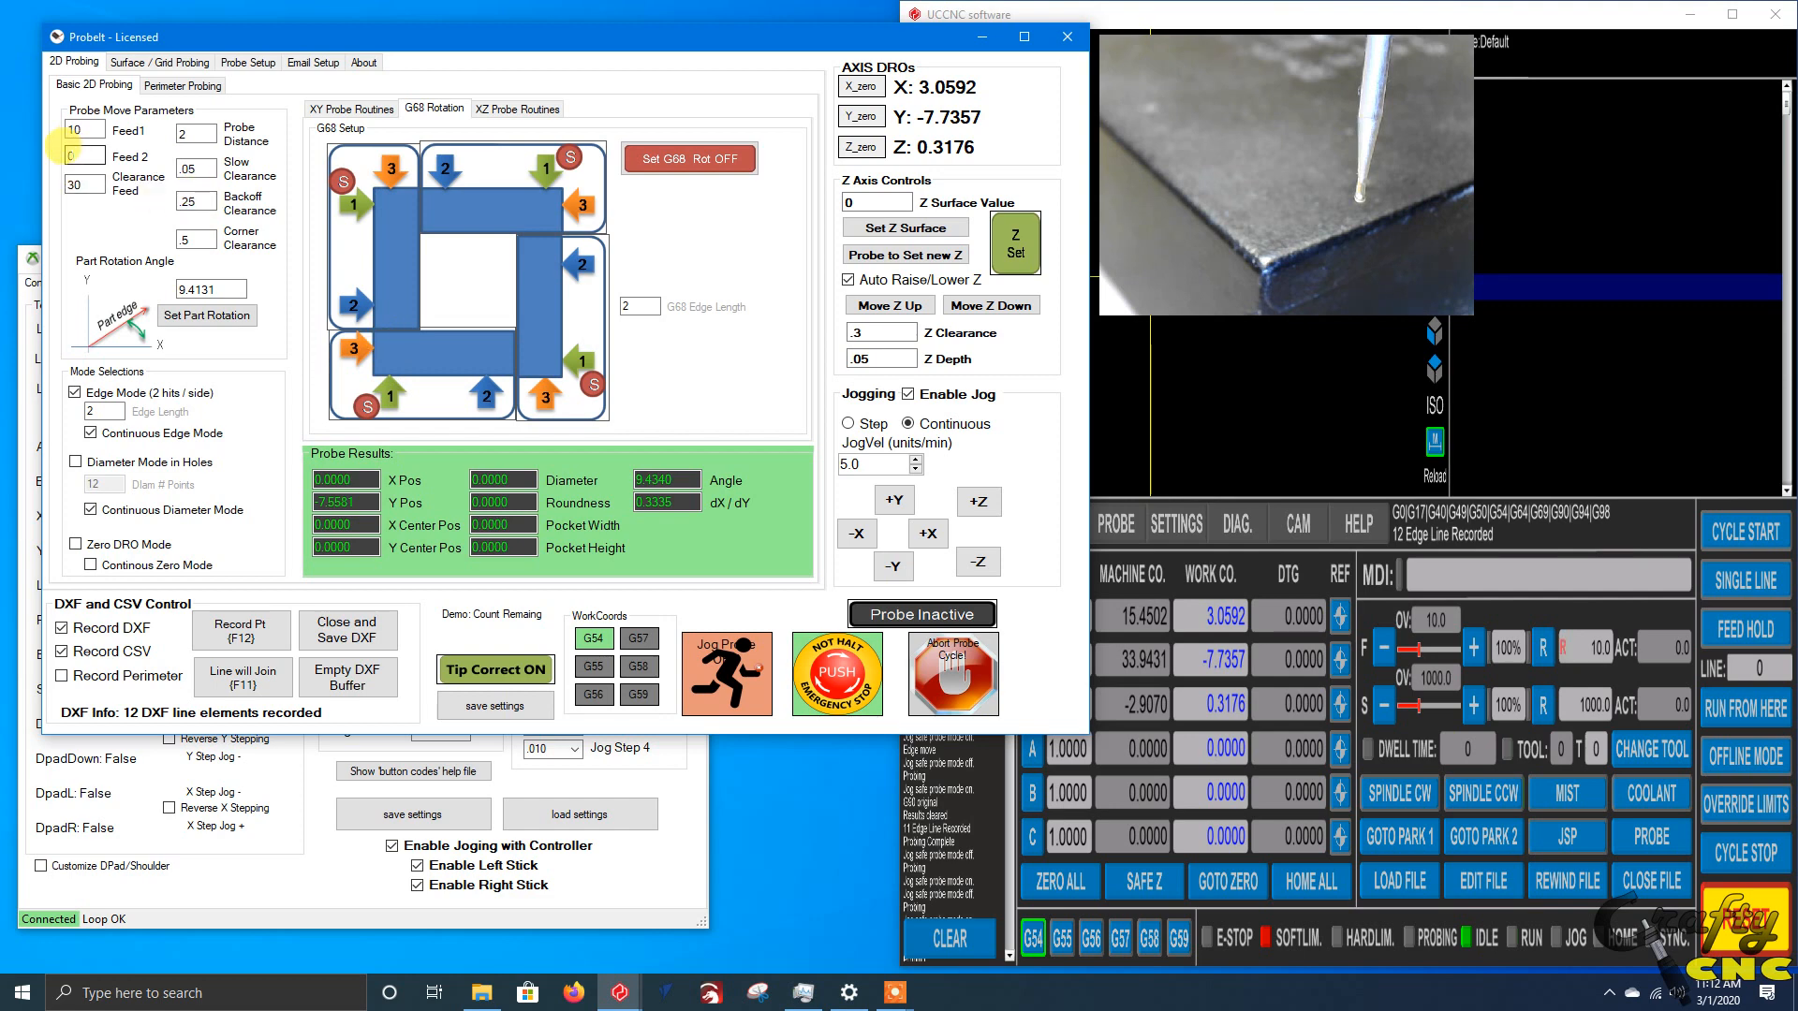
double_click(70, 155)
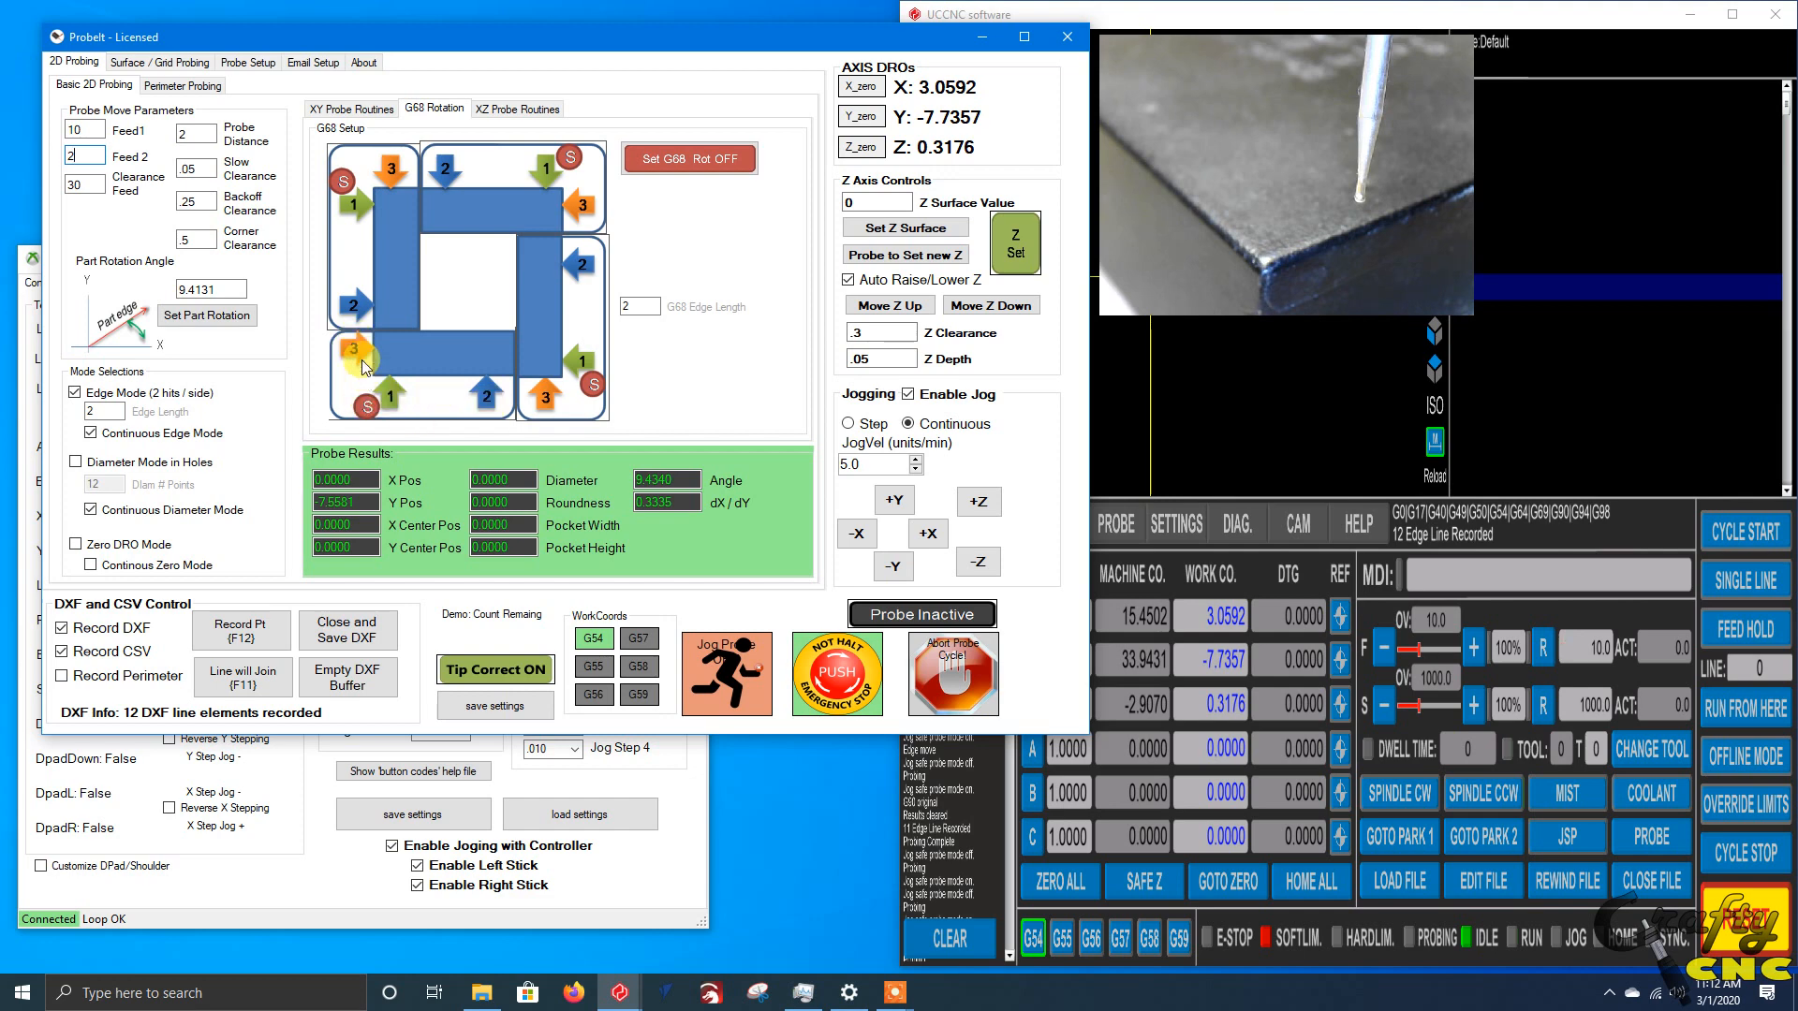
click(459, 215)
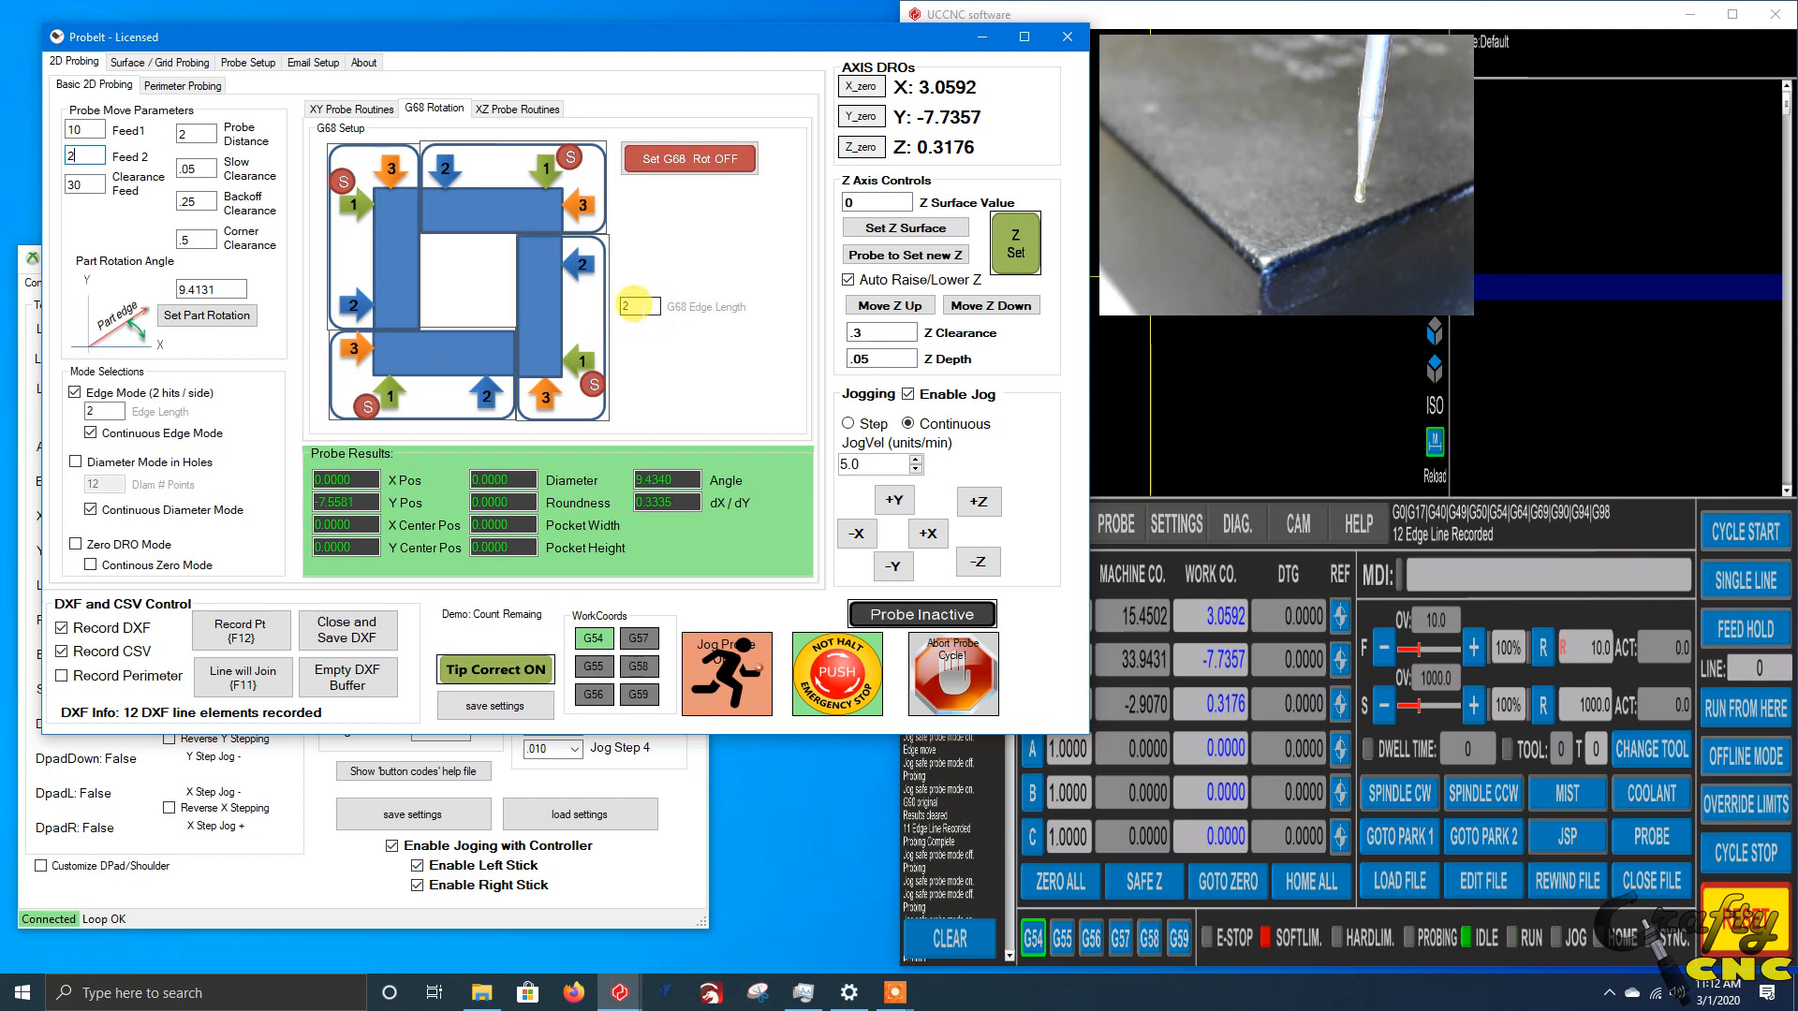
click(75, 393)
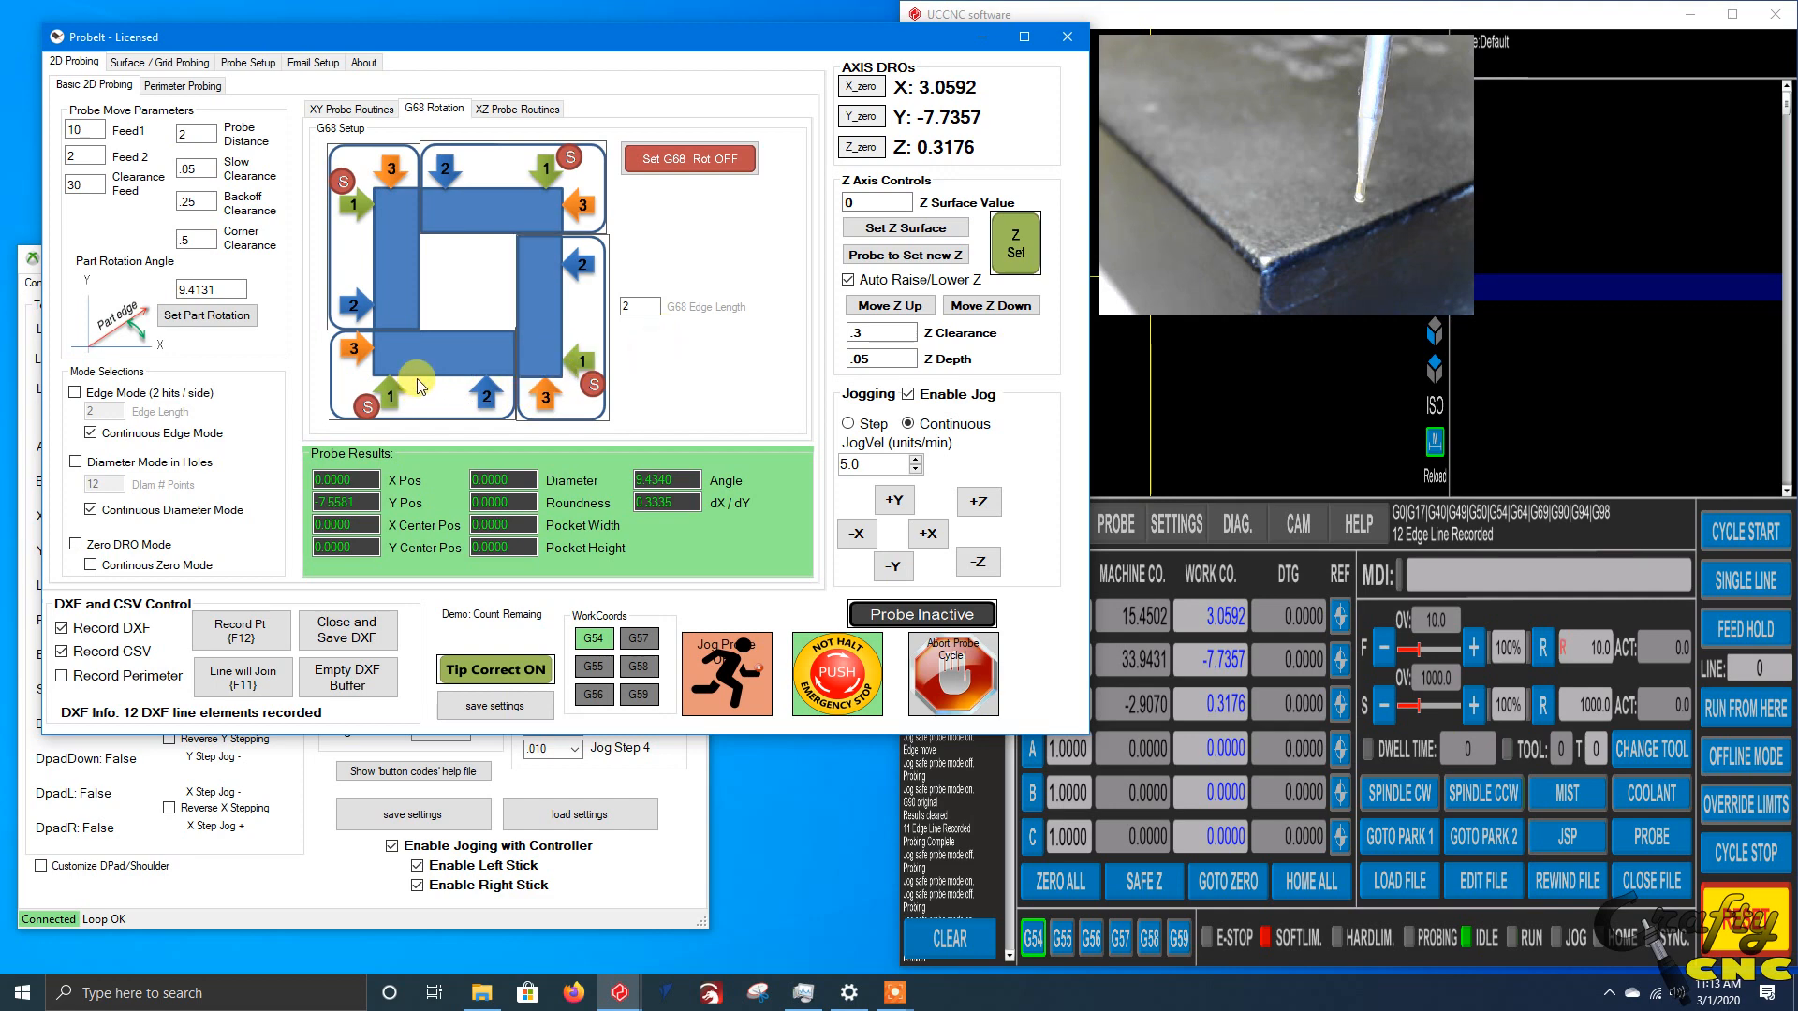
click(417, 386)
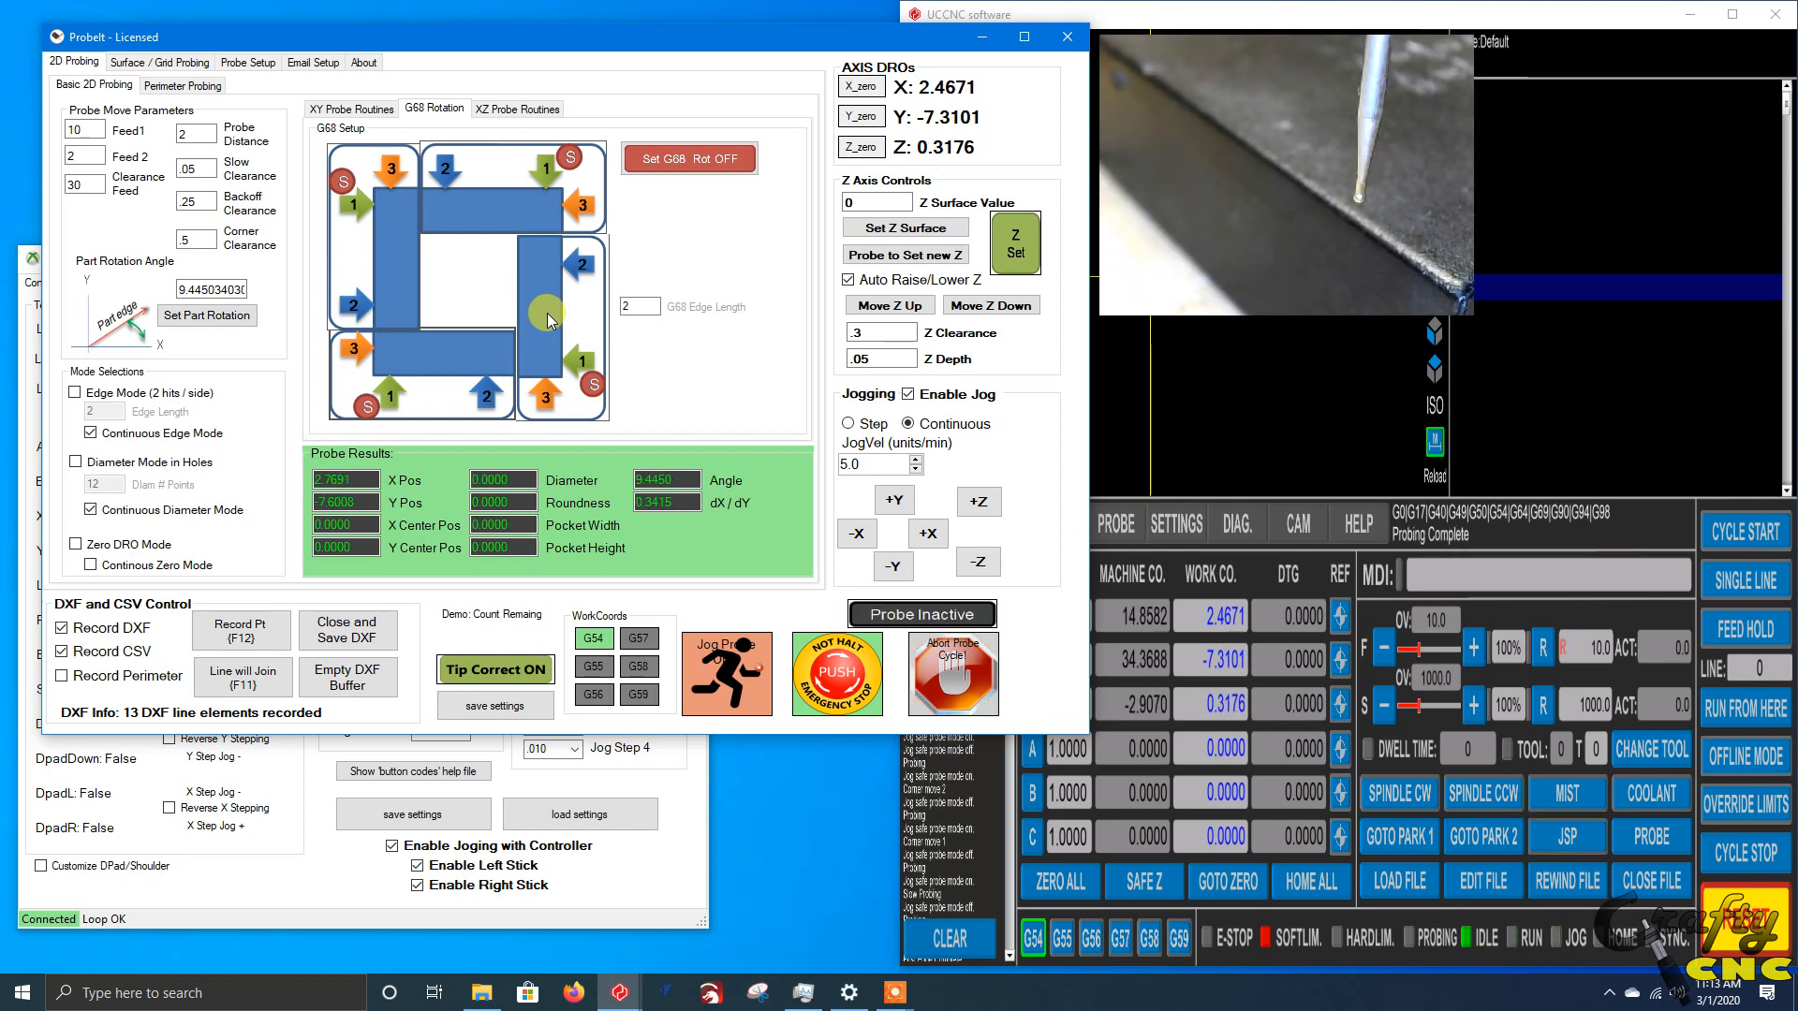
- Enable G68 rotation and probe the plate's lower-left corner again to rotate the coordinate system, acknowledging the result message
click(731, 164)
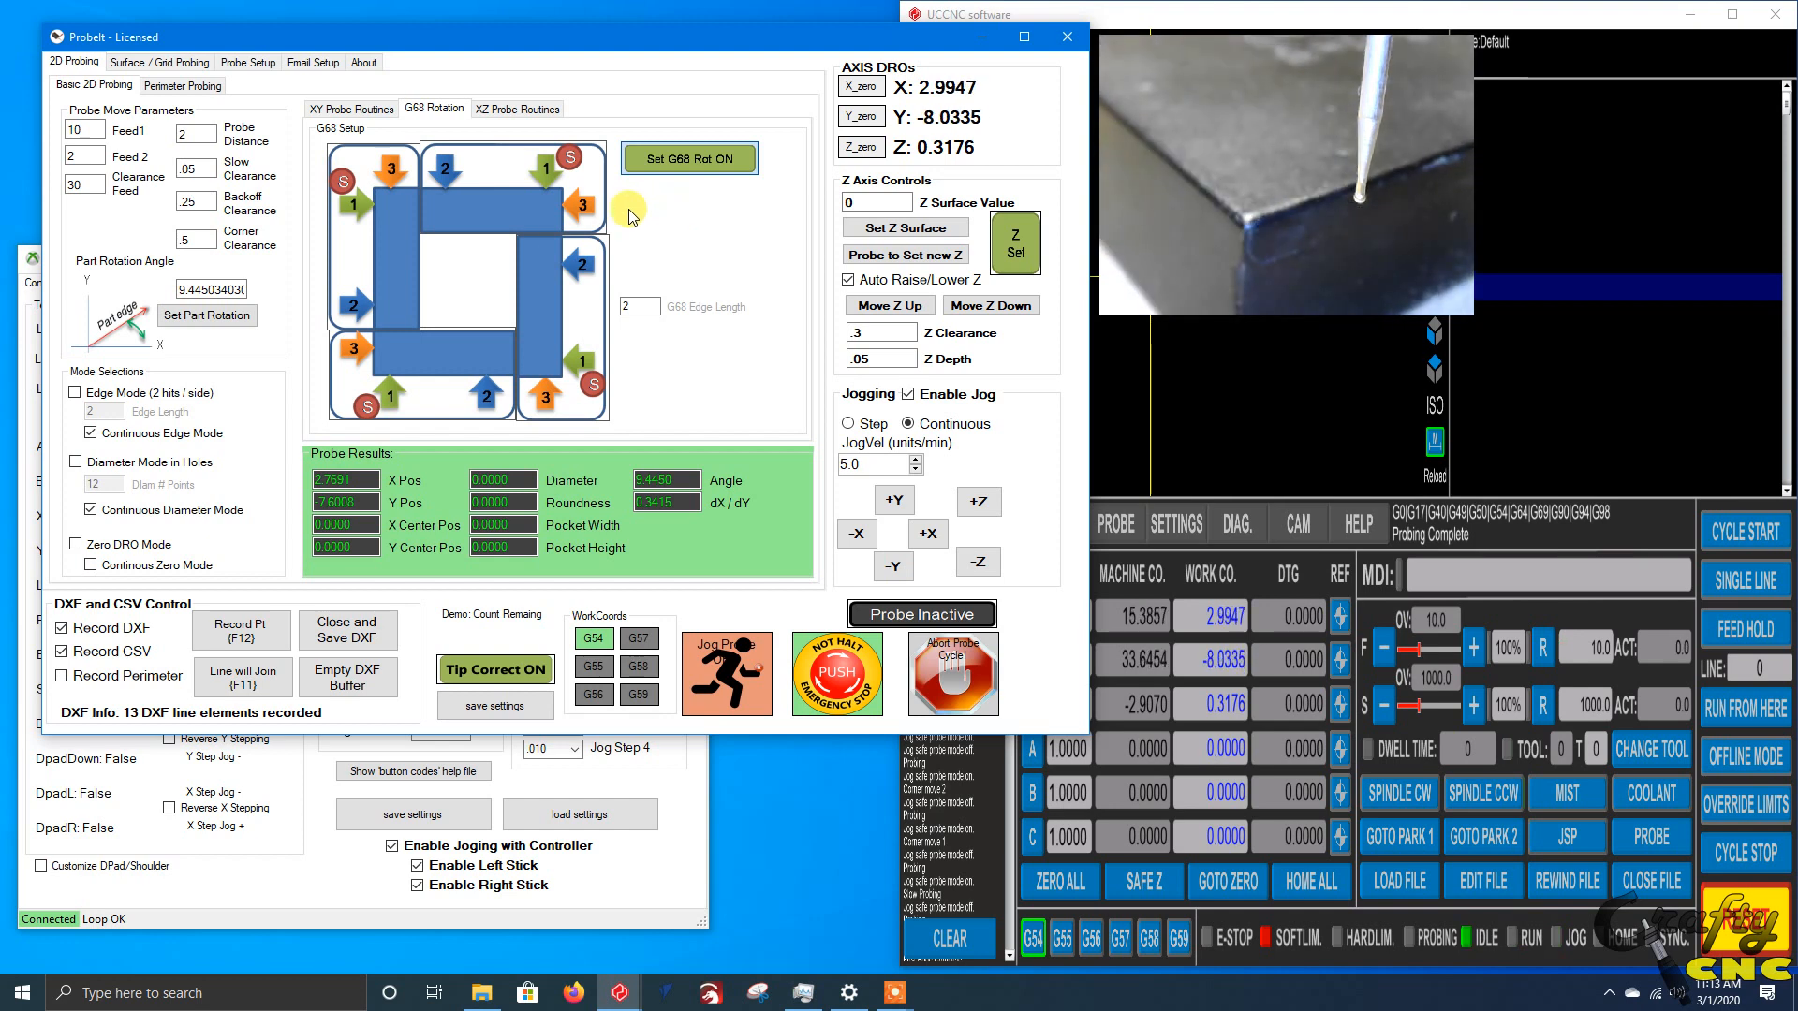
click(482, 363)
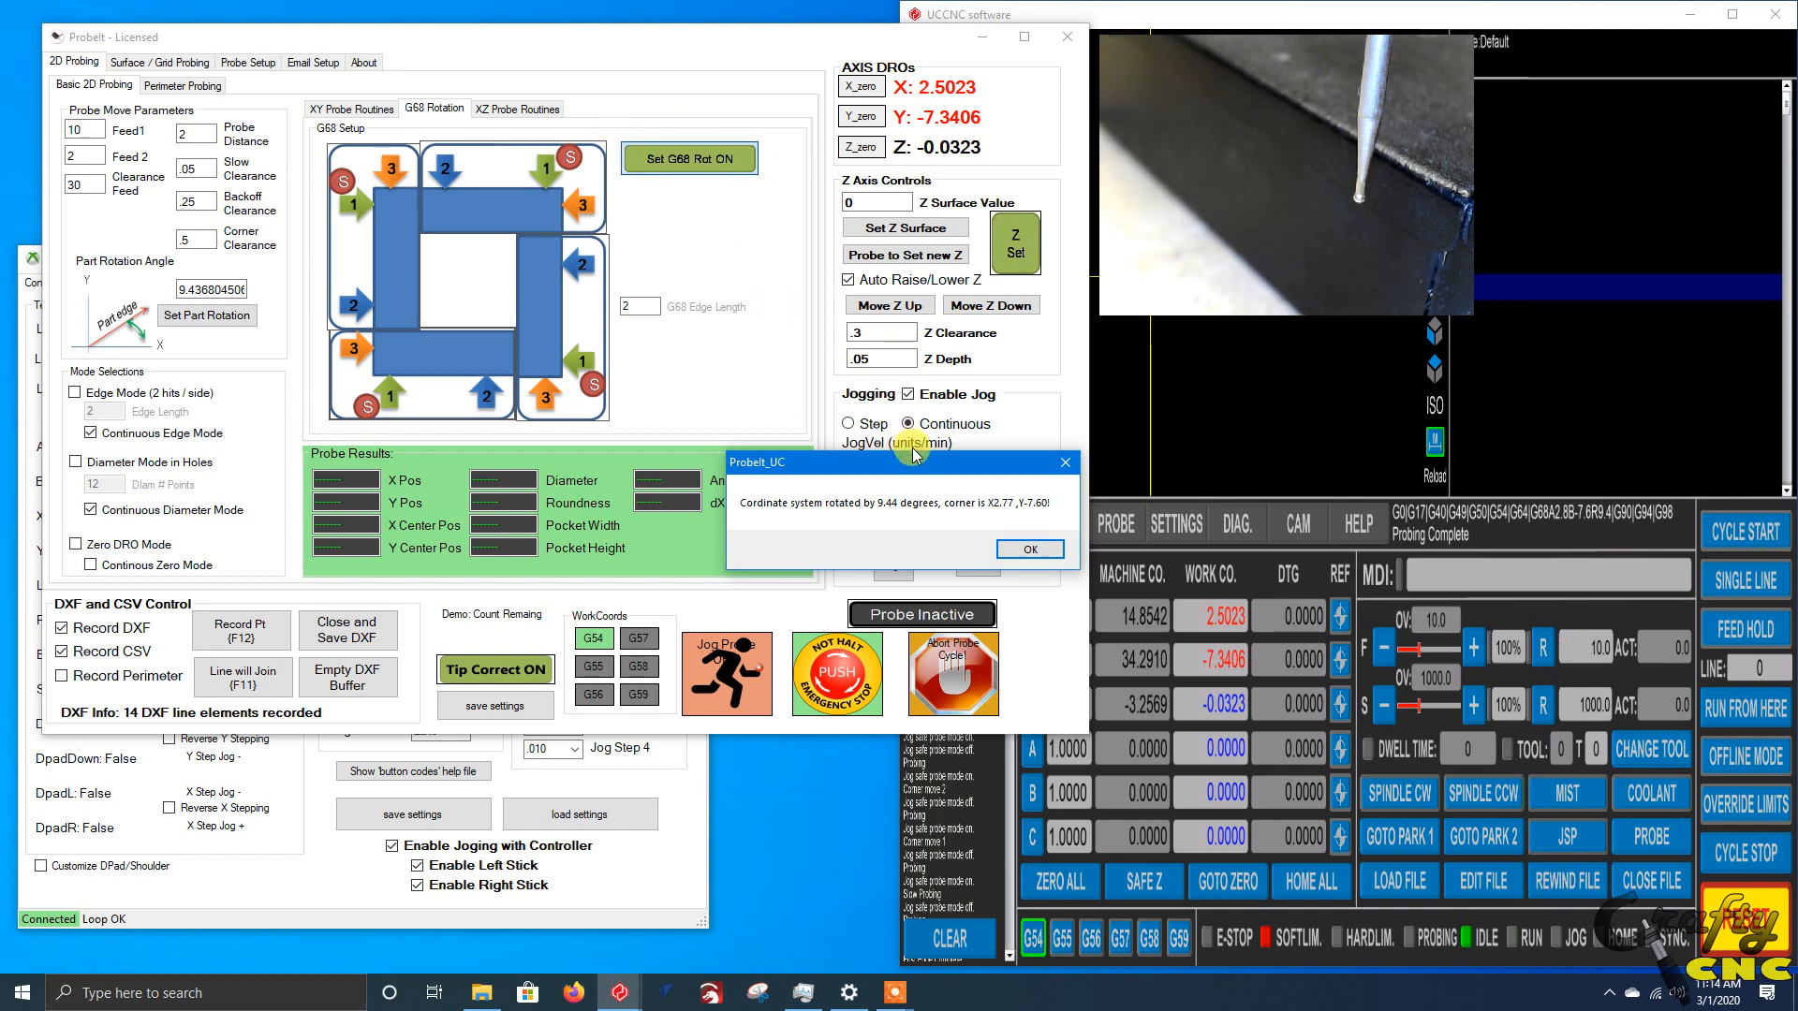
drag(930, 471, 802, 368)
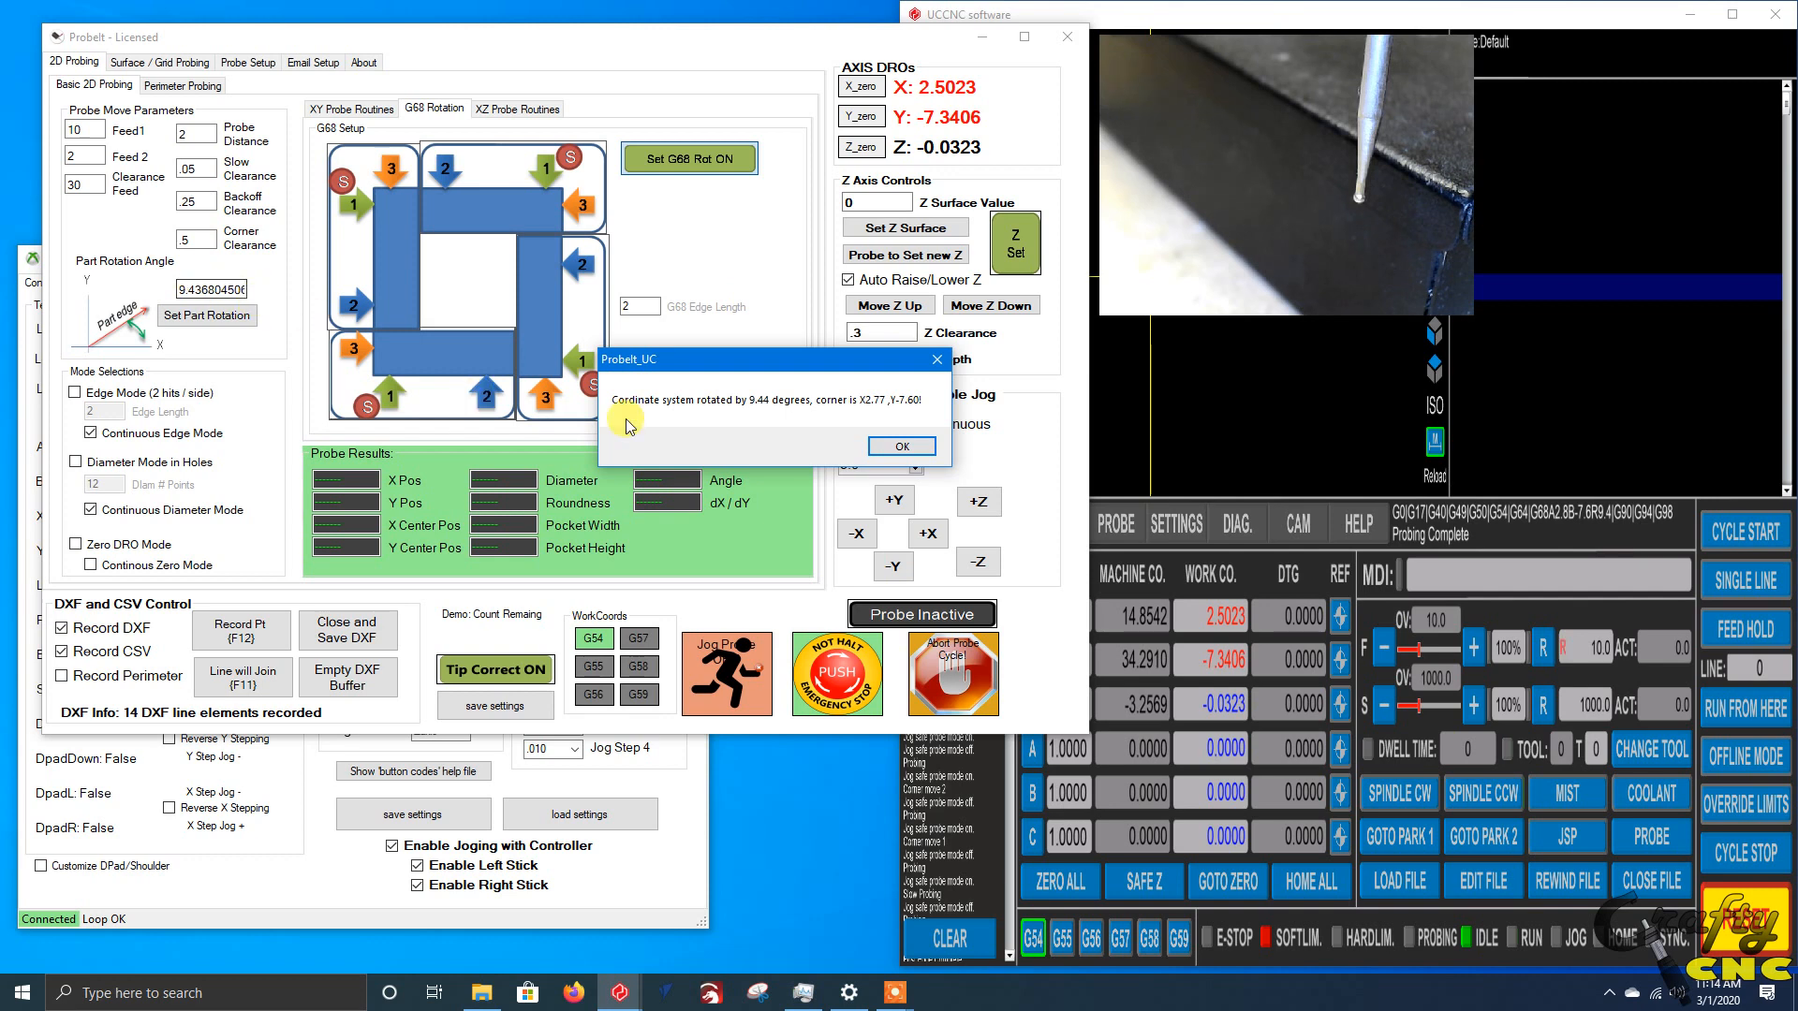
click(902, 447)
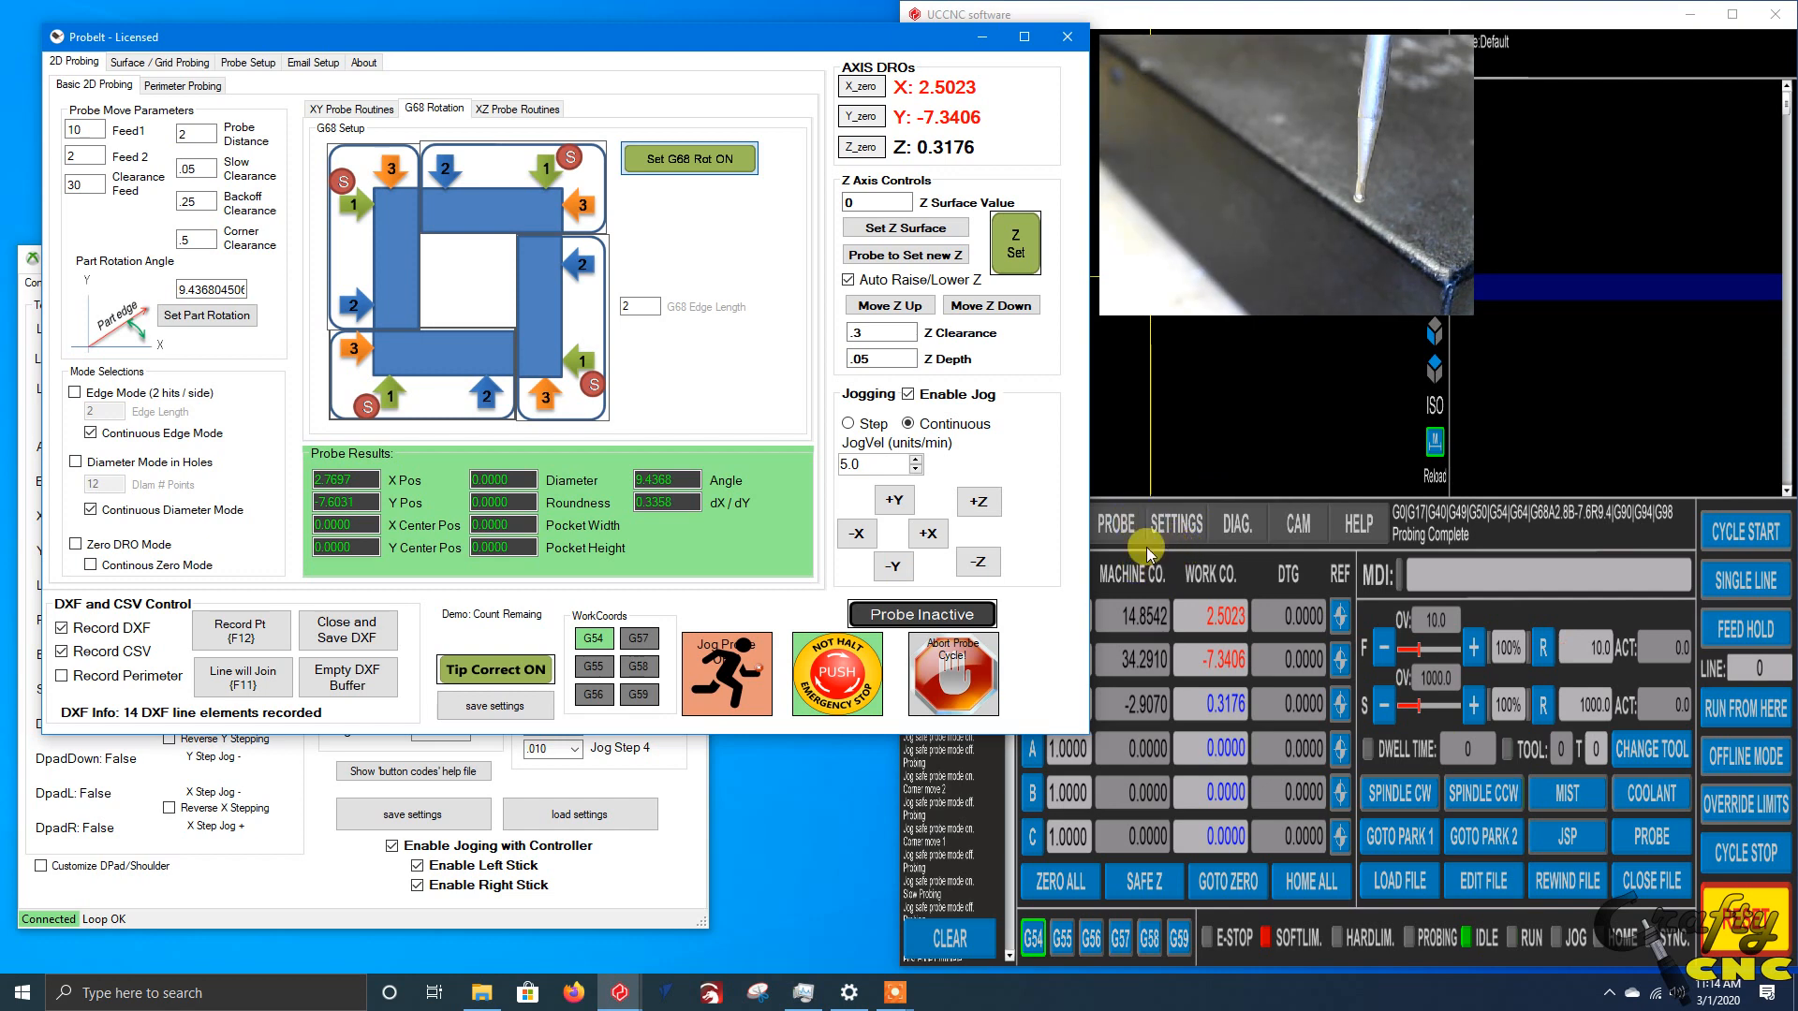
- Probe the plate's left edge in Edge Mode with edge length 2 using the XY probe routines
click(361, 110)
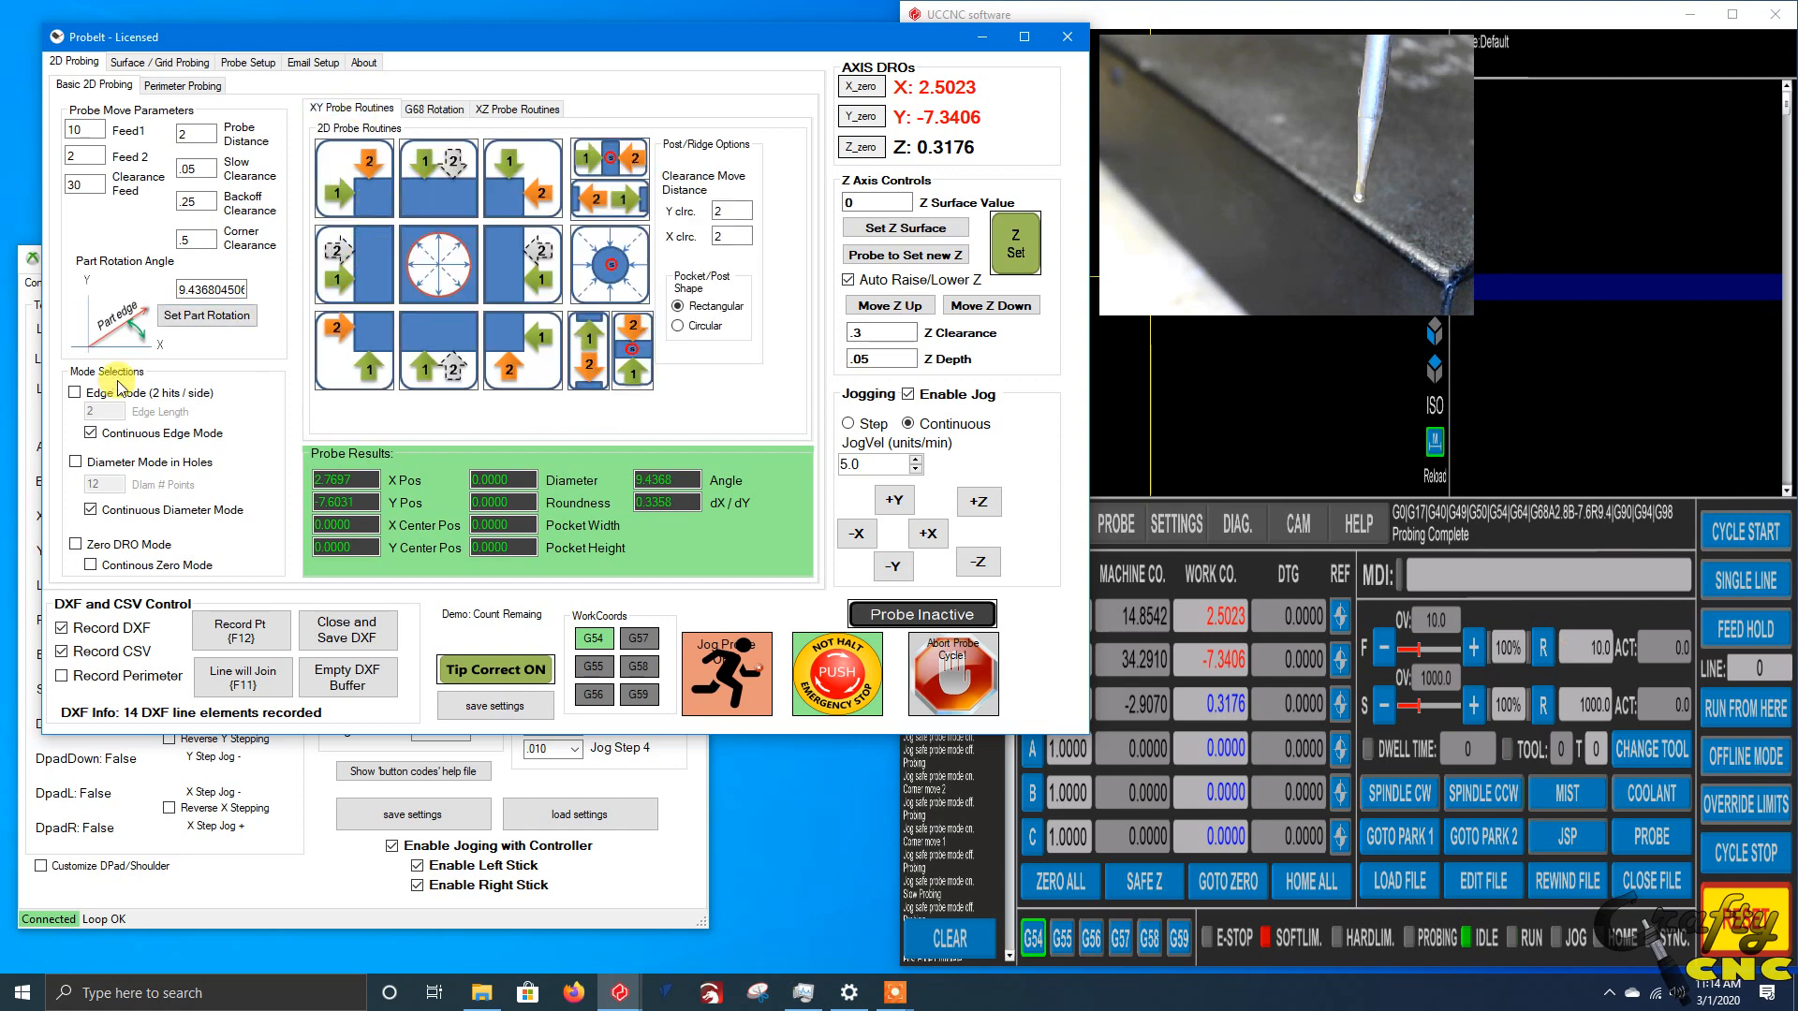
click(349, 268)
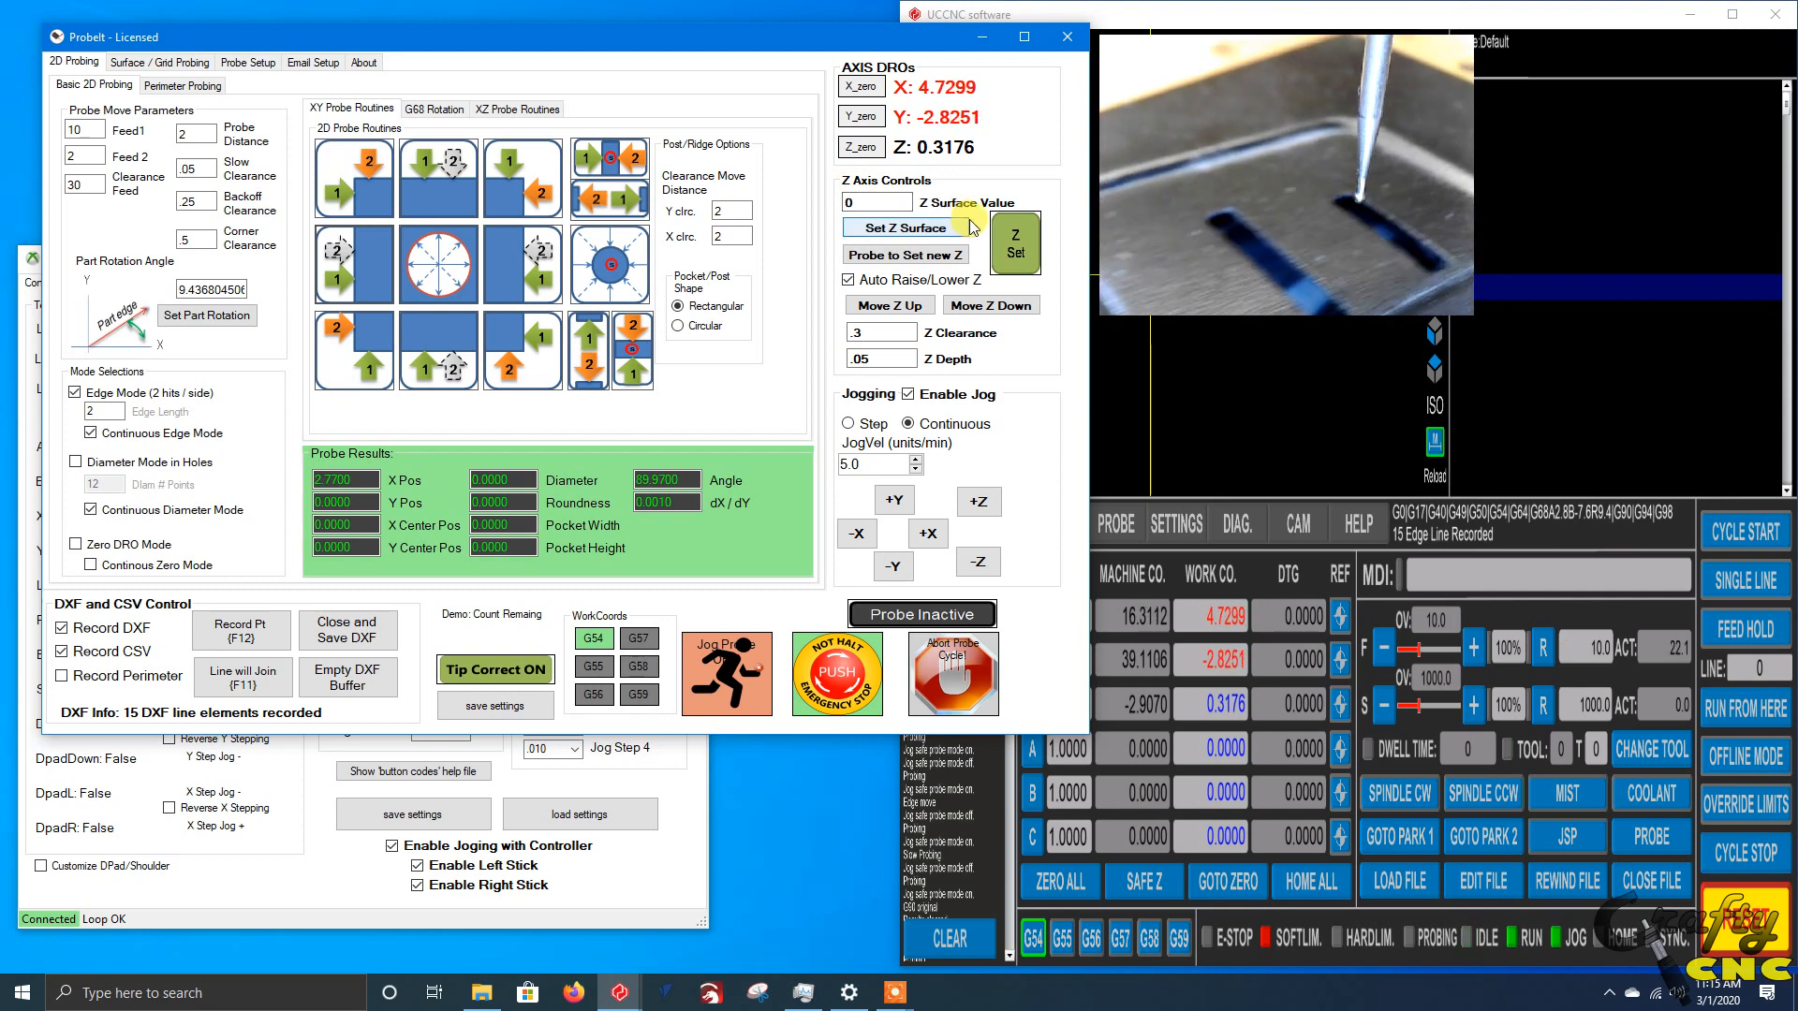
- Probe a new Z surface on the plate near the slots and set the Z depth to .02
click(899, 256)
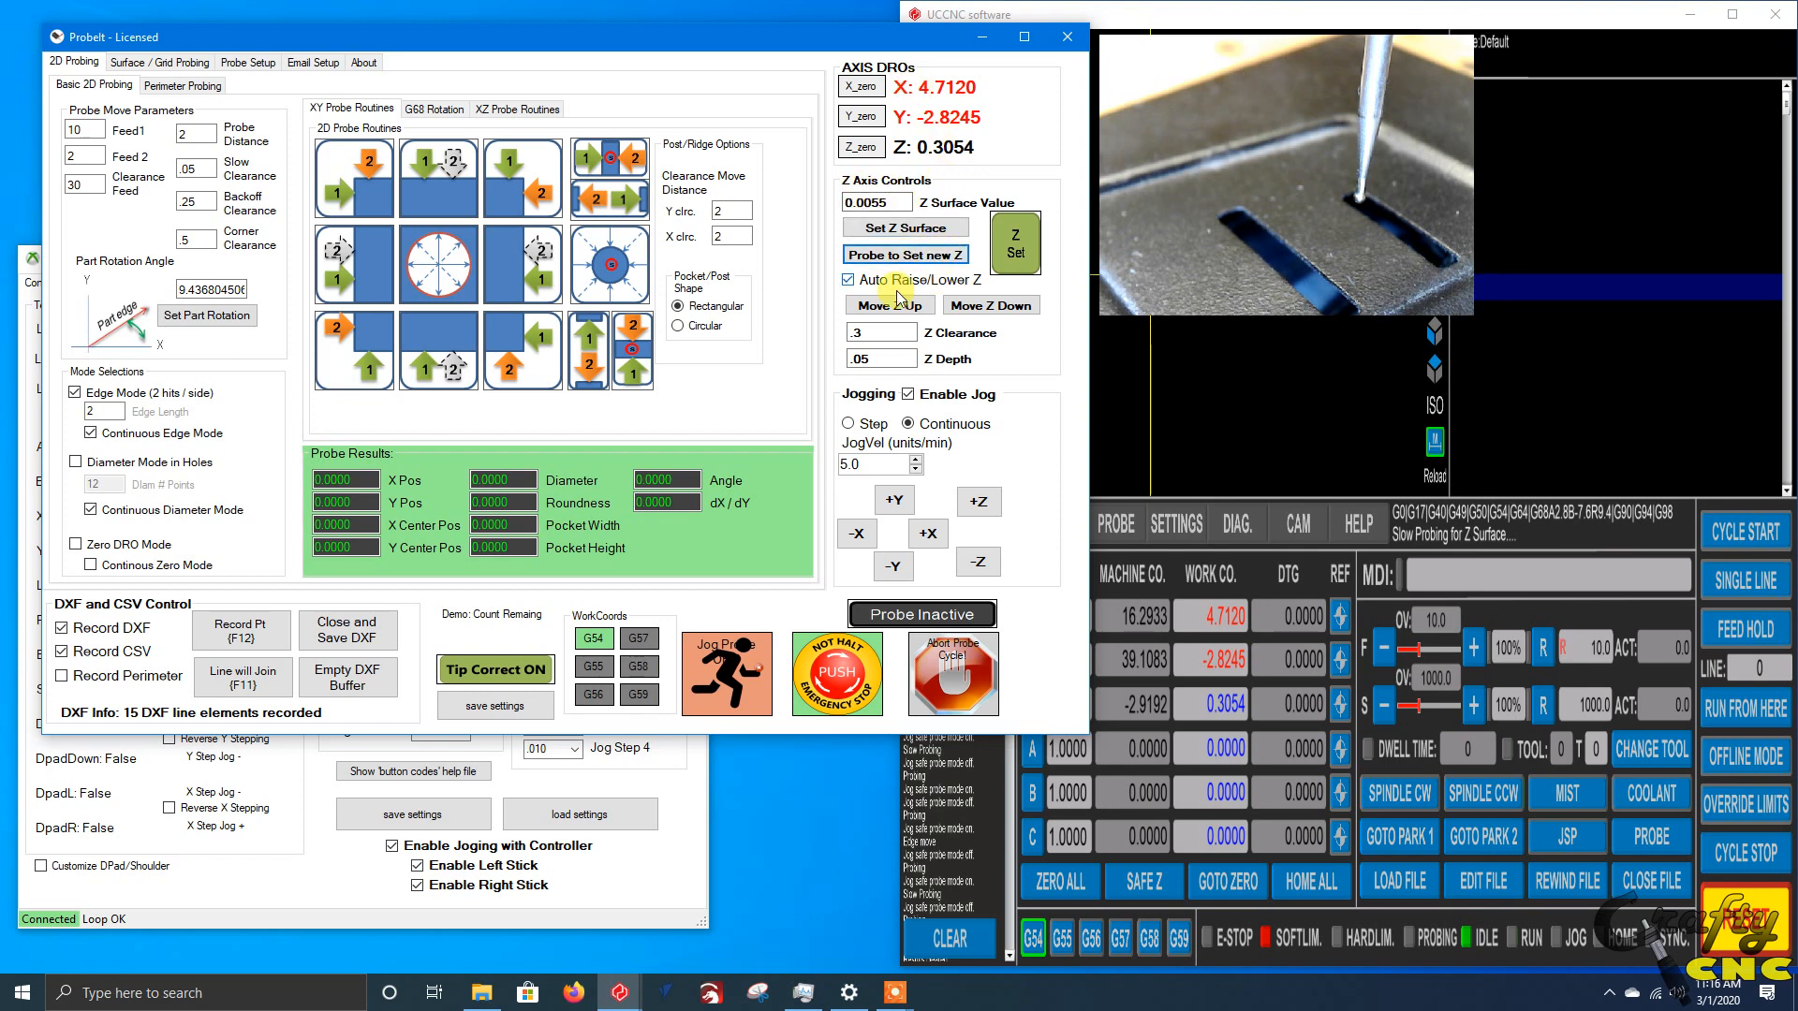
click(875, 355)
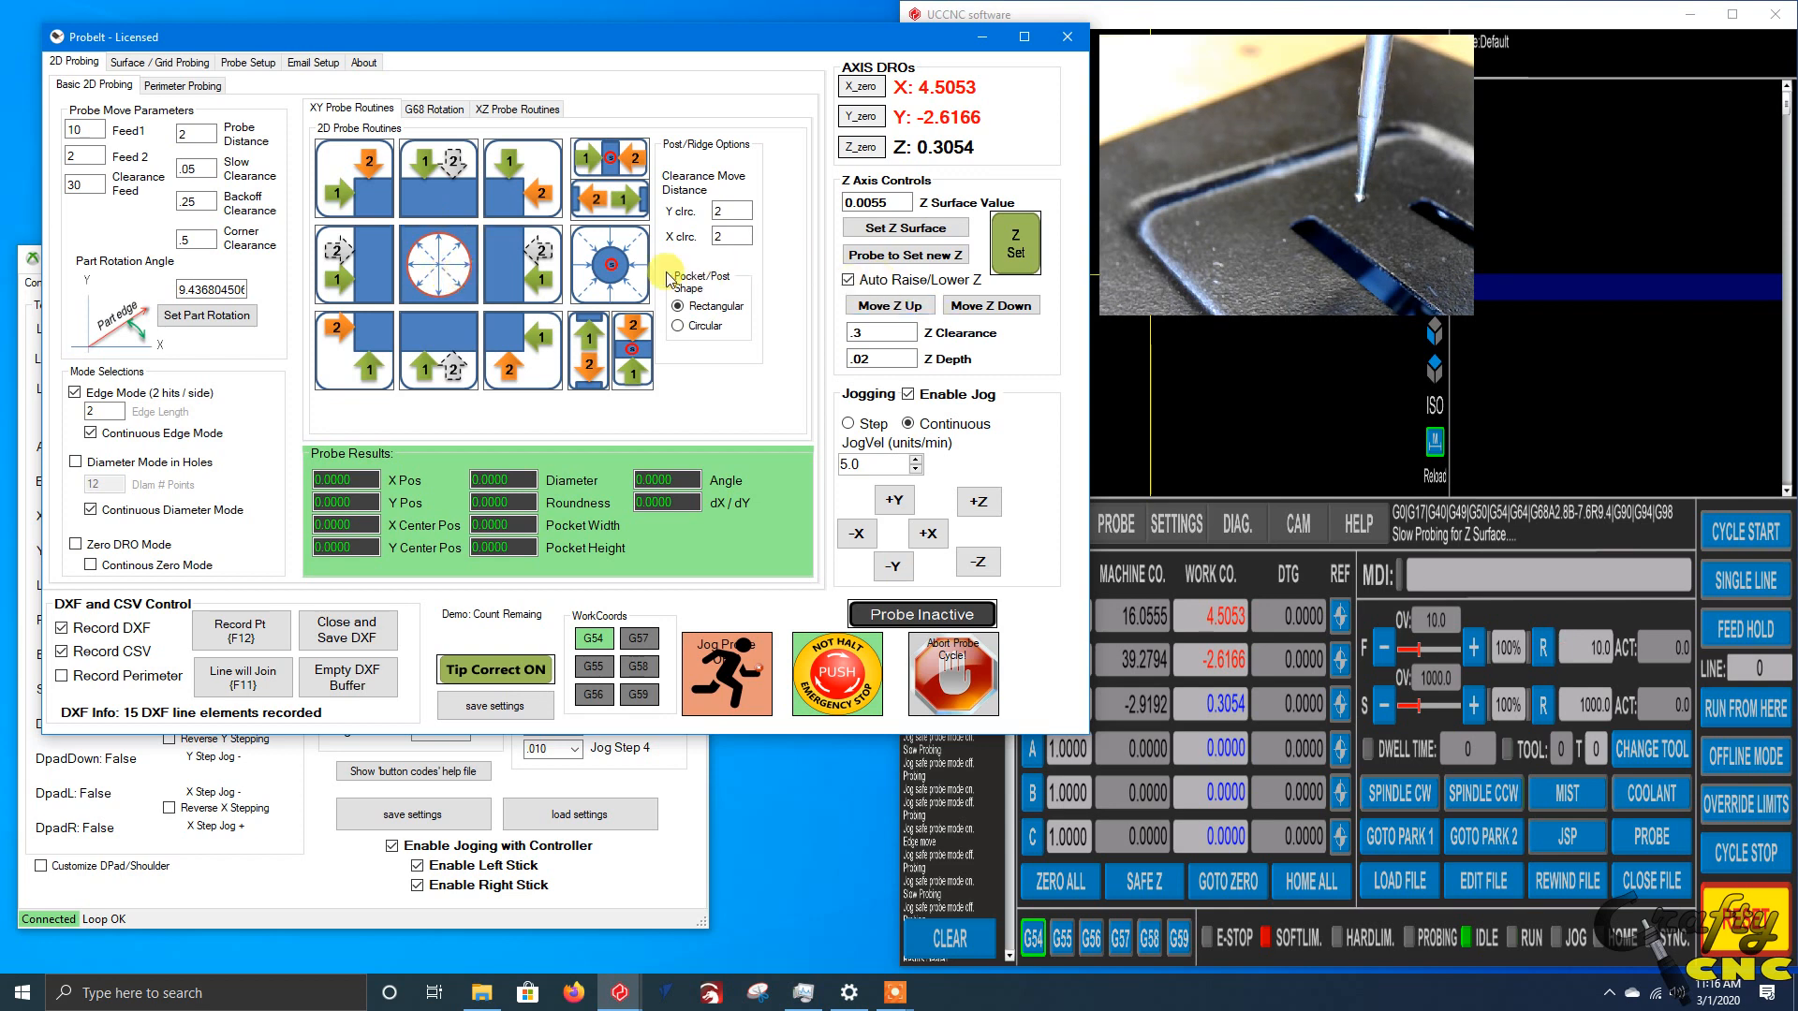
- Measure two neighbouring slots in the plate with the pocket center routine, repeating the probing of the second slot
click(447, 276)
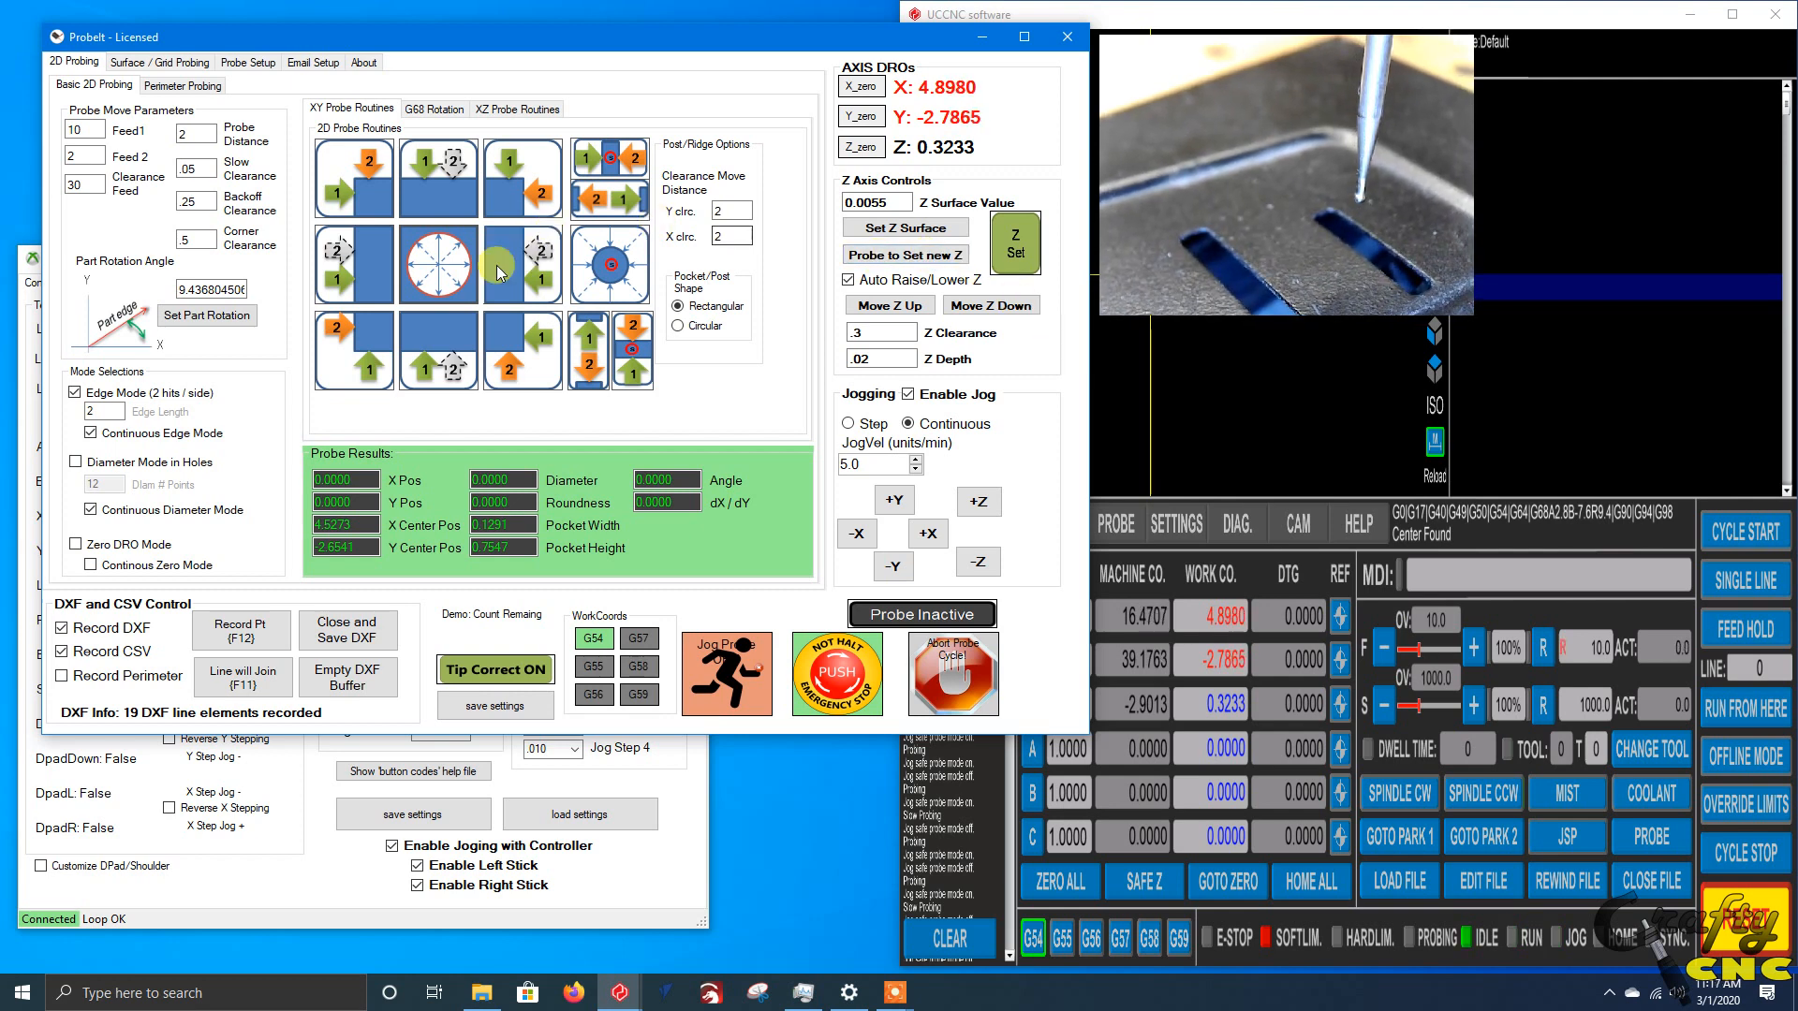
click(439, 269)
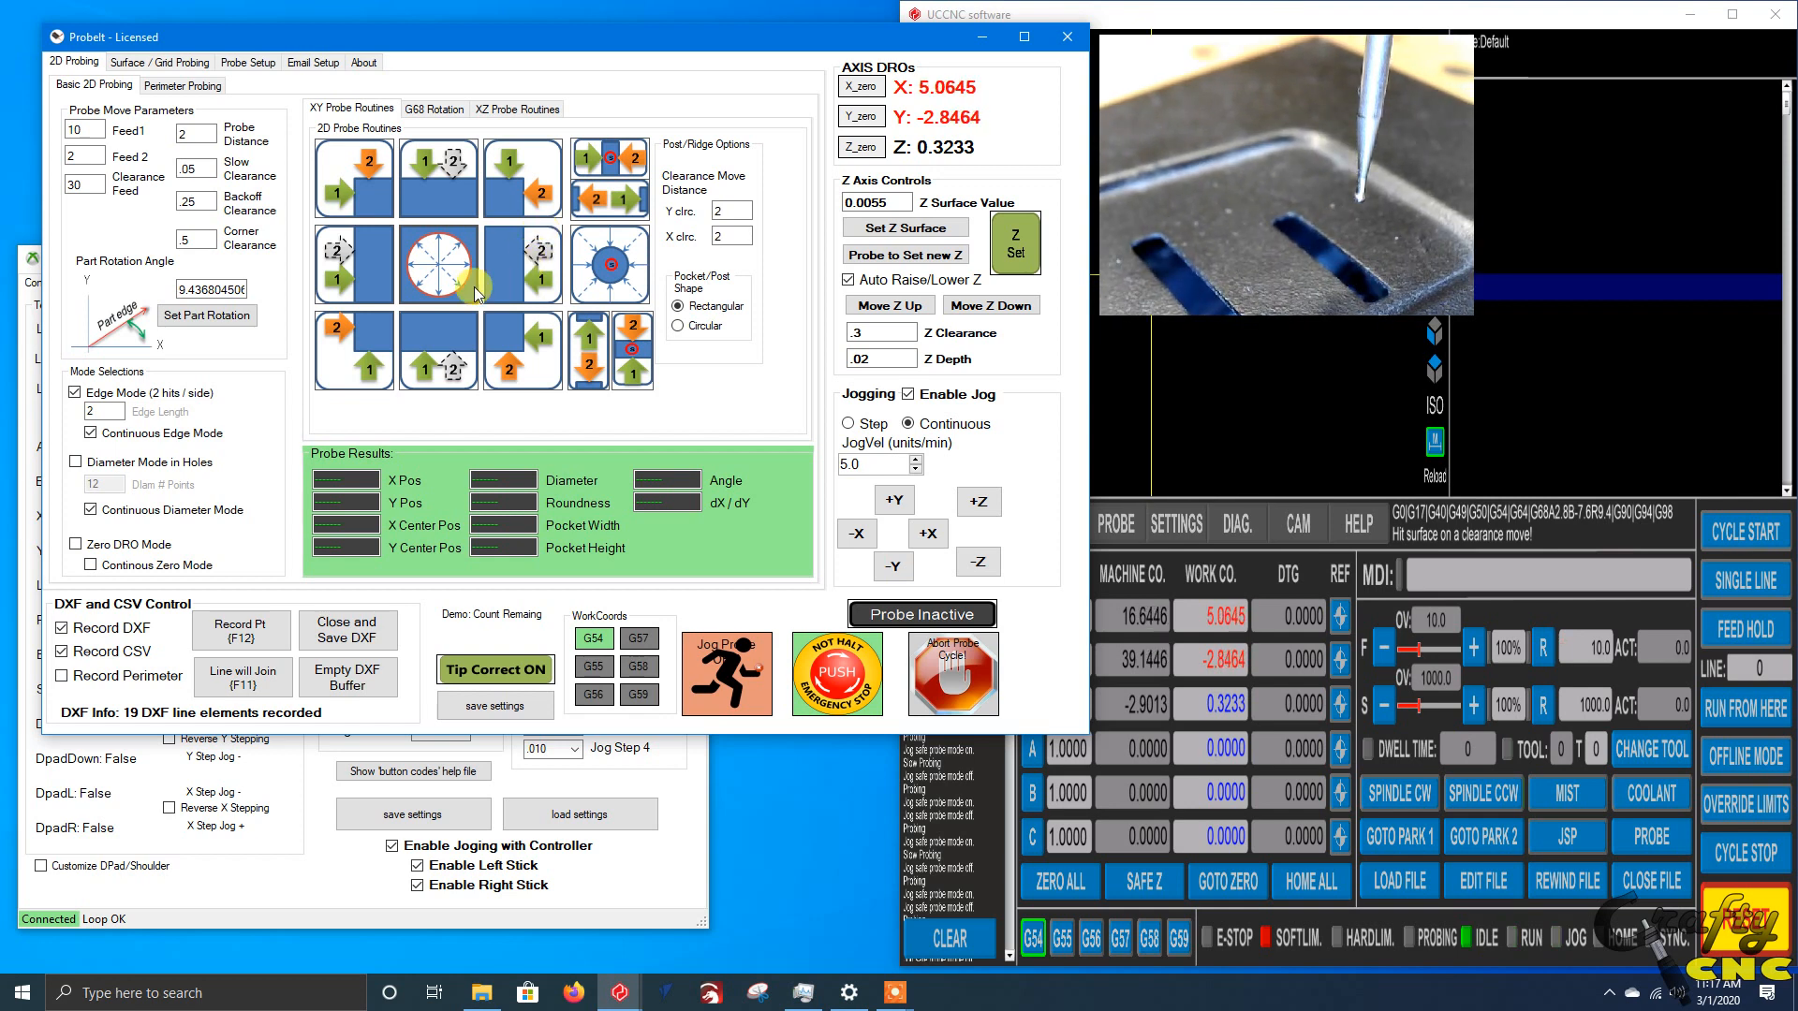
click(442, 276)
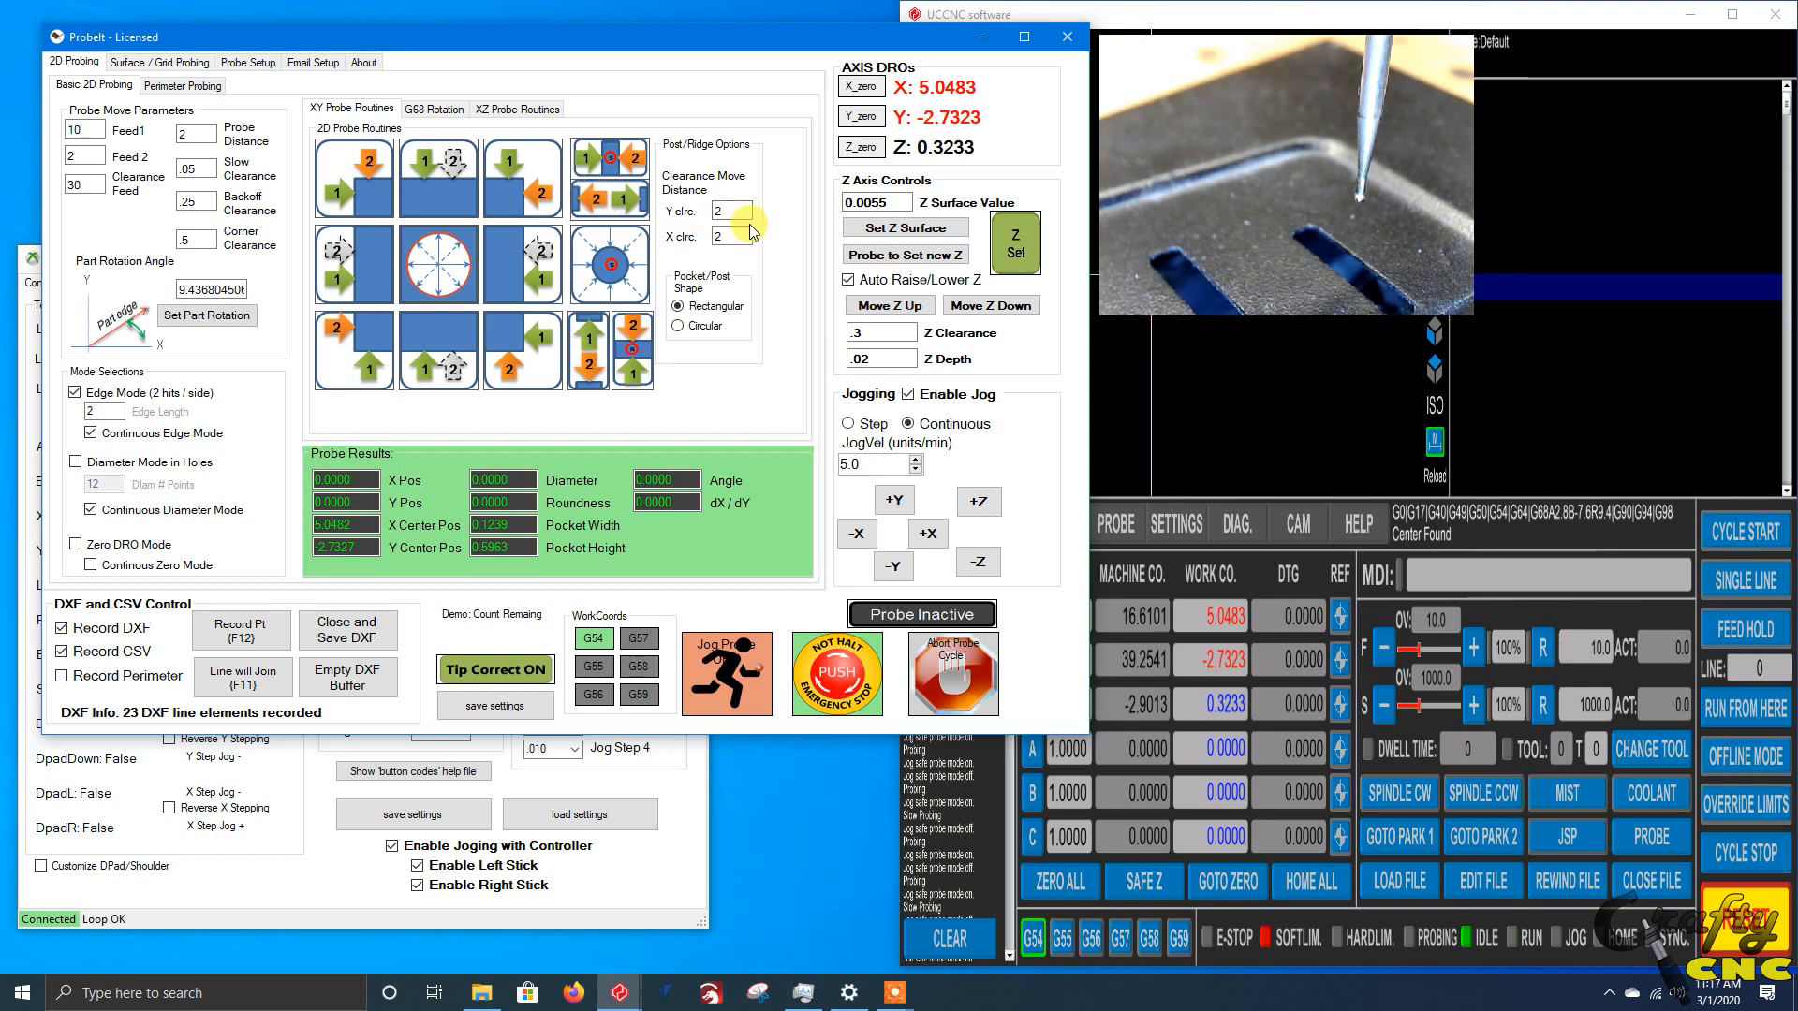
- Close the DXF recording and save it as demo t.dxf in the ProbeIt output folder
click(343, 634)
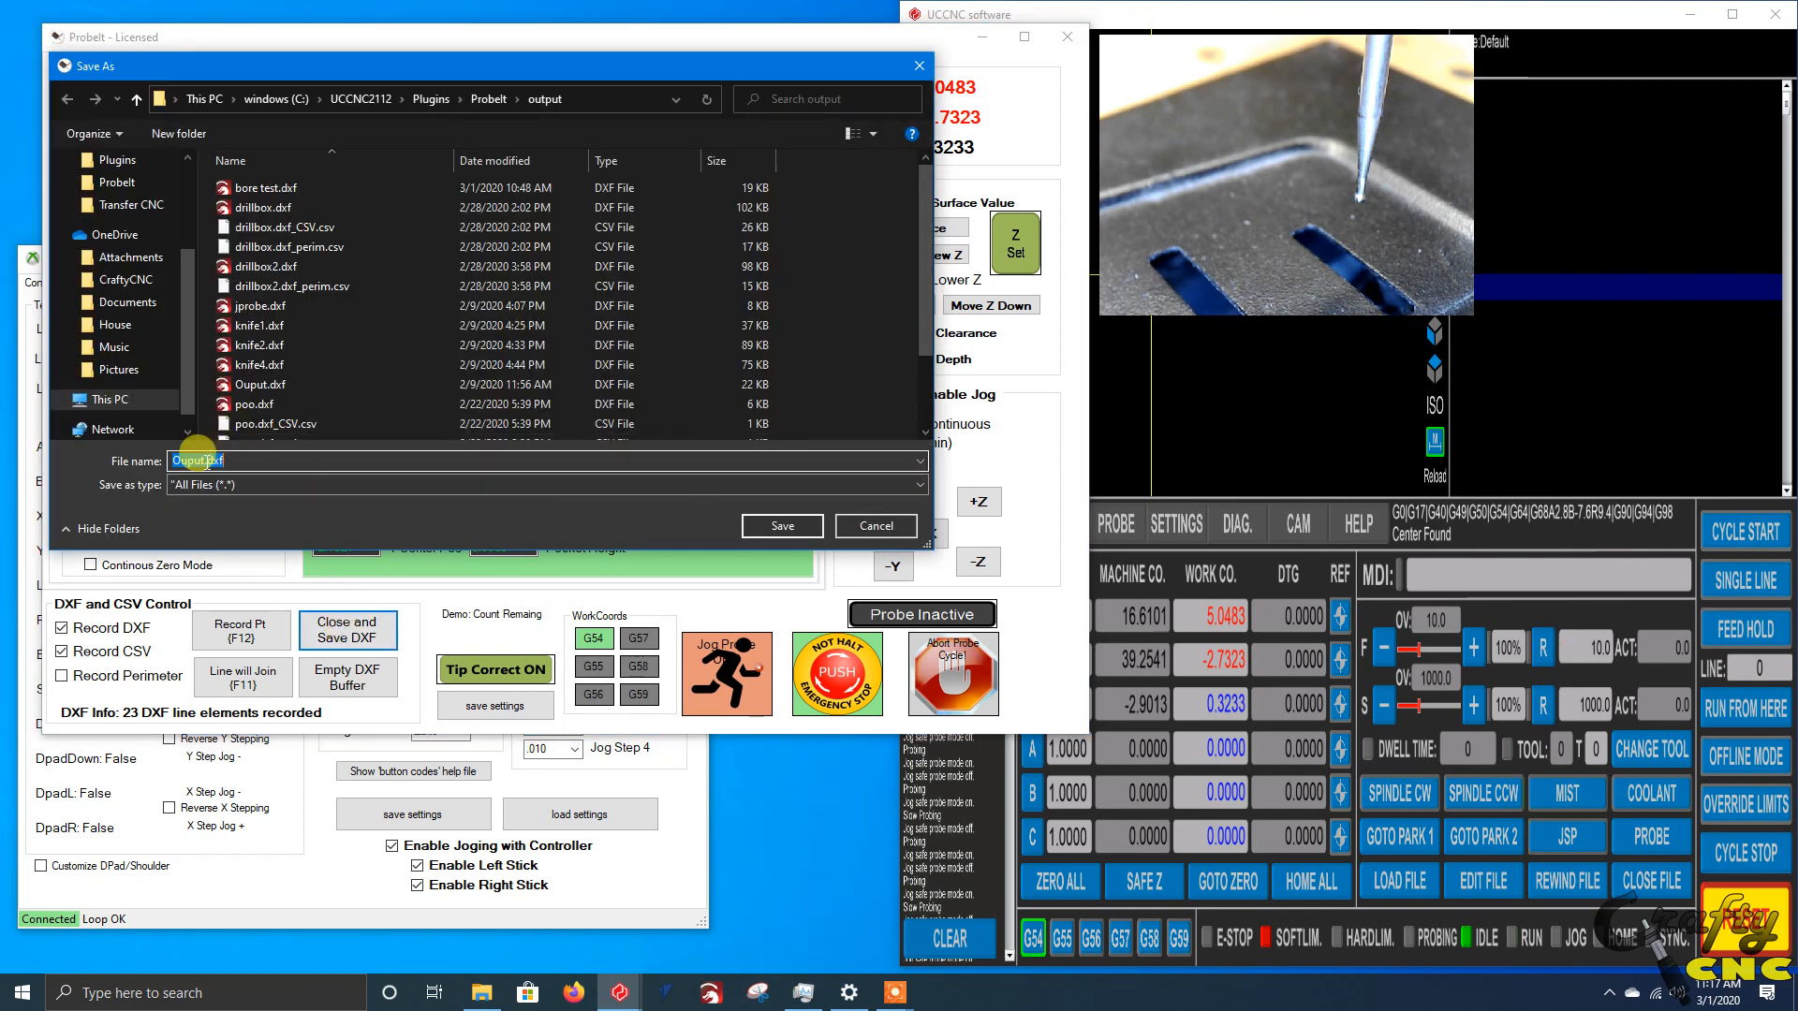
key(BackSpace)
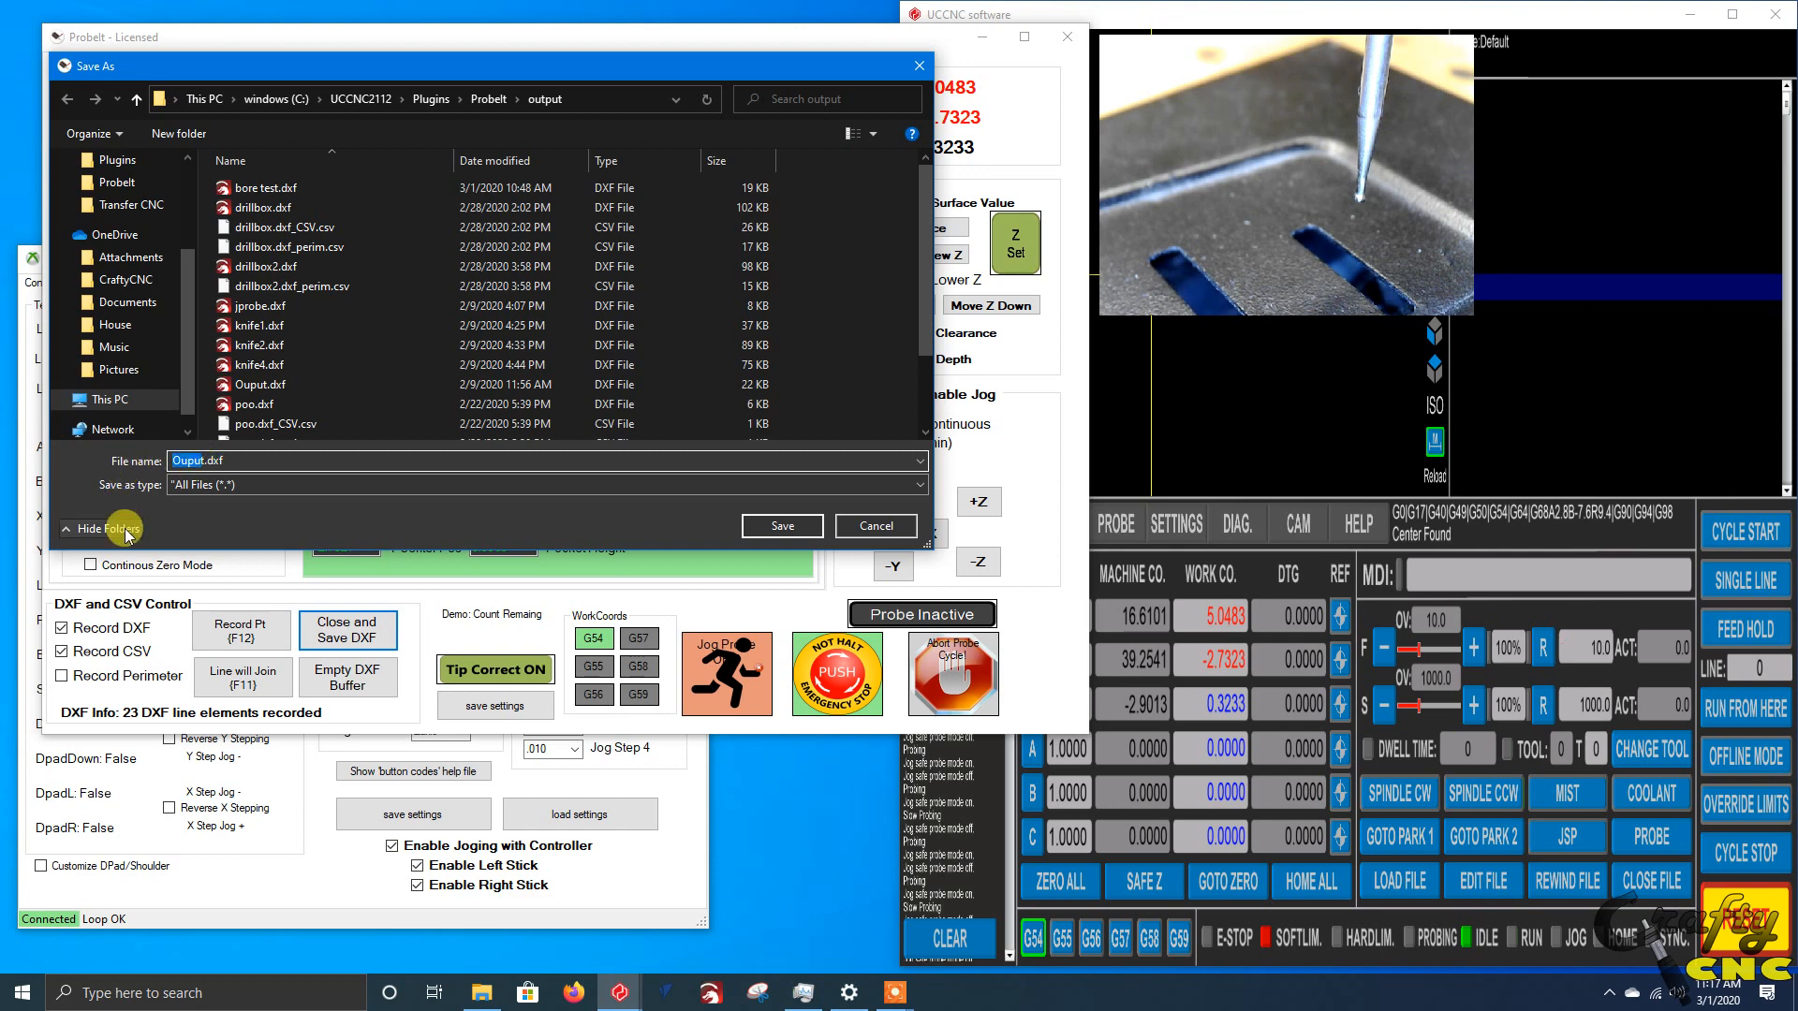
text(demo slot)
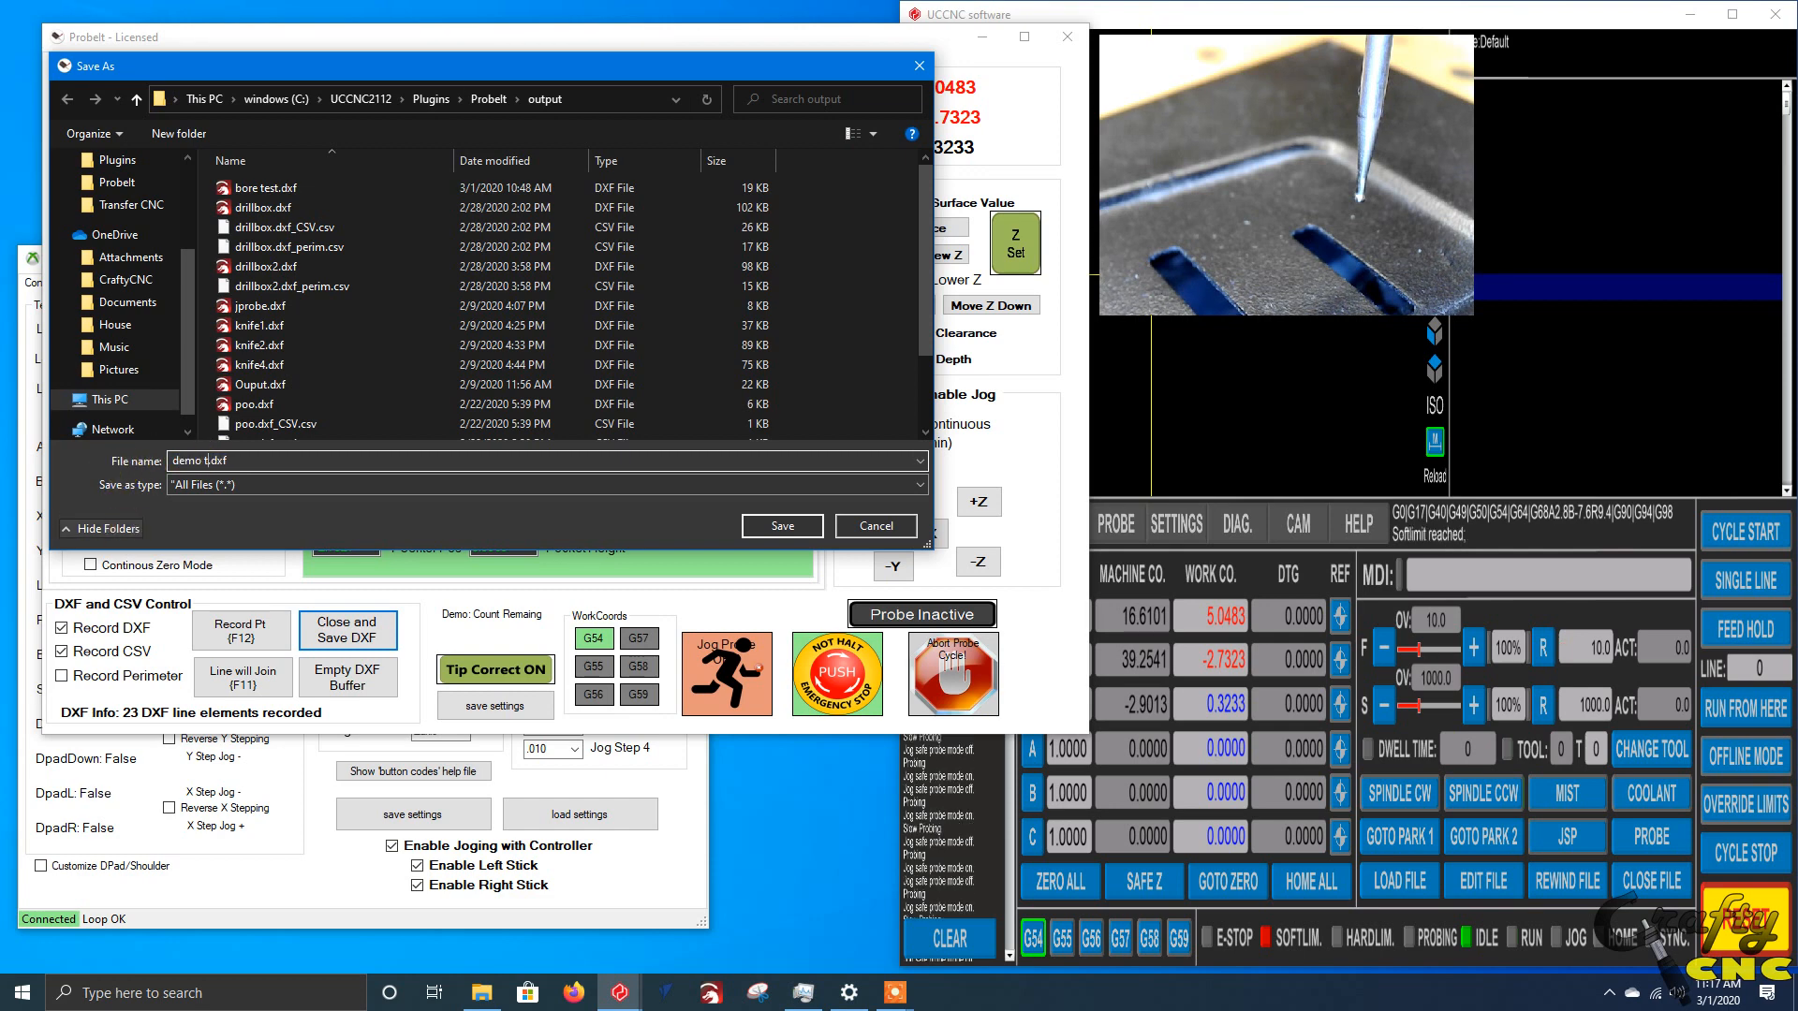
key(Return)
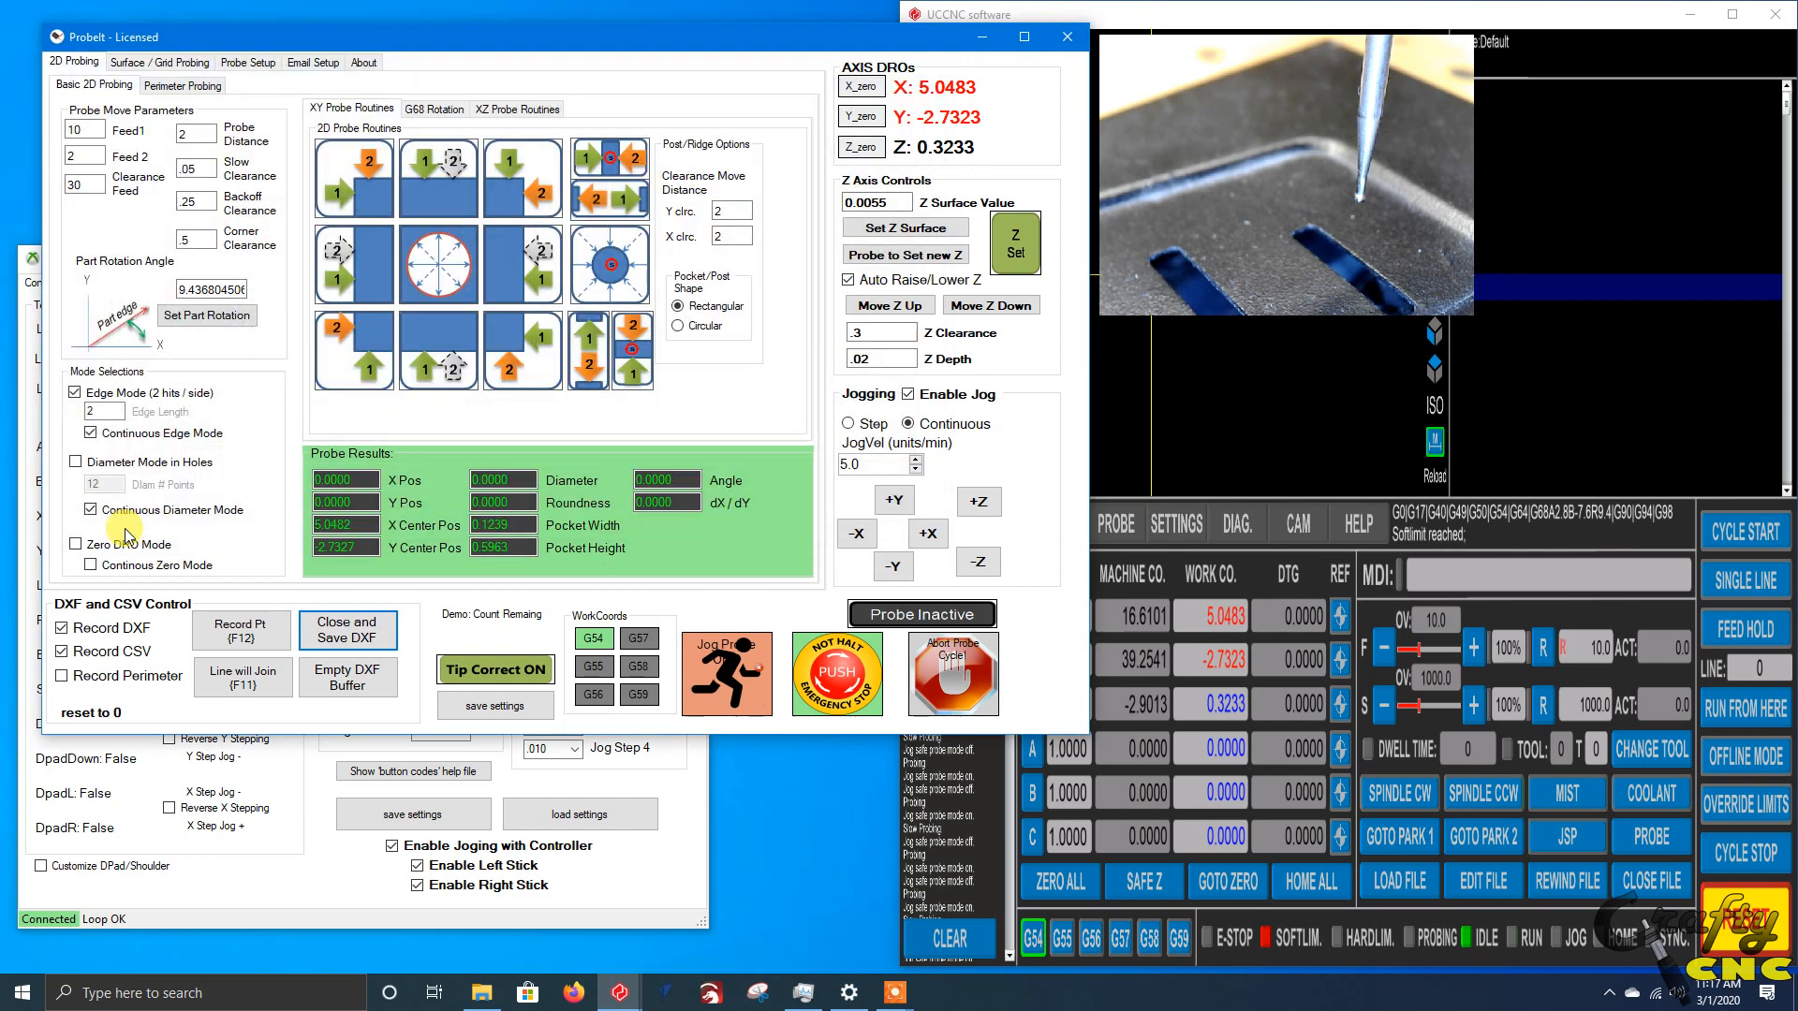
- Minimize the ProbeIt, XBOX Control and UCCNC windows and bring up File Explorer on the cleared desktop
click(983, 36)
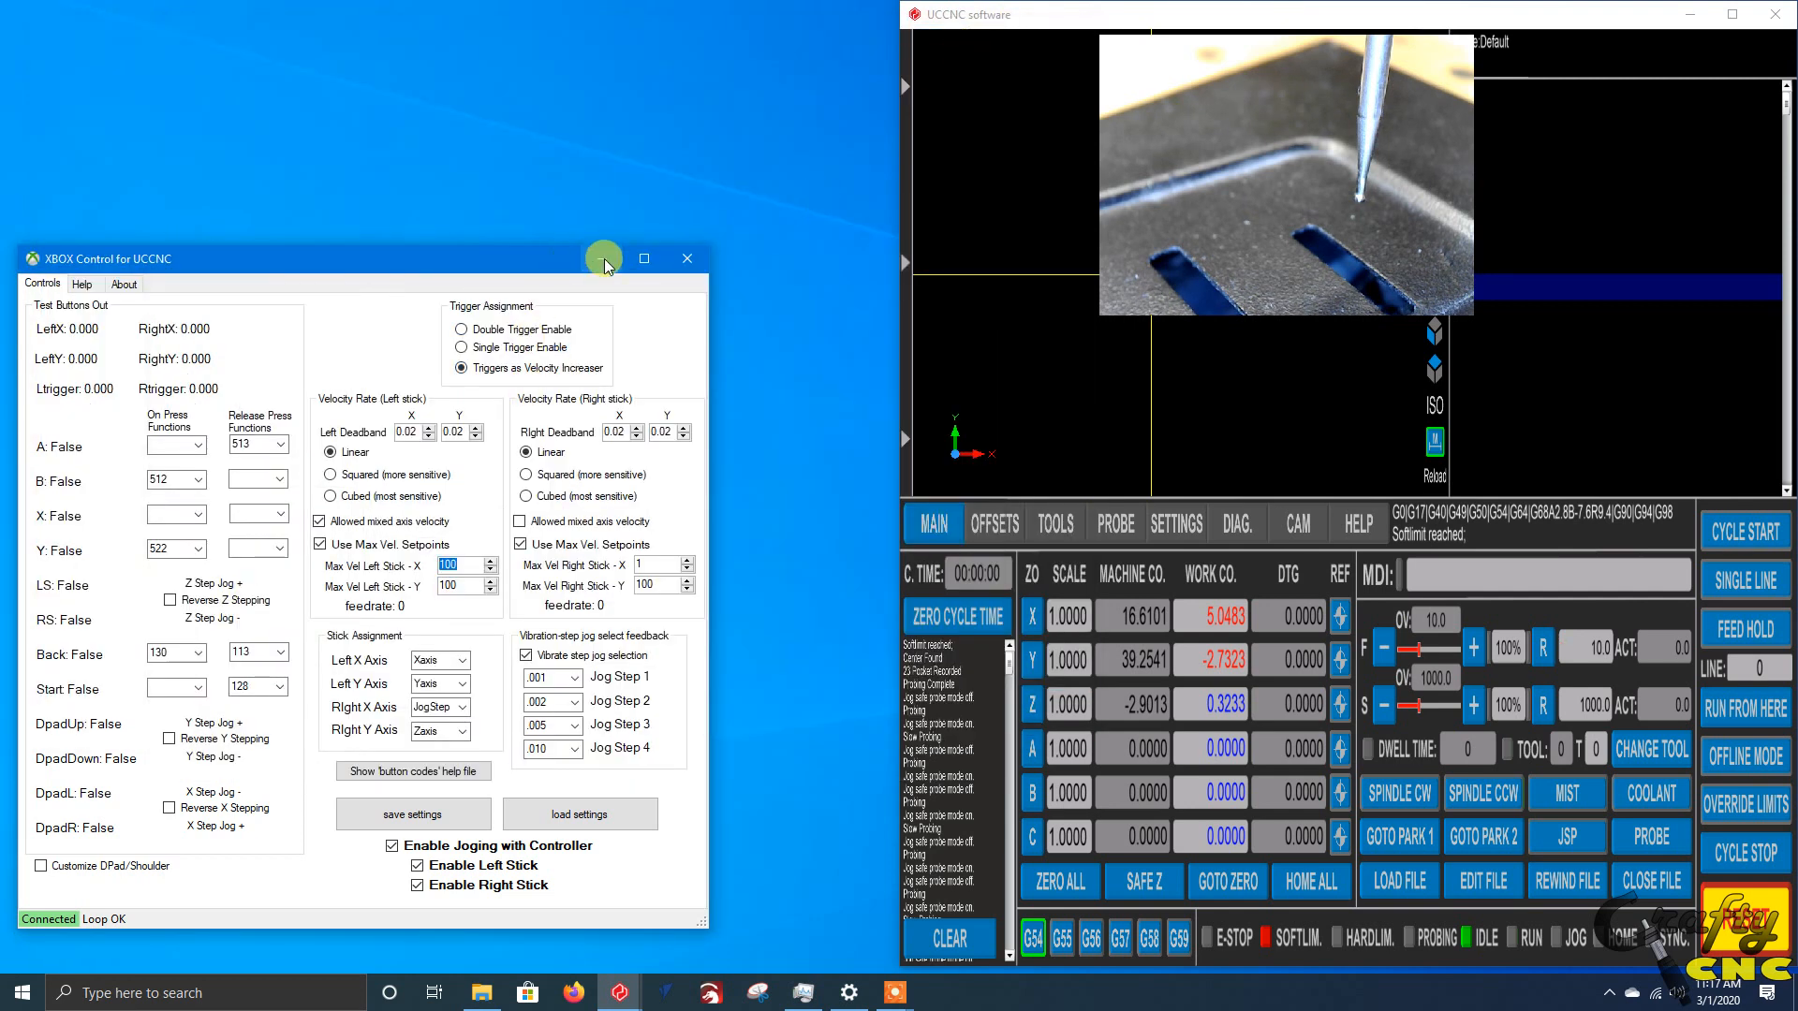
click(604, 259)
click(468, 997)
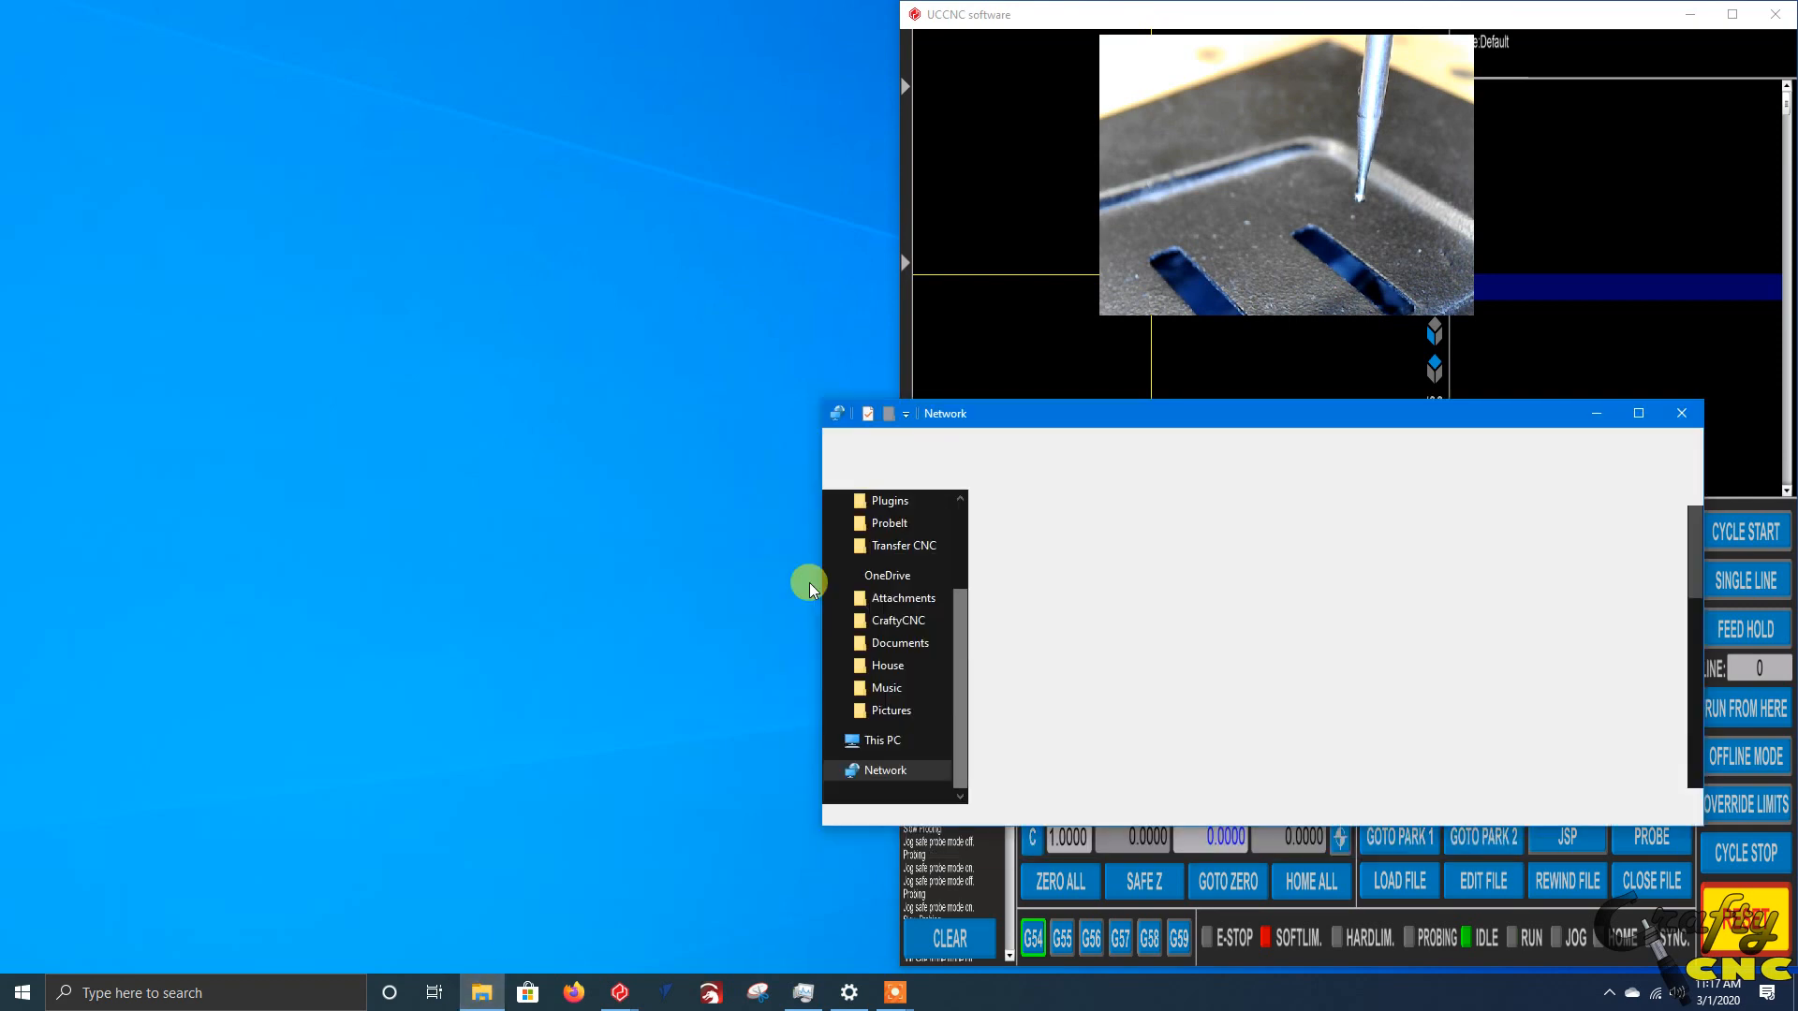
drag(1147, 417, 497, 522)
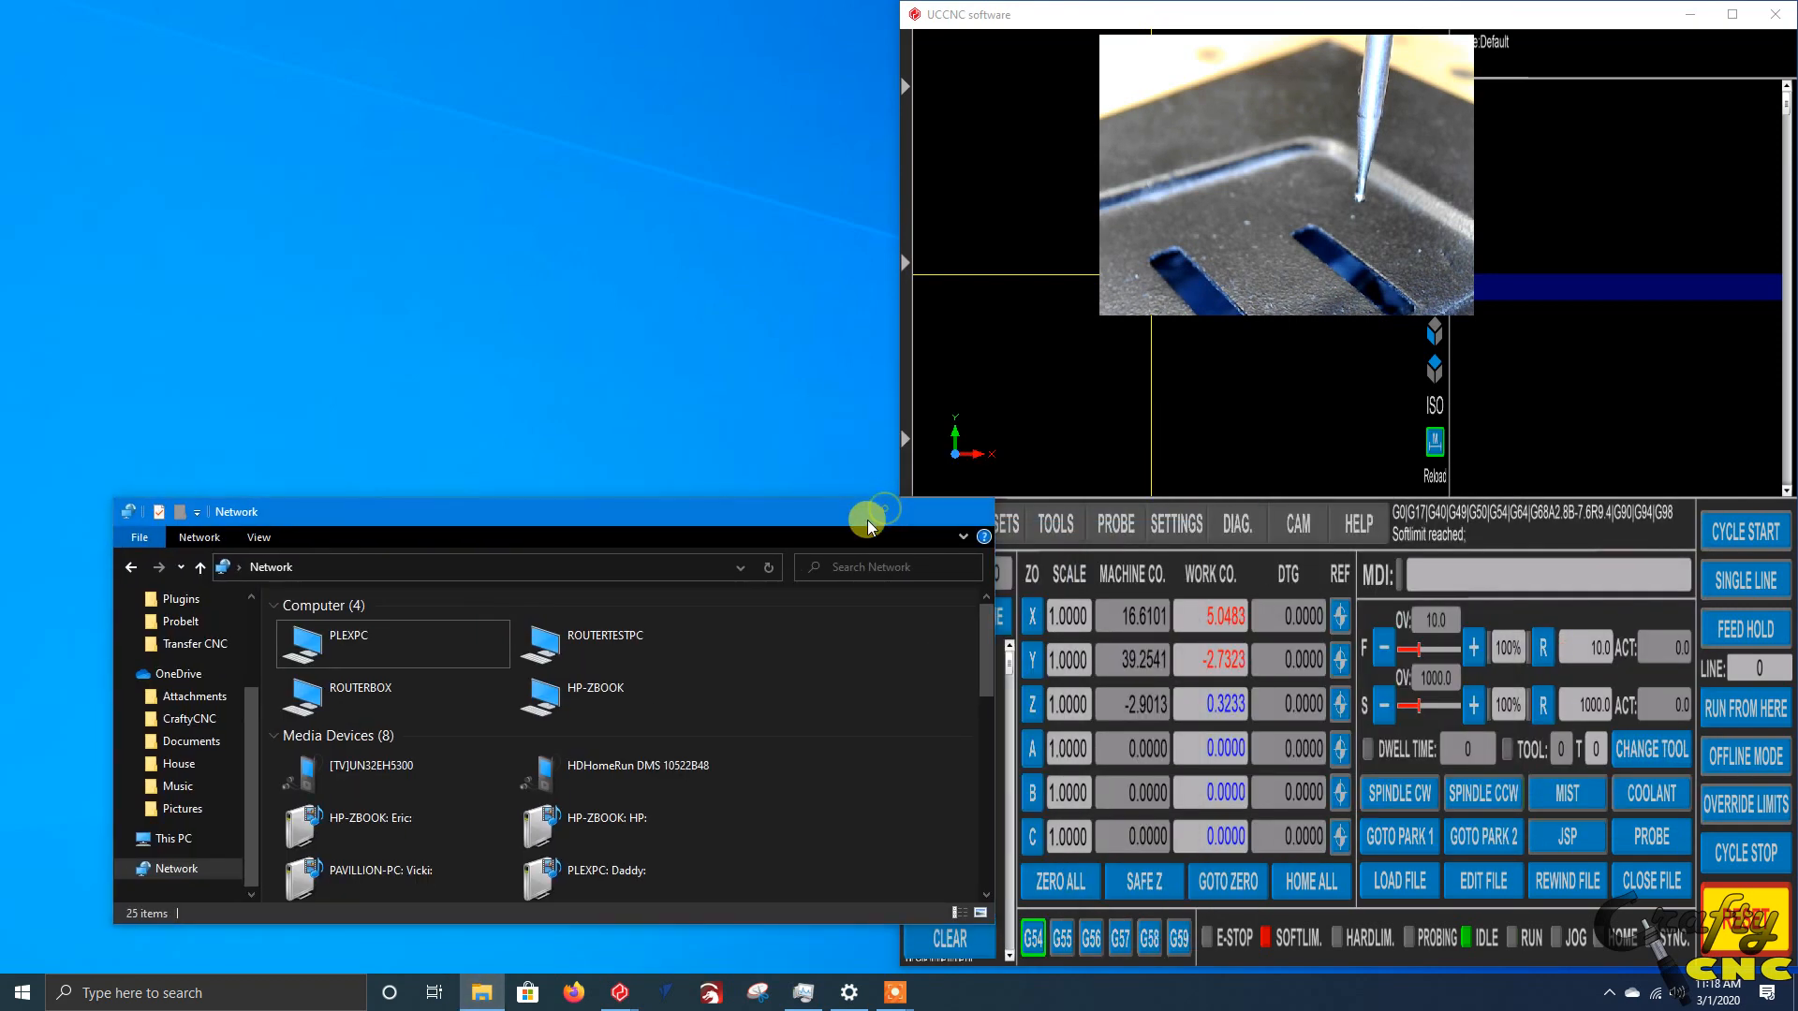
click(874, 513)
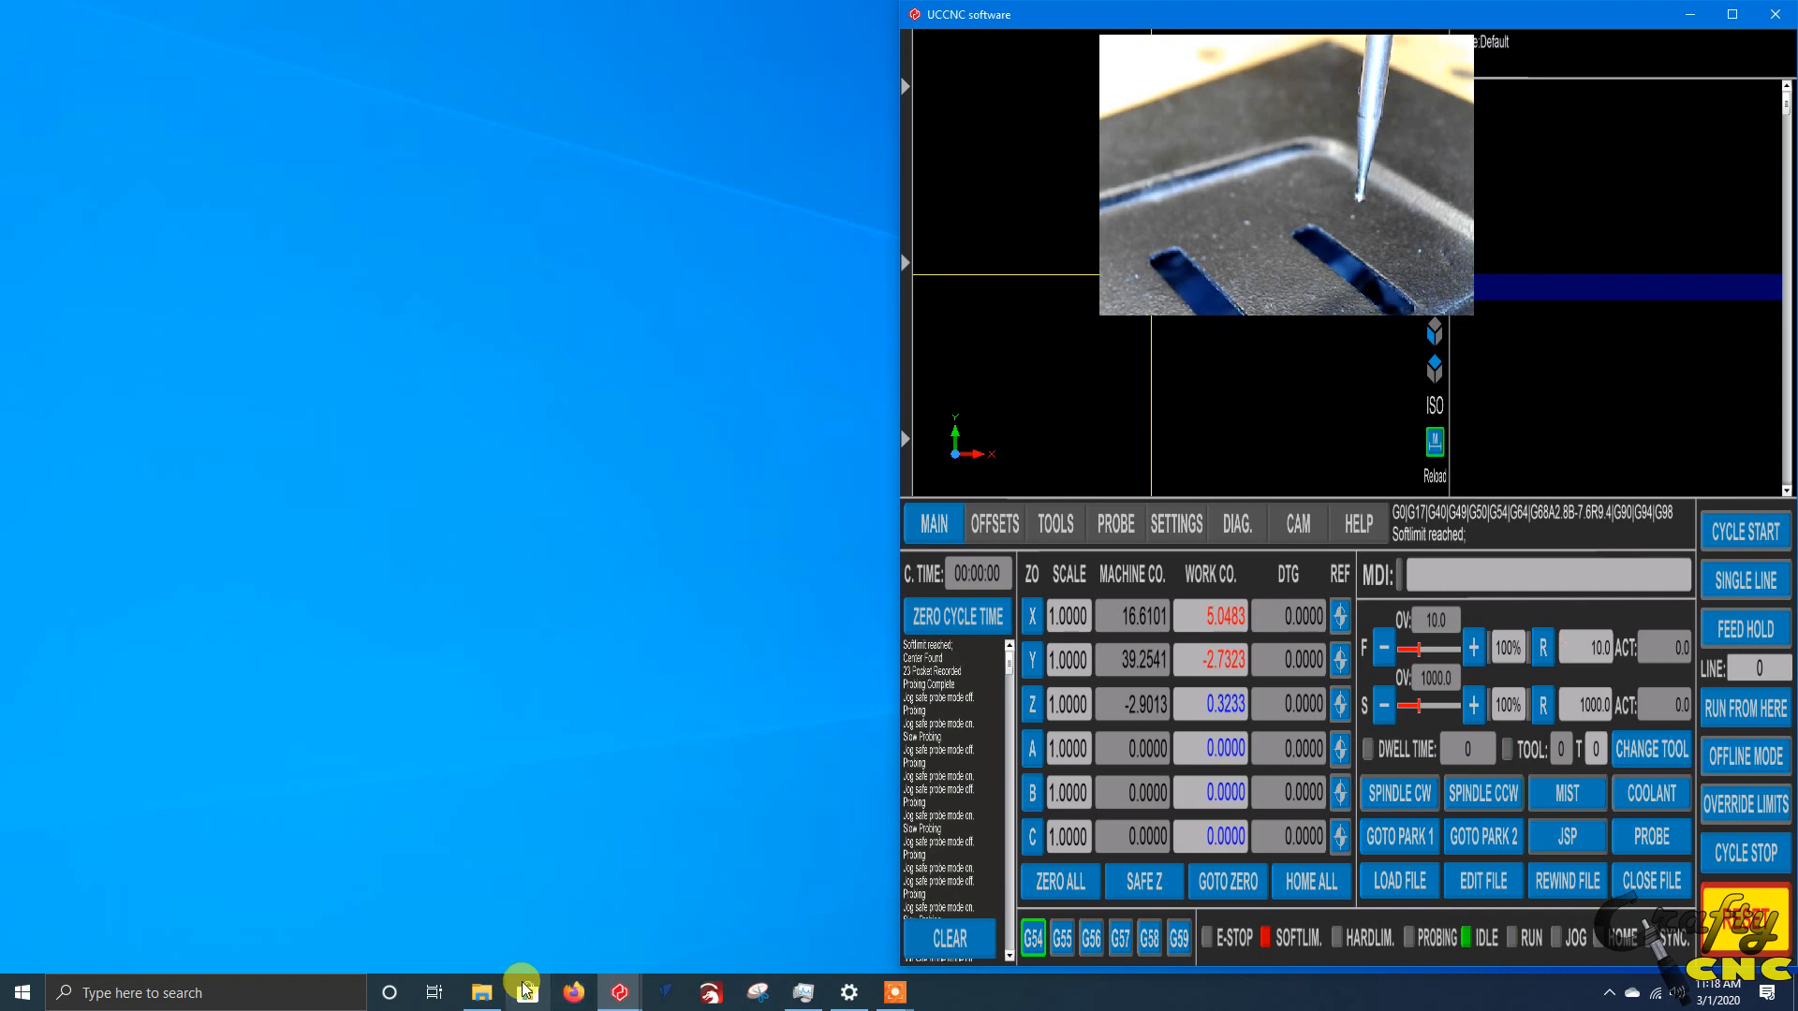
click(1696, 16)
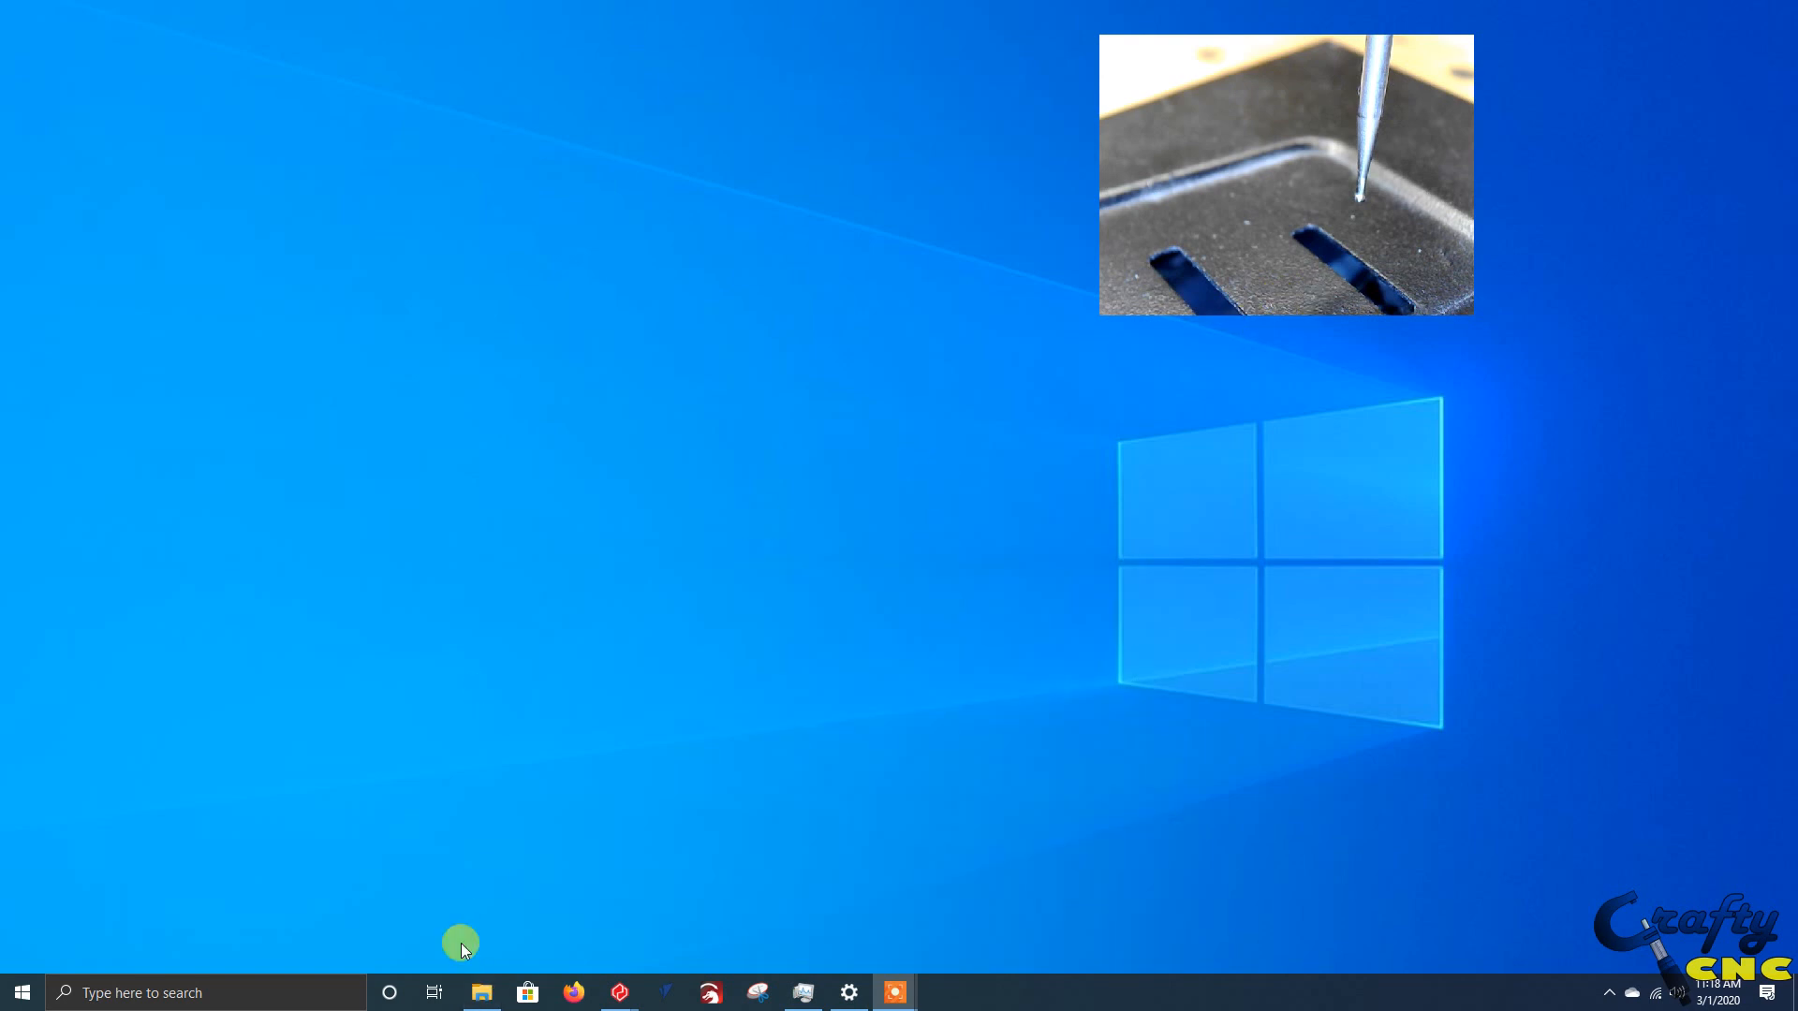
click(480, 991)
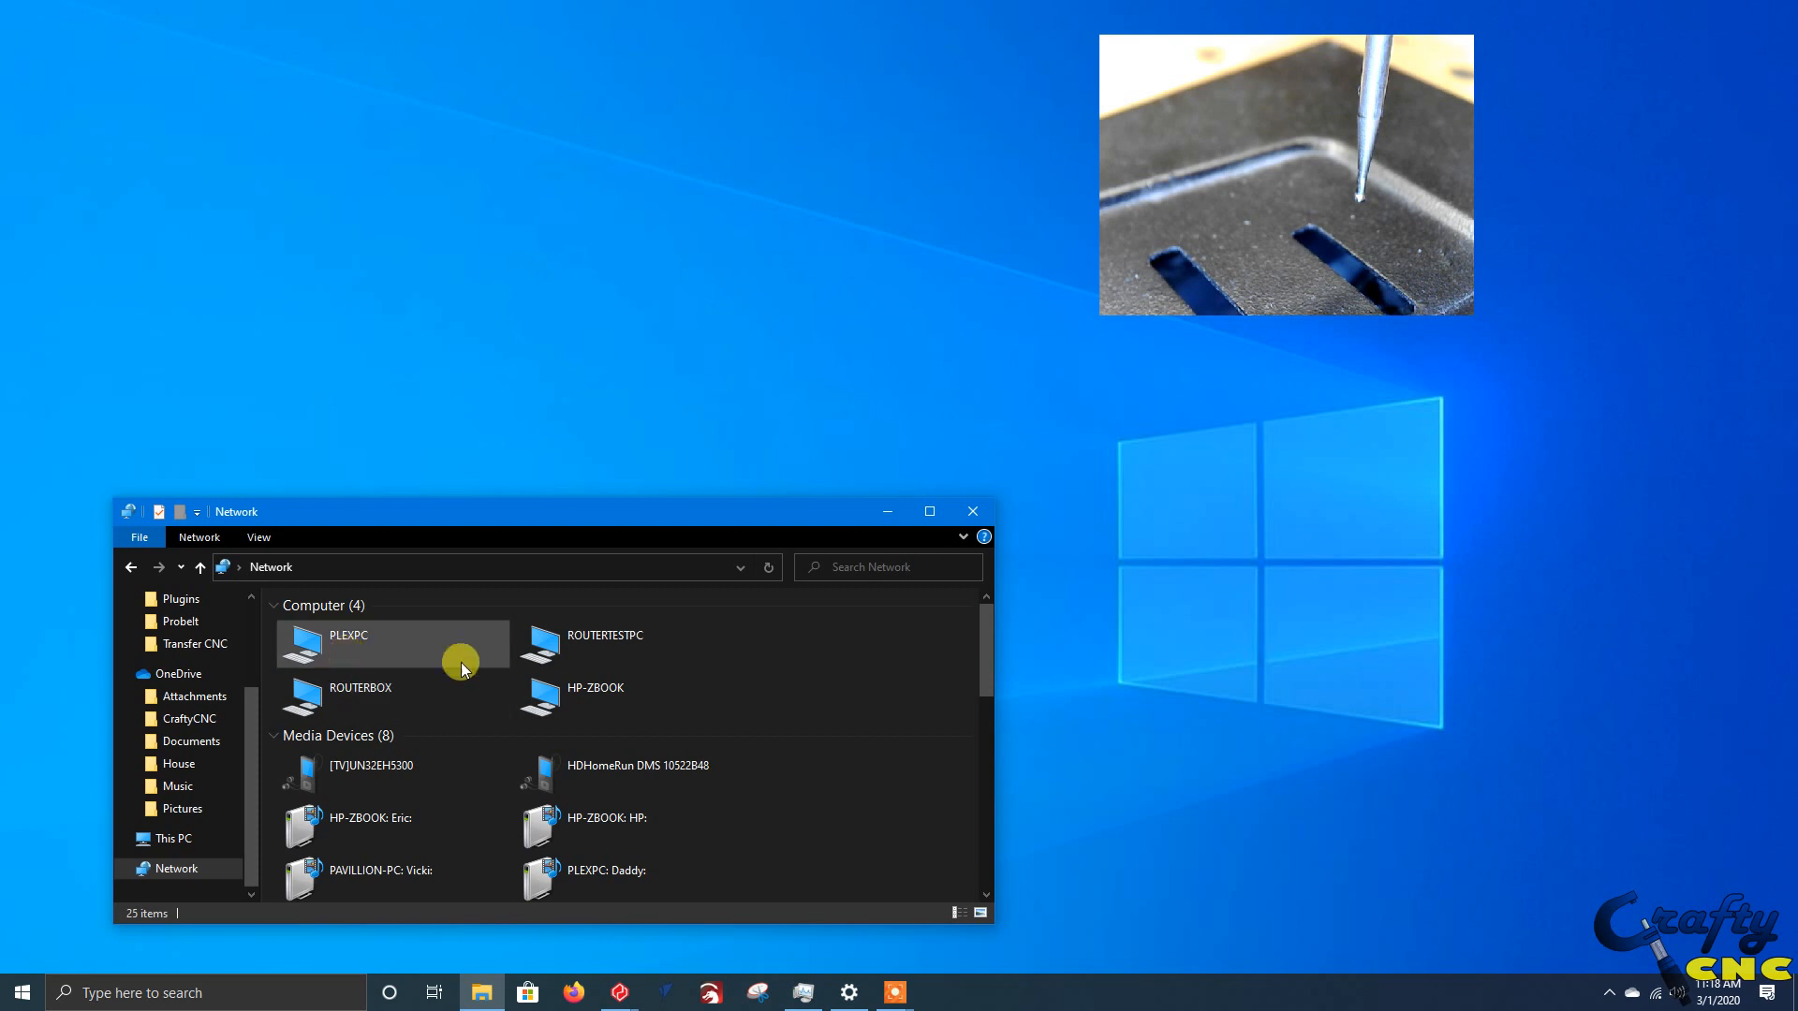
- Open the ROUTERTESTPC computer from the network locations to show its shared folders
scroll(571, 735, down, 2)
scroll(571, 734, down, 2)
click(318, 646)
click(596, 644)
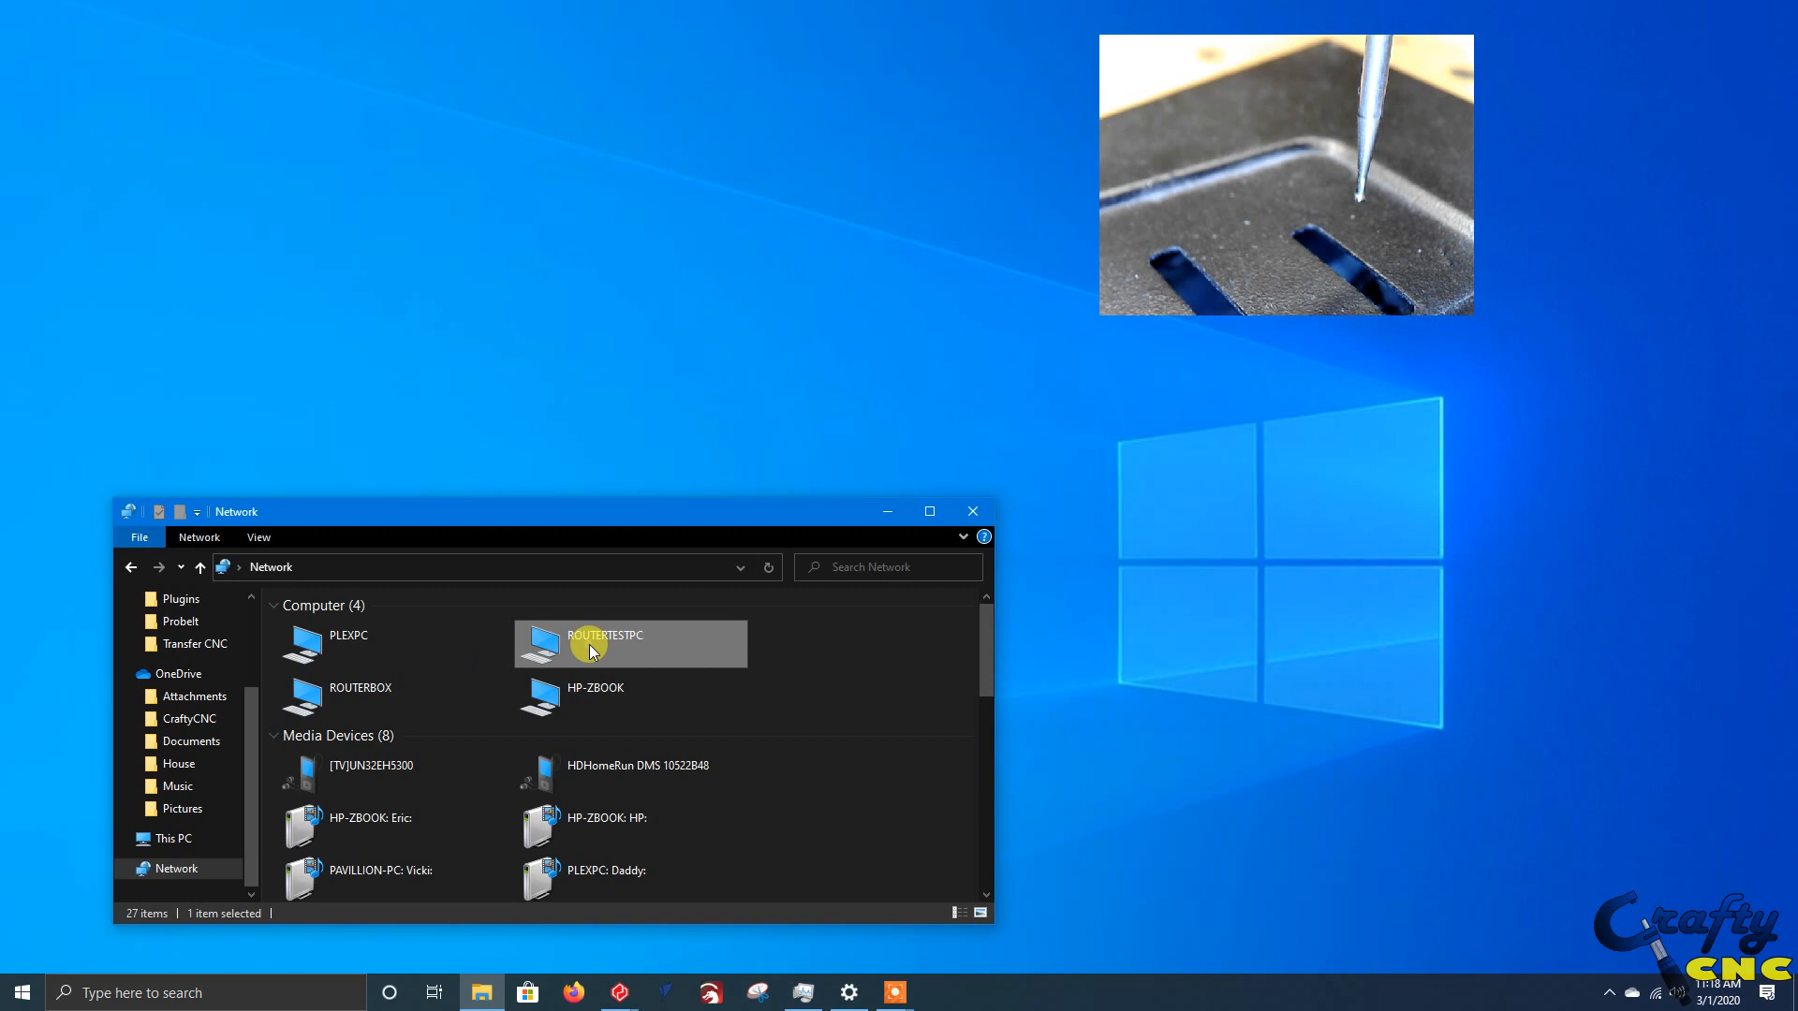
double_click(590, 645)
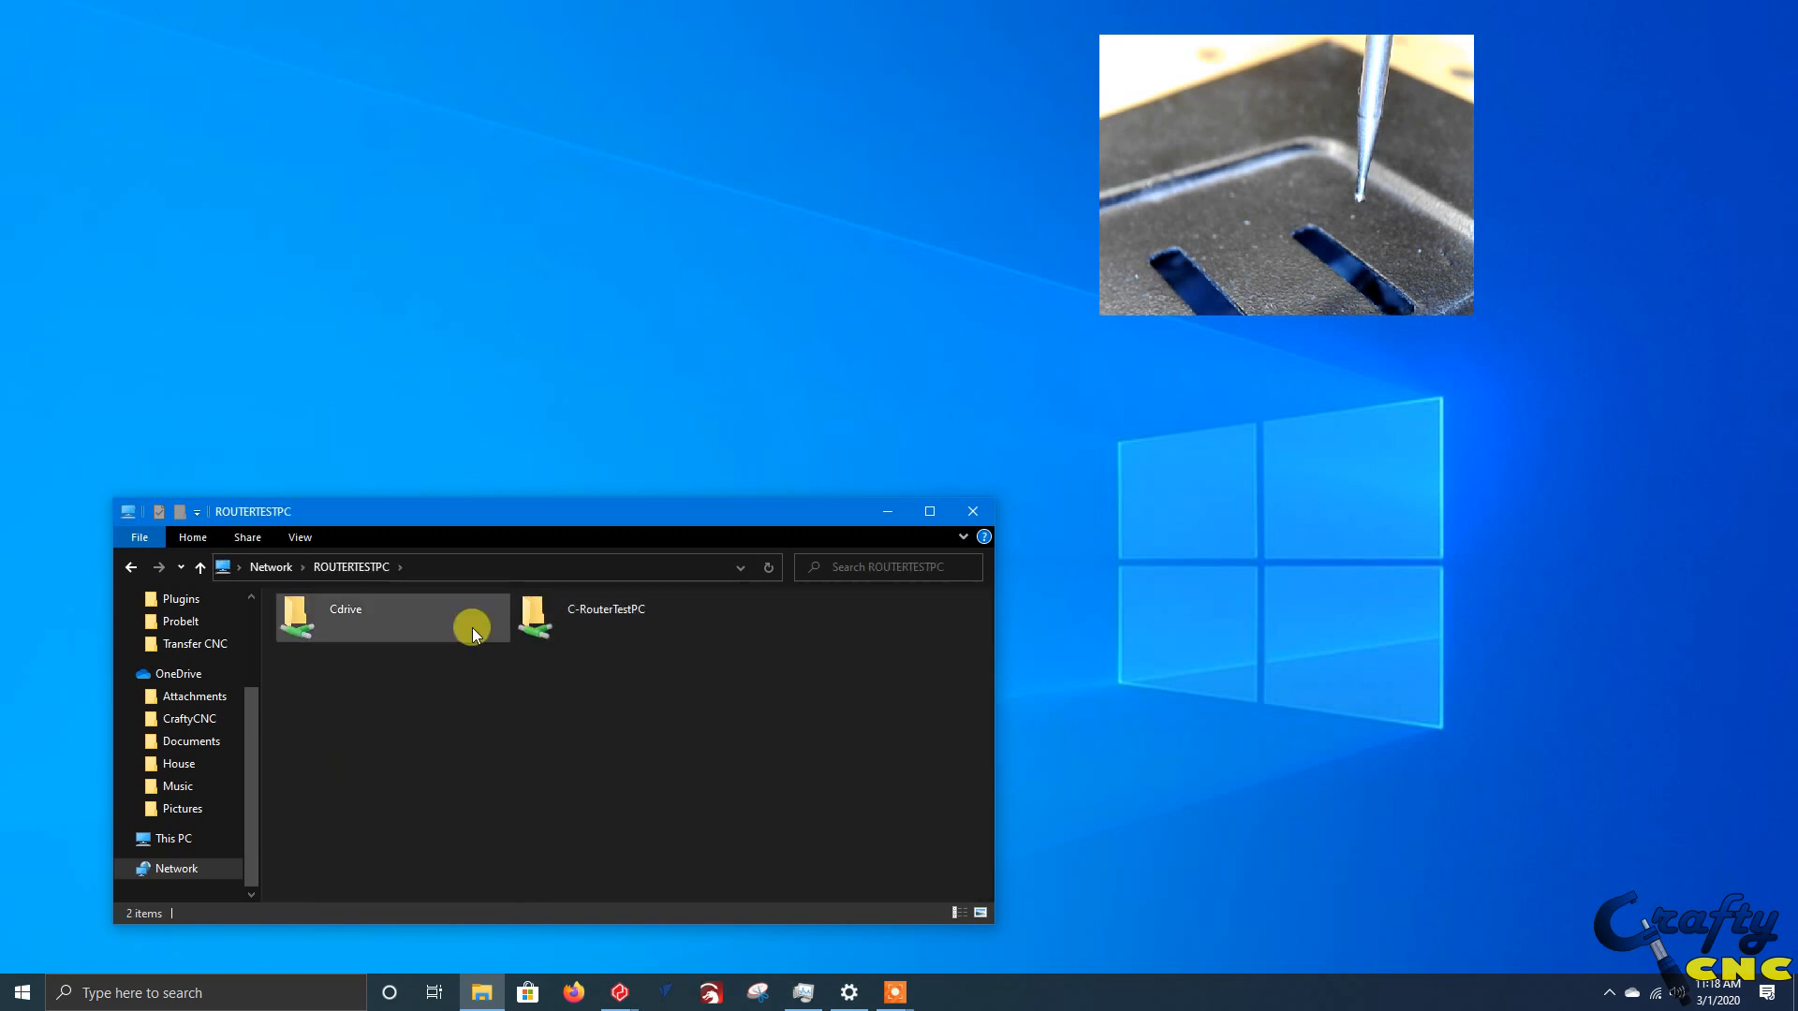
- Open the ProbeIt output folder under C-RouterTestPC, UCCNC2112, Plugins on the network computer
double_click(530, 616)
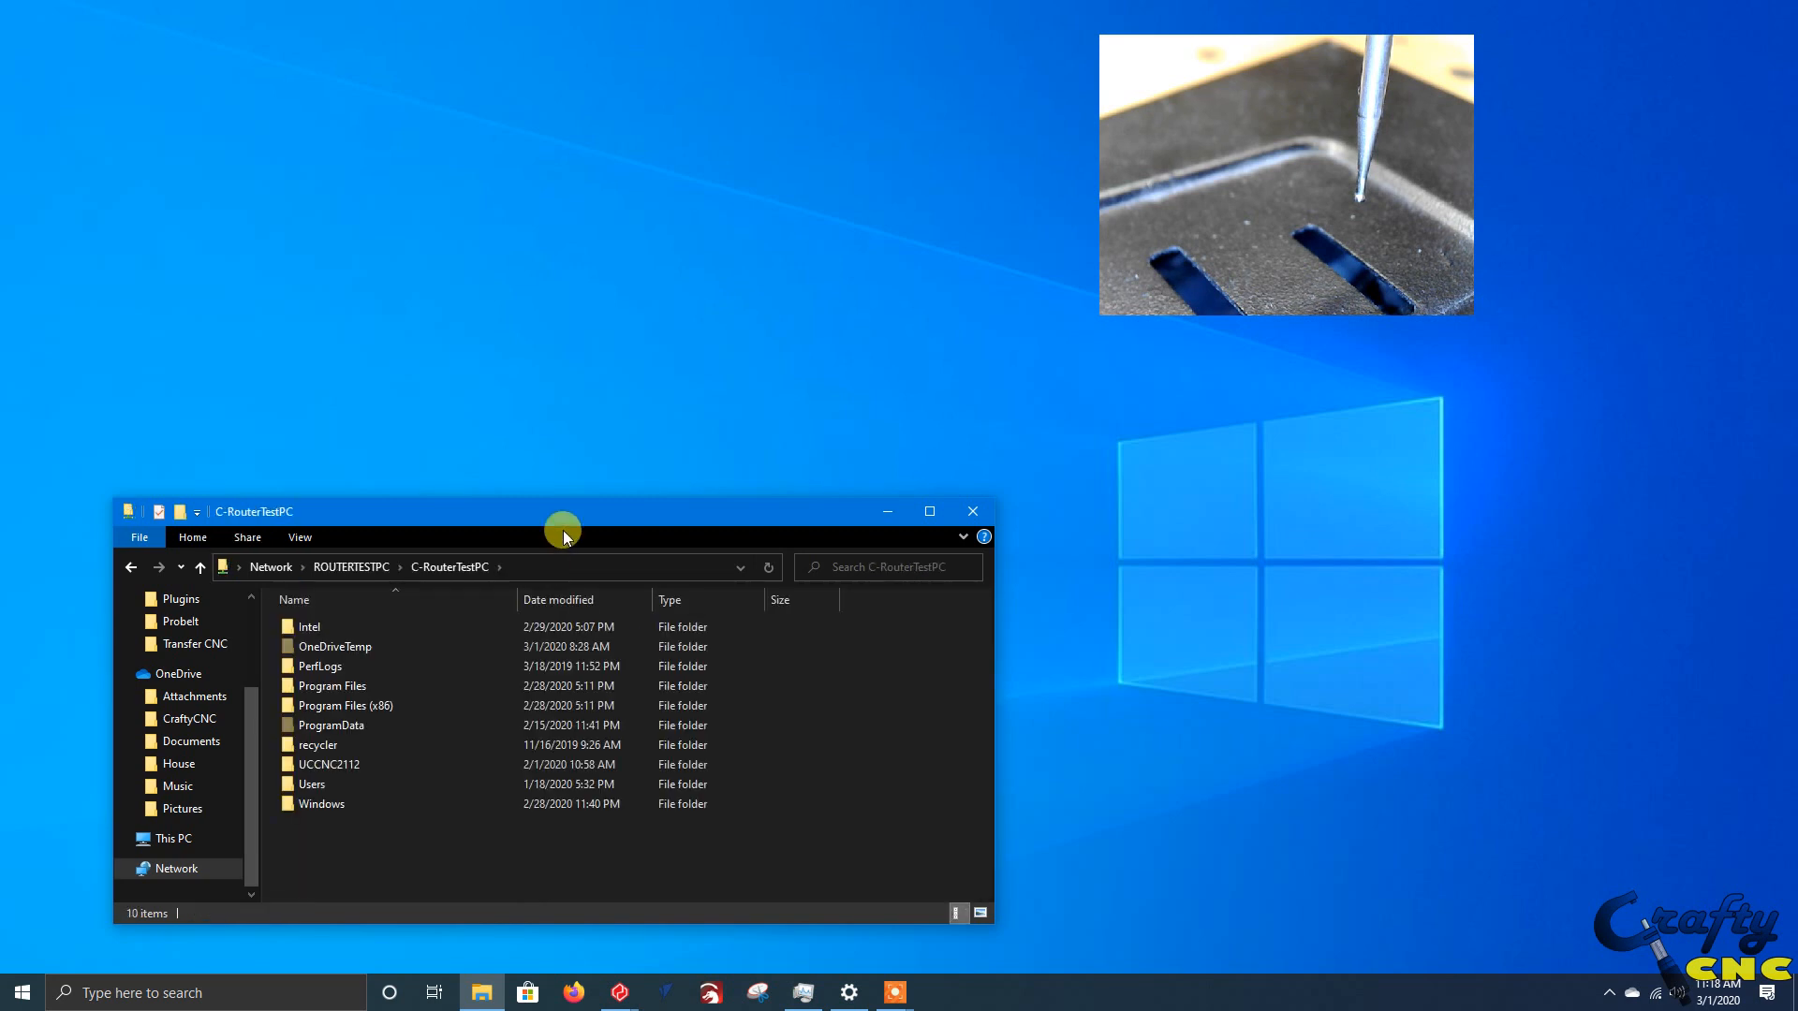
click(308, 764)
double_click(306, 762)
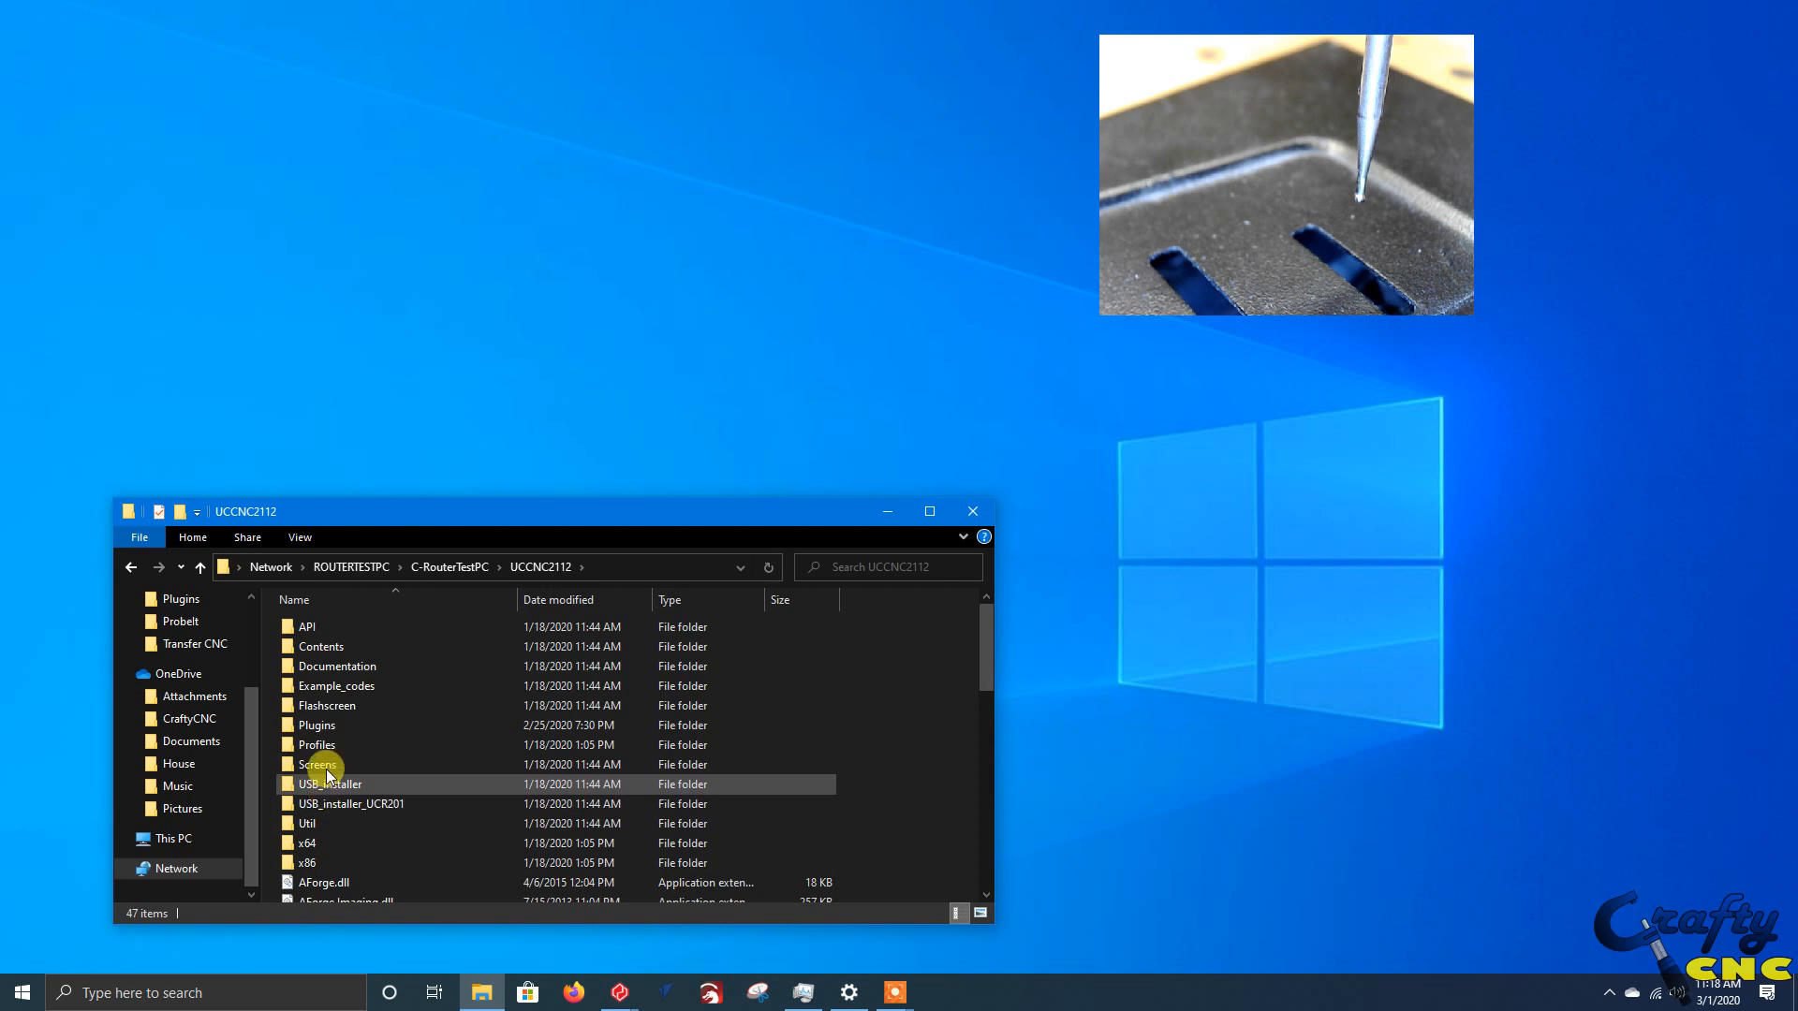
click(340, 725)
double_click(340, 725)
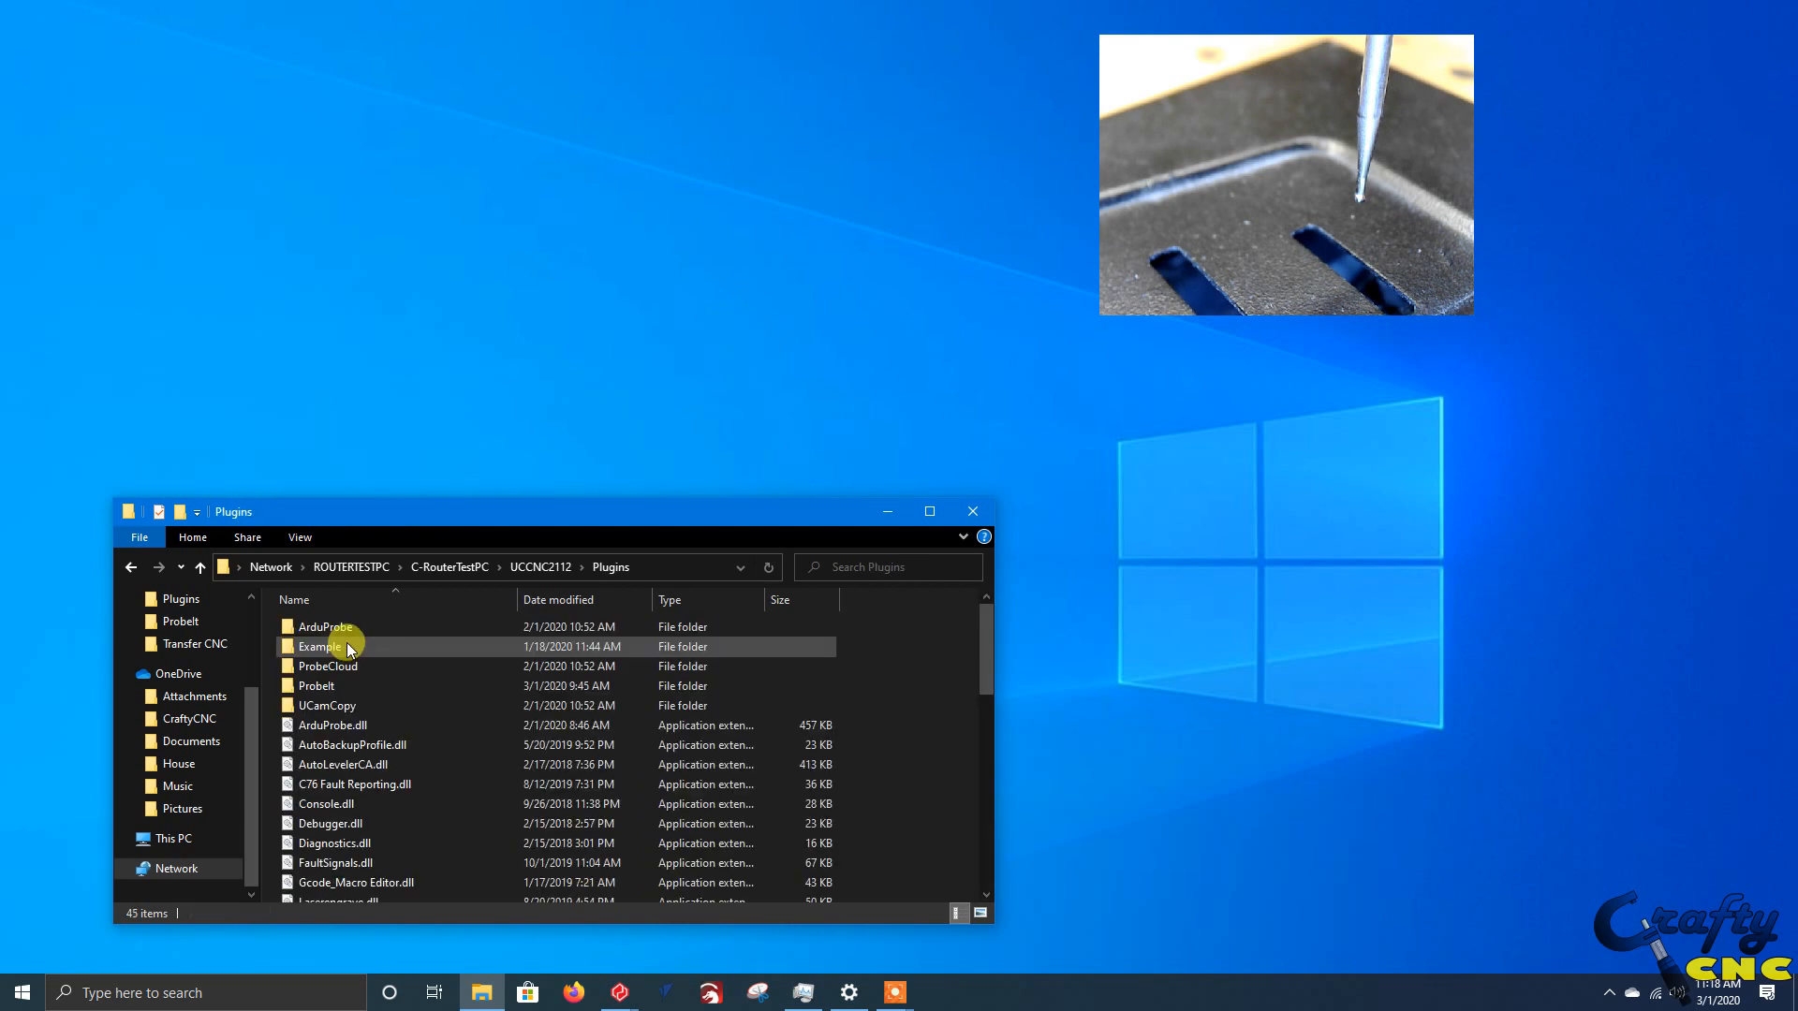
double_click(316, 687)
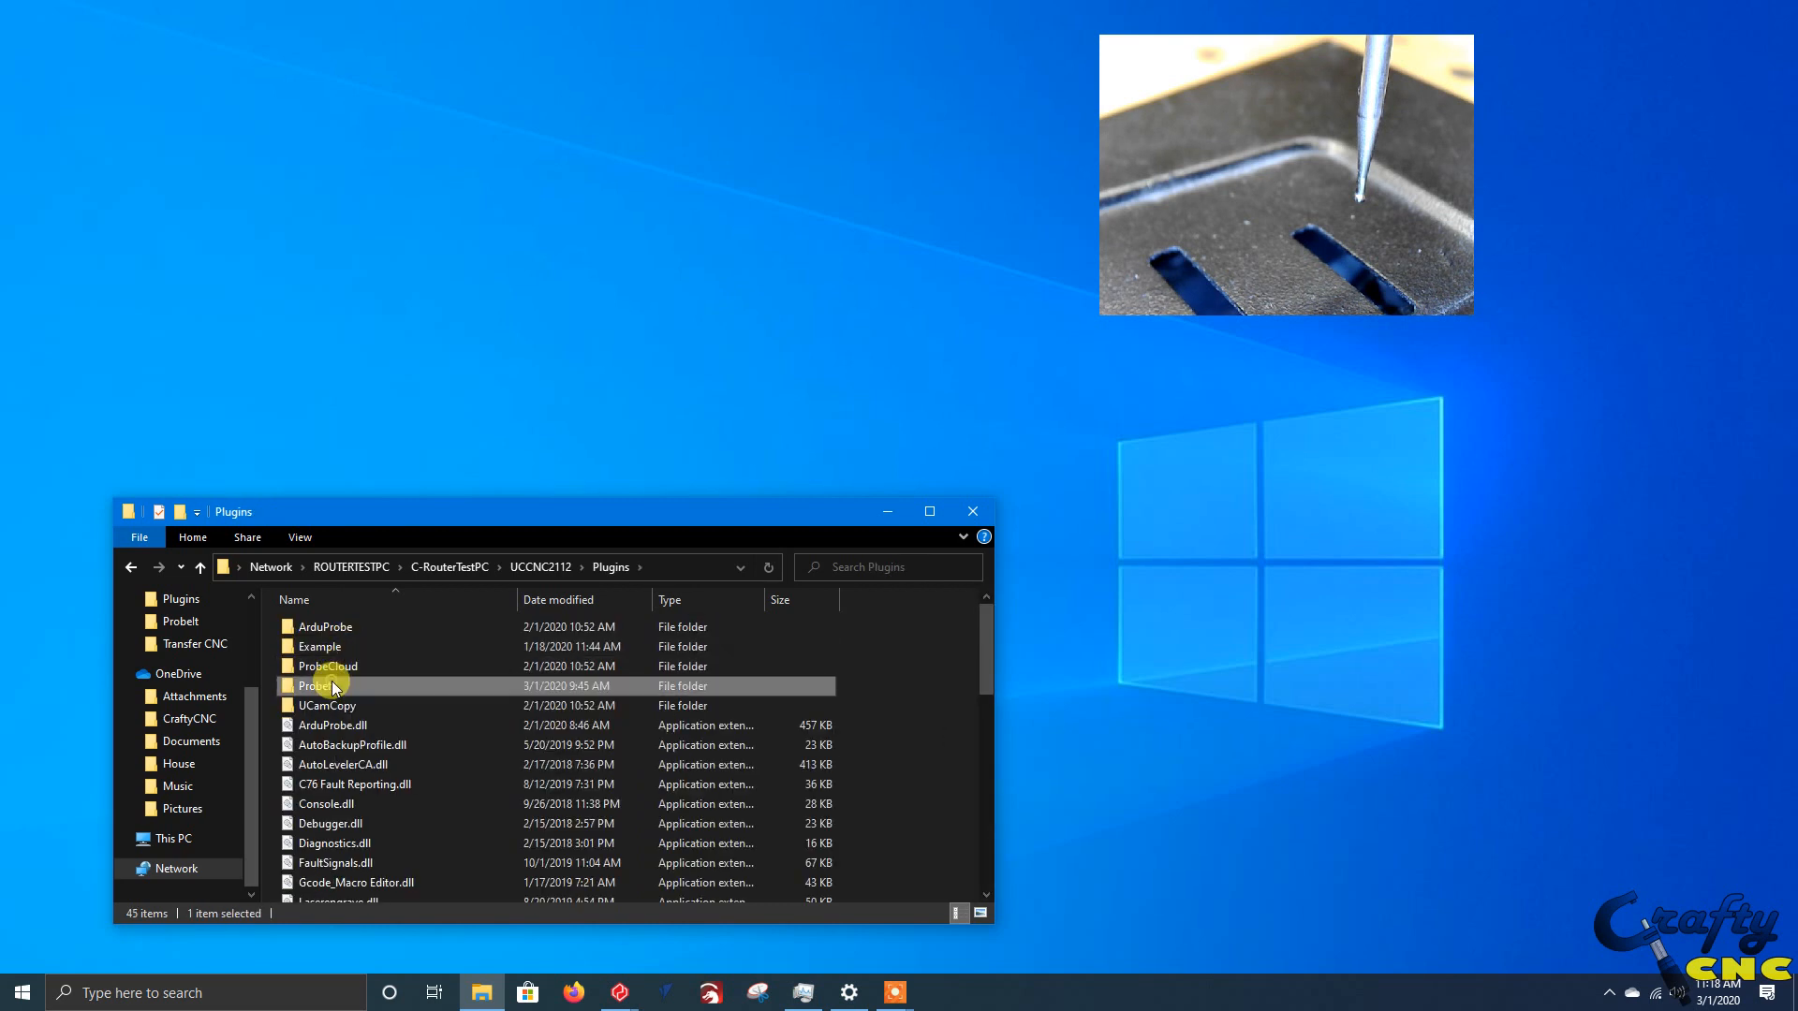
double_click(326, 629)
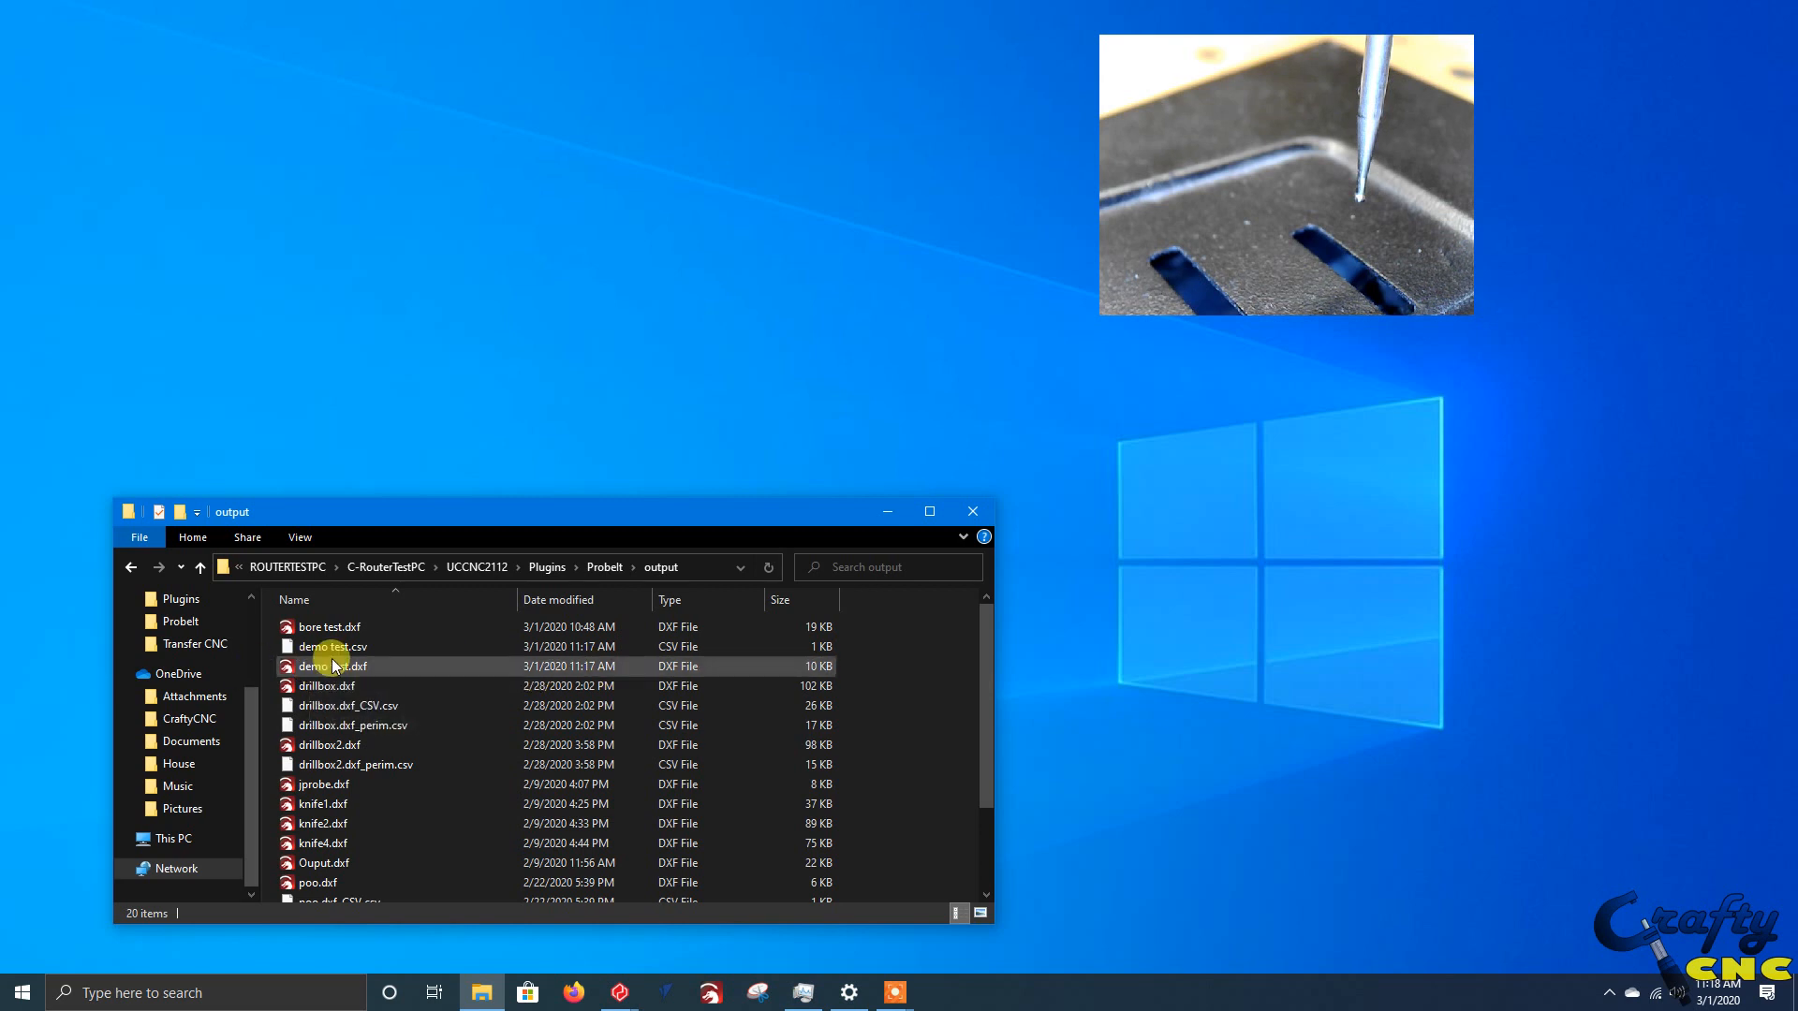
- Open demo test.dxf from the output folder in LightBurn and examine the probed bore's circle and surrounding squares
click(316, 670)
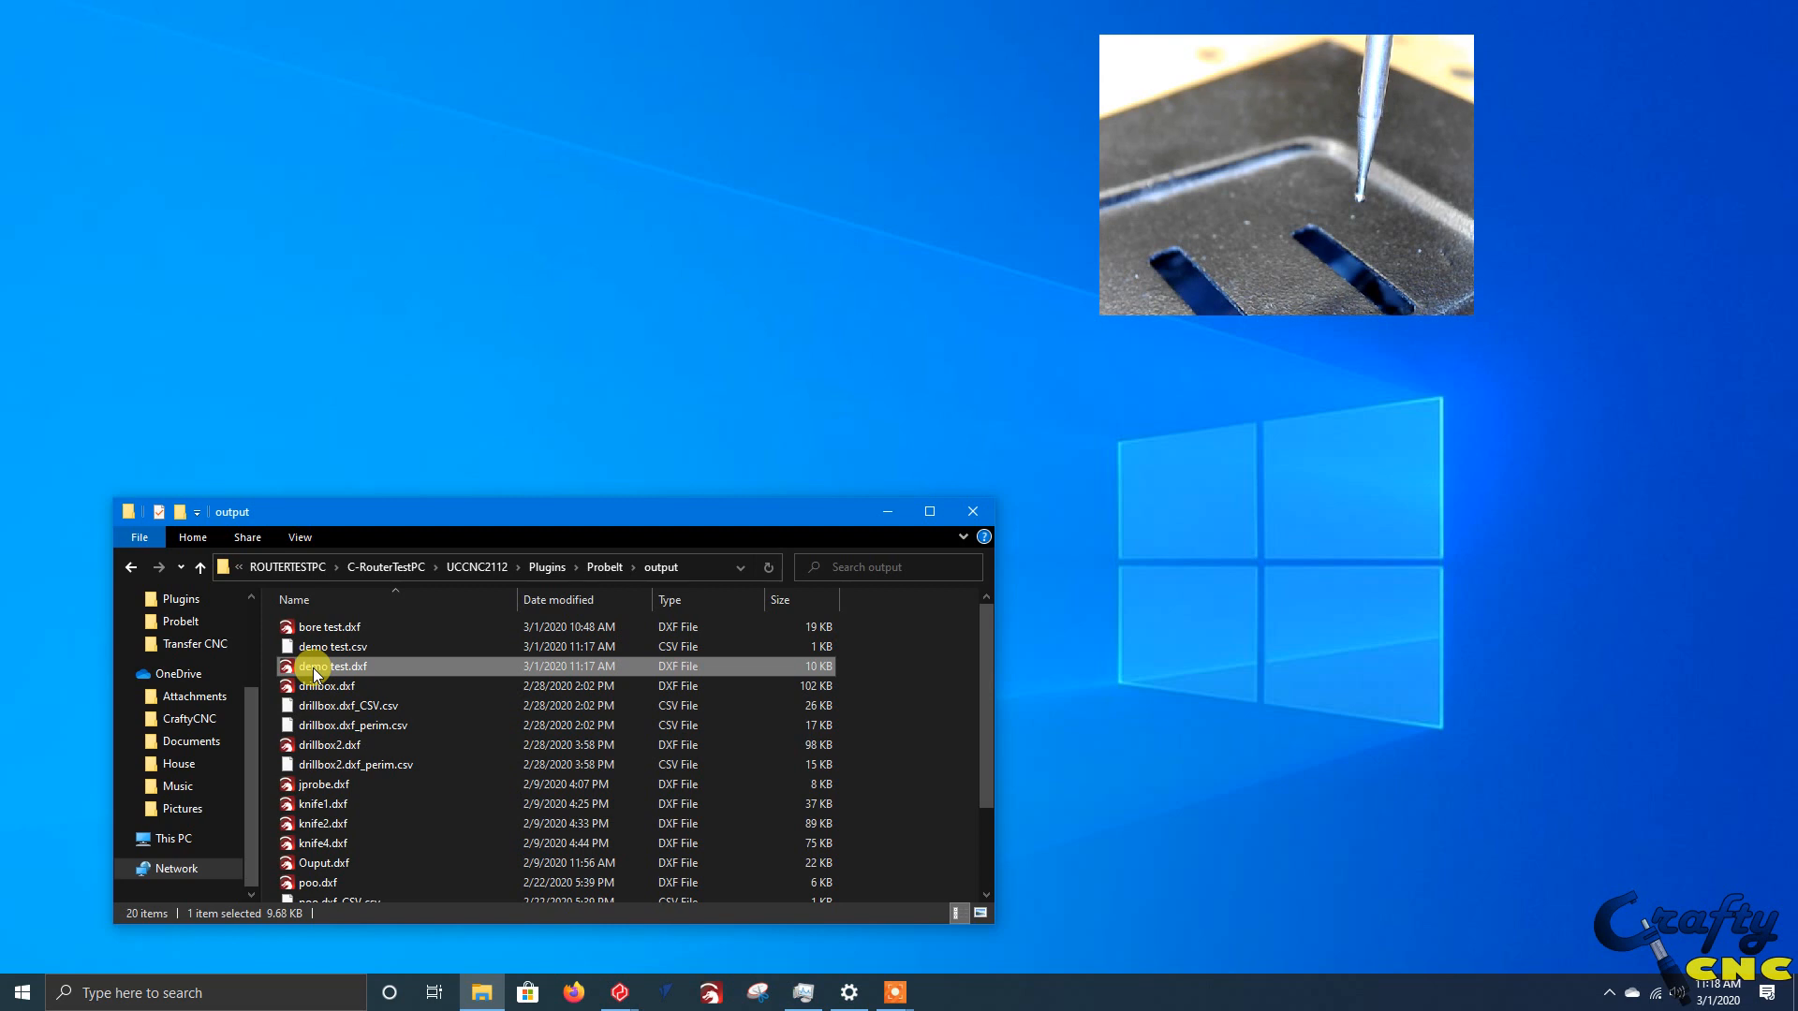
double_click(312, 666)
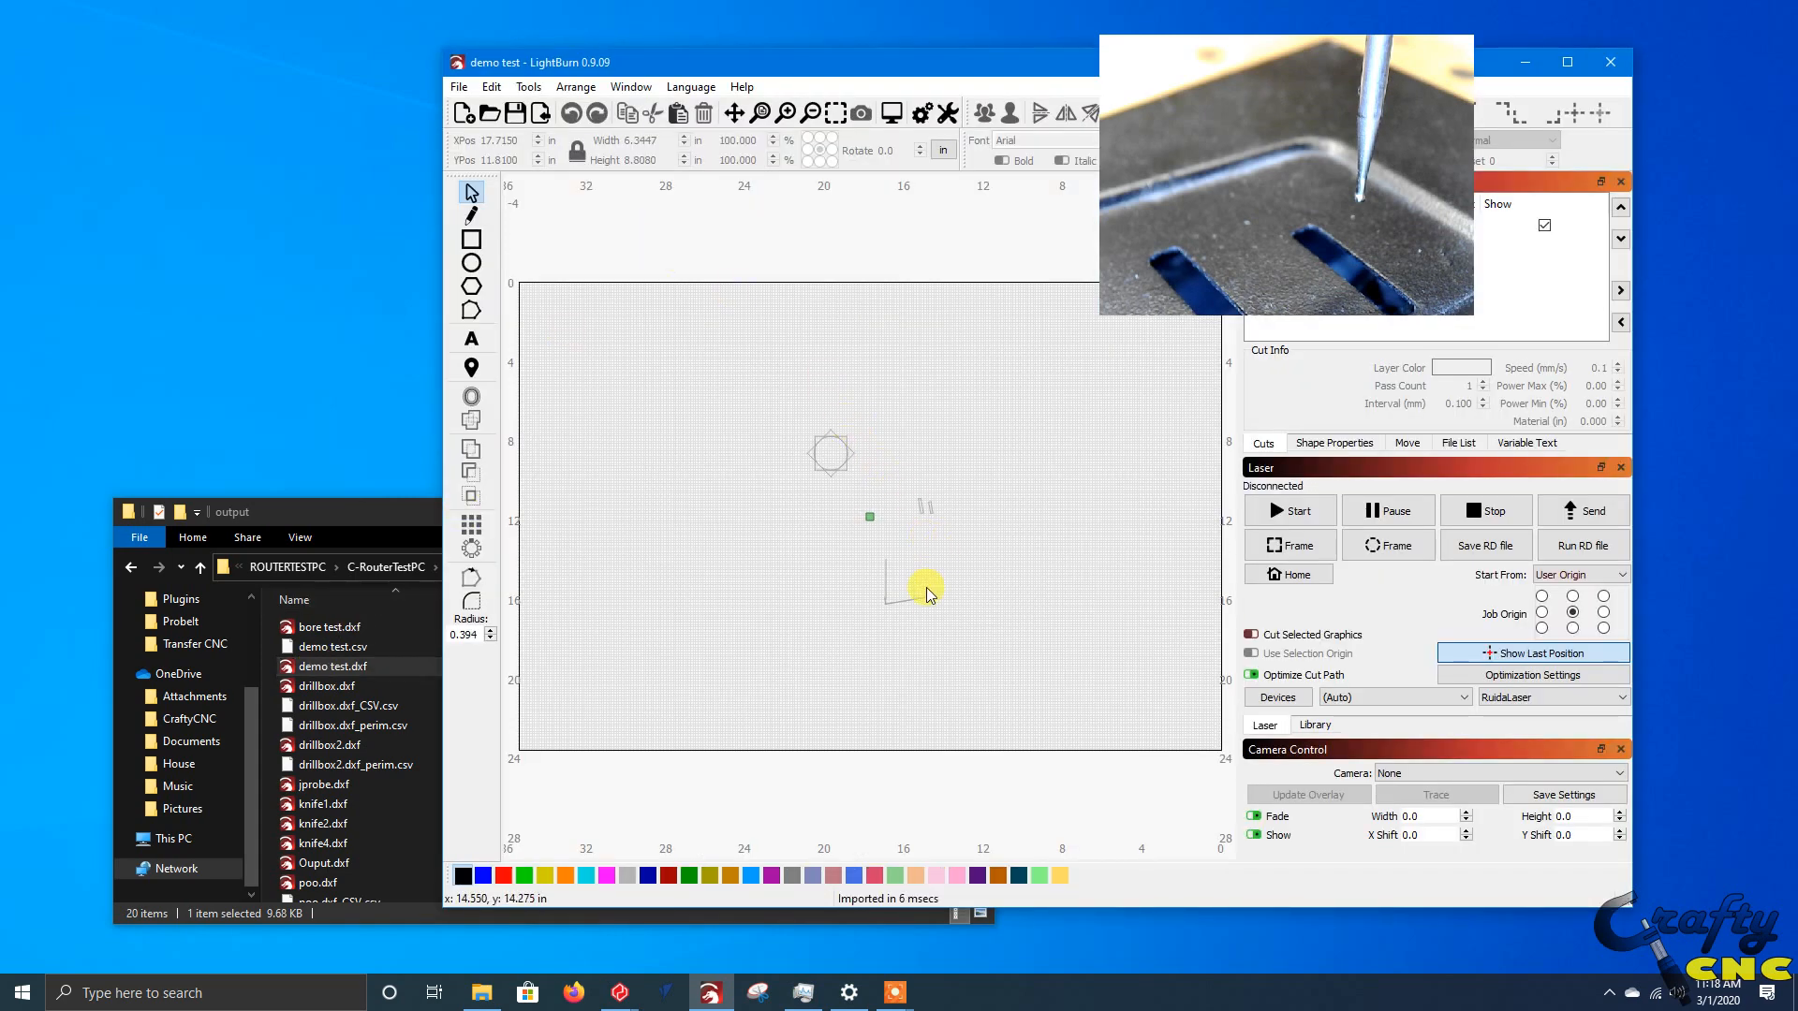
scroll(930, 595, up, 2)
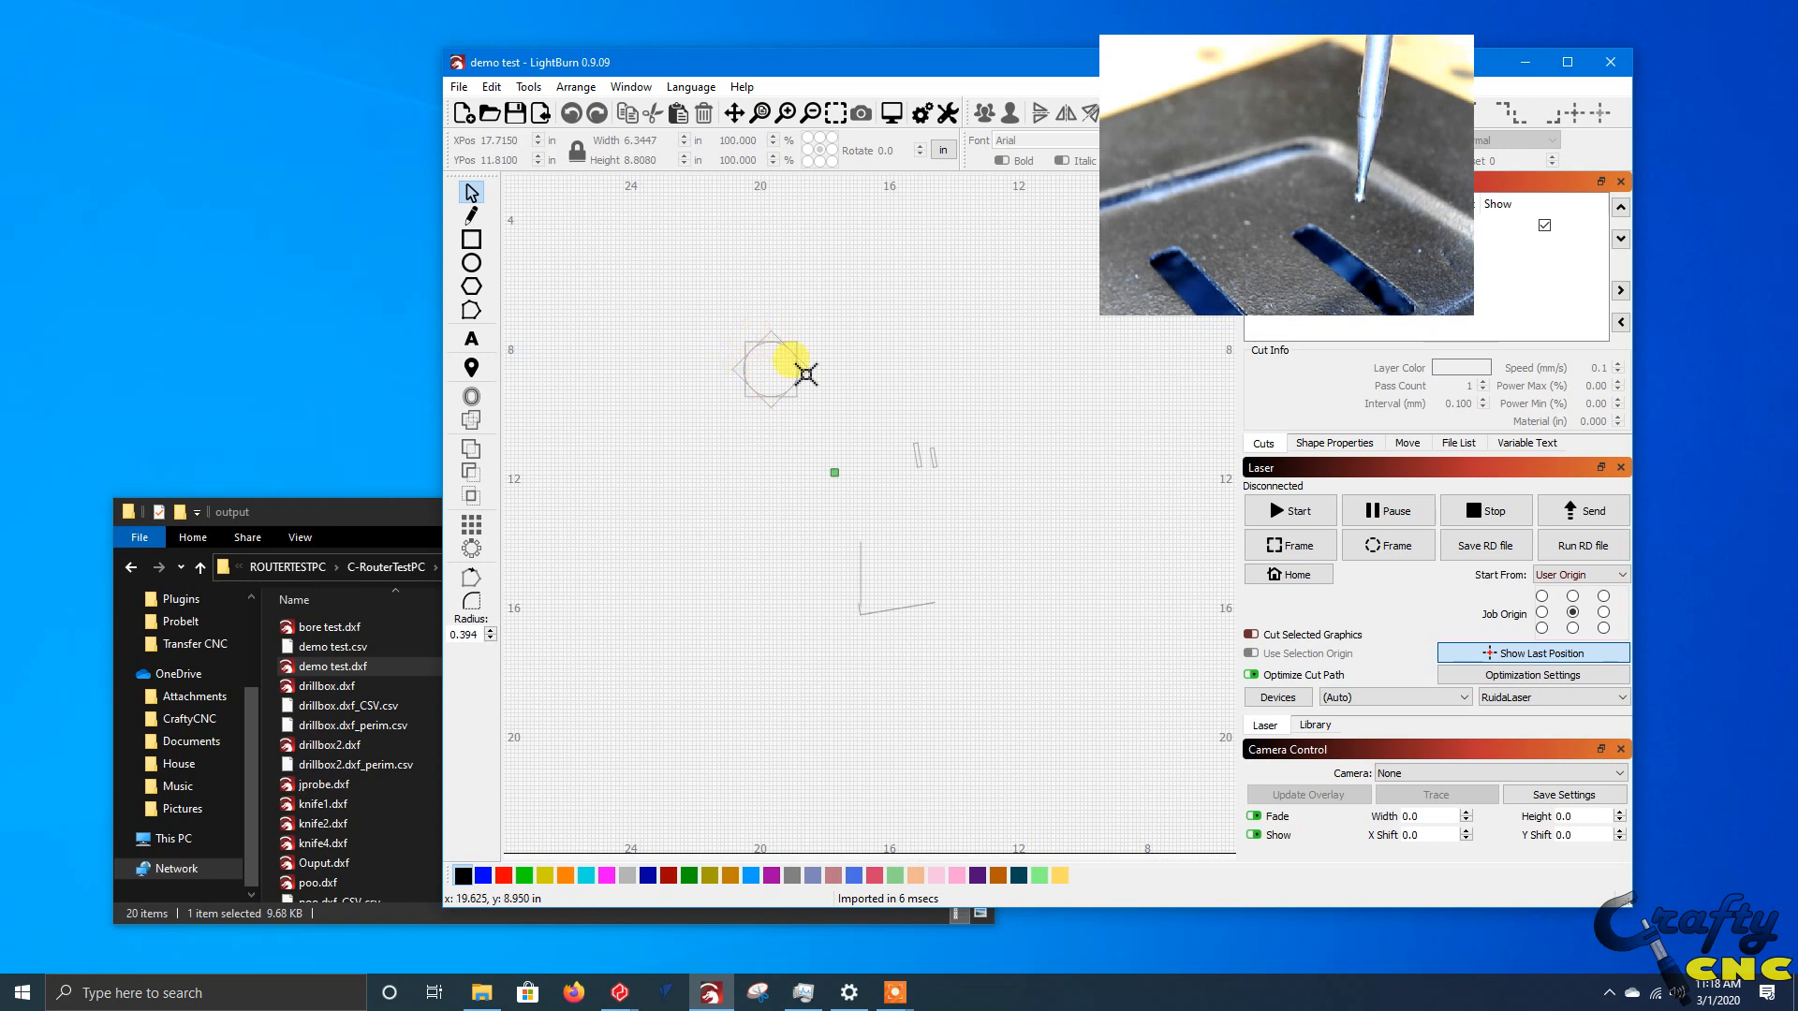
scroll(763, 379, up, 2)
scroll(782, 355, up, 2)
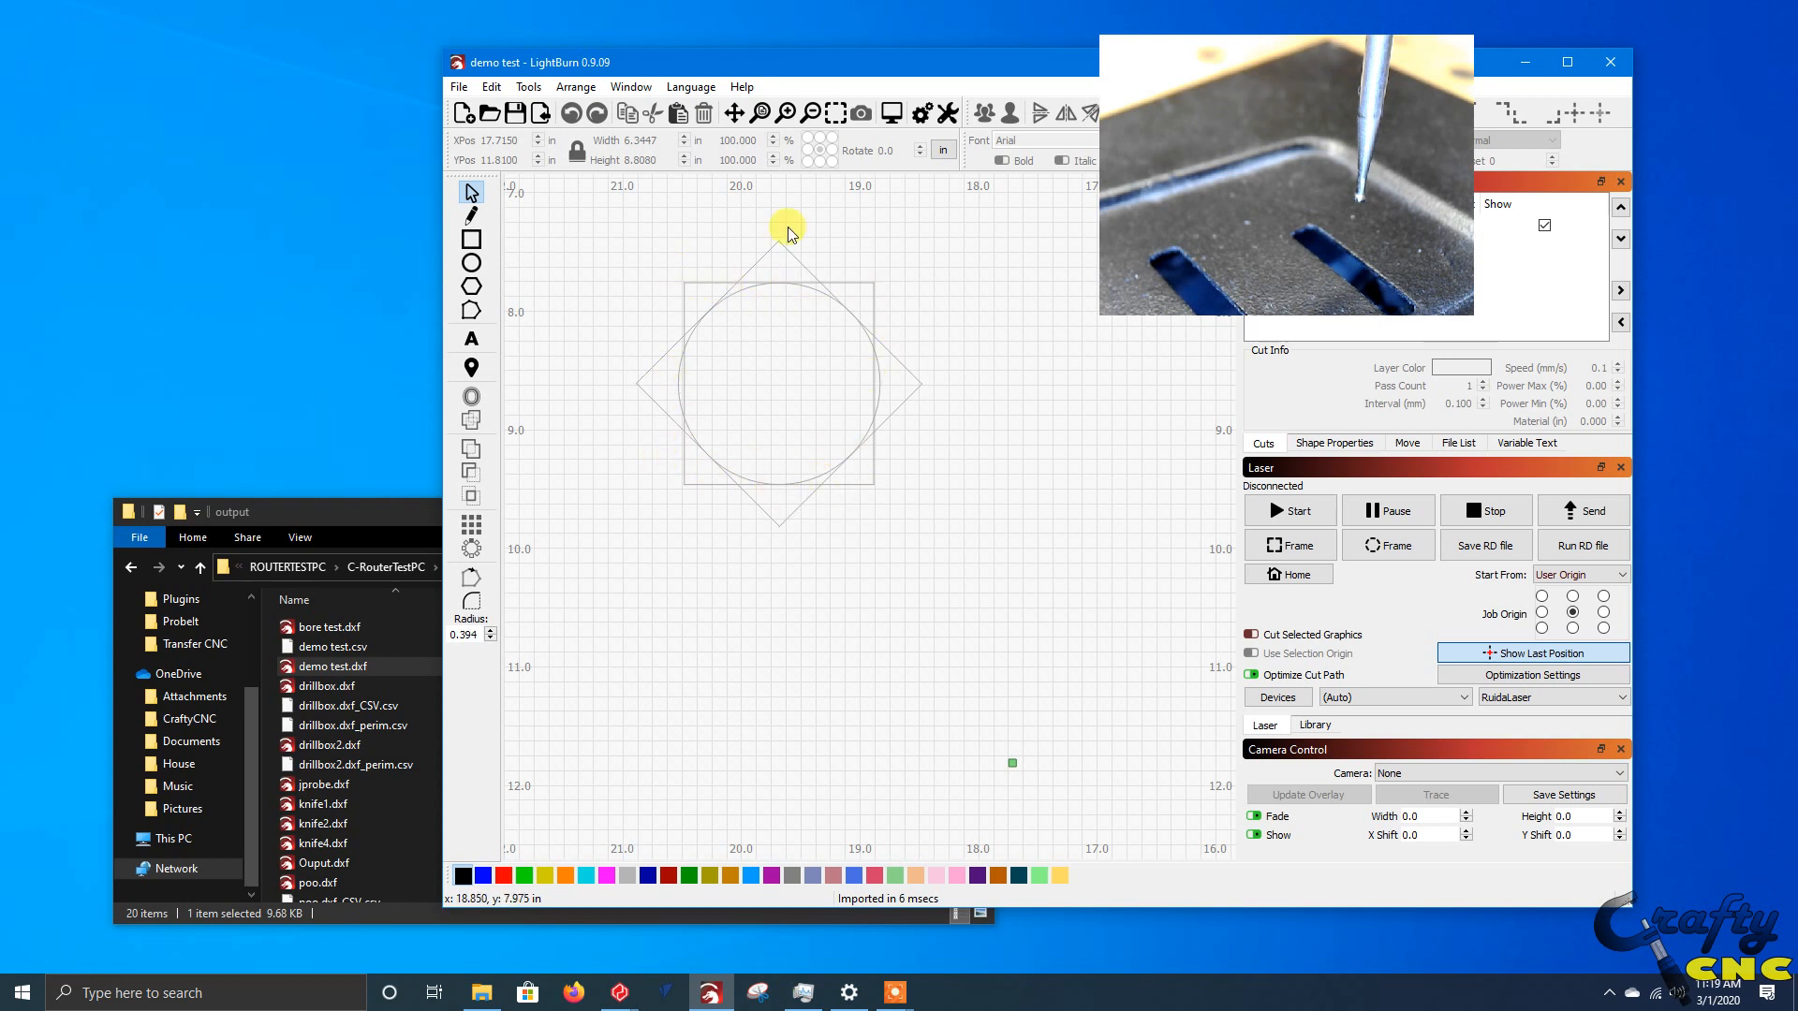
scroll(919, 478, down, 5)
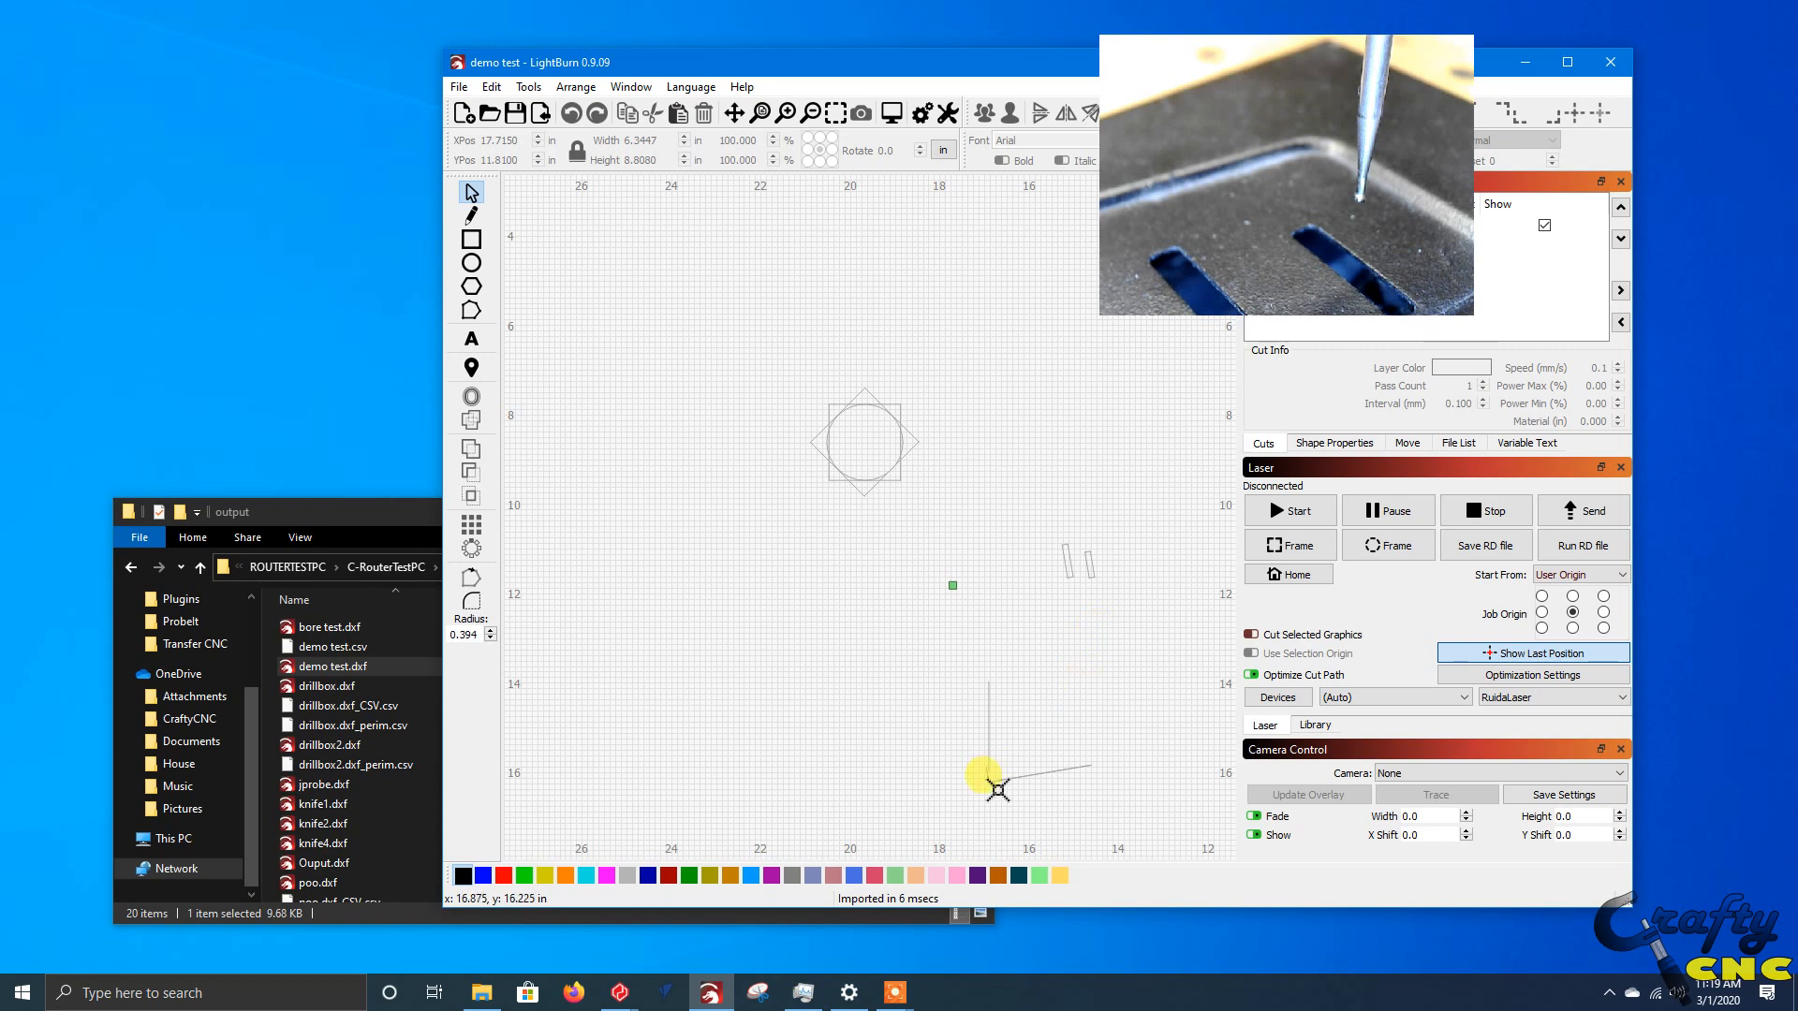
- Examine the probed edge lines meeting at the part's corner, selecting the vertical one, and compare them with the slots and bore
scroll(1000, 787, up, 5)
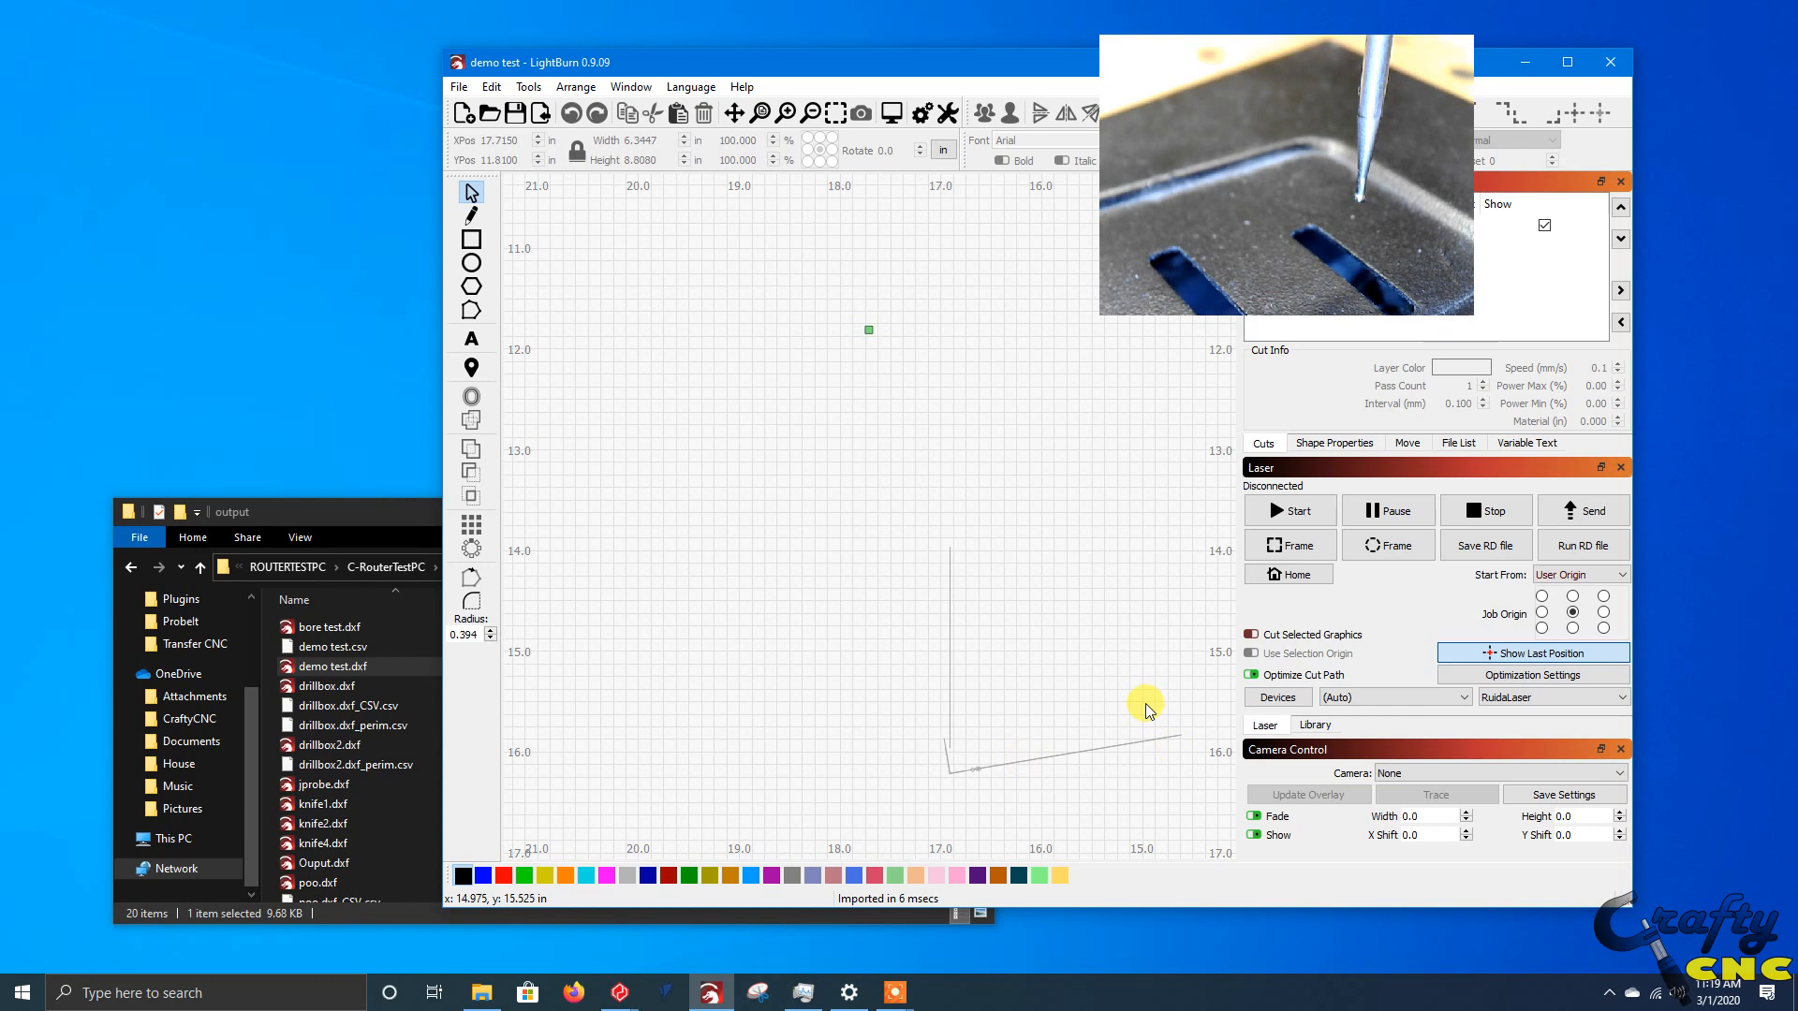
scroll(1144, 706, down, 5)
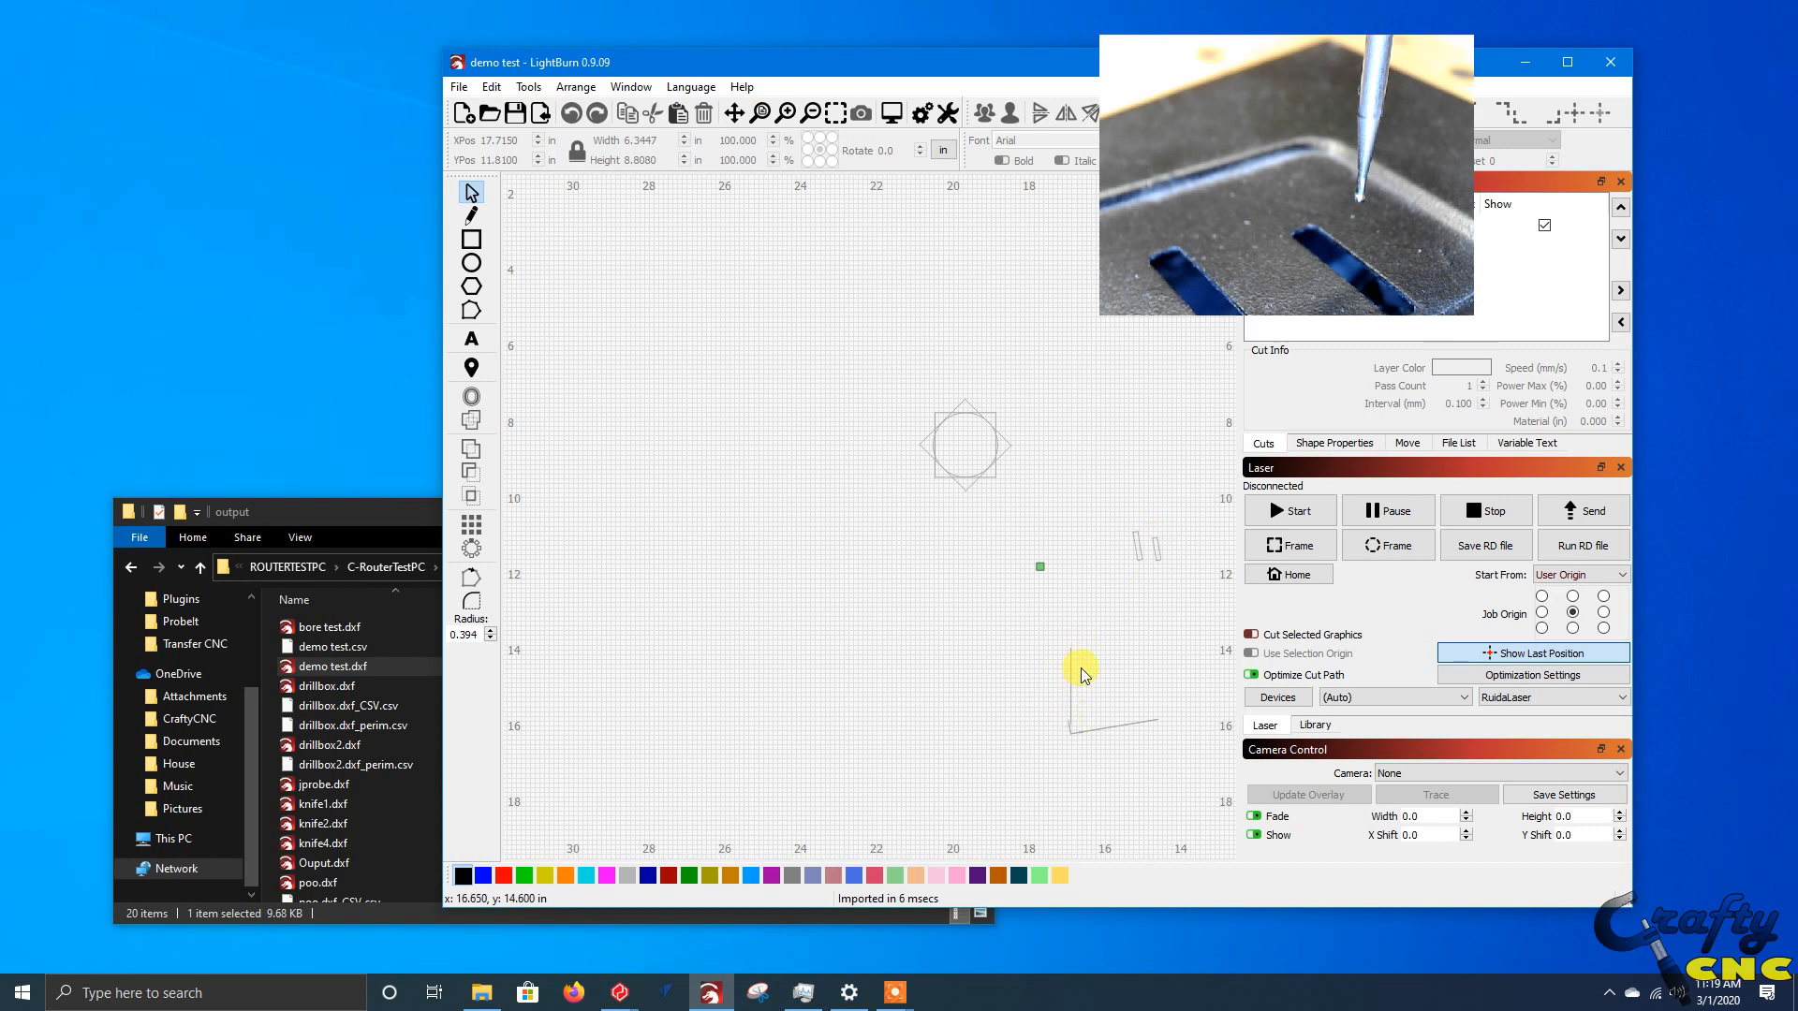
click(1053, 659)
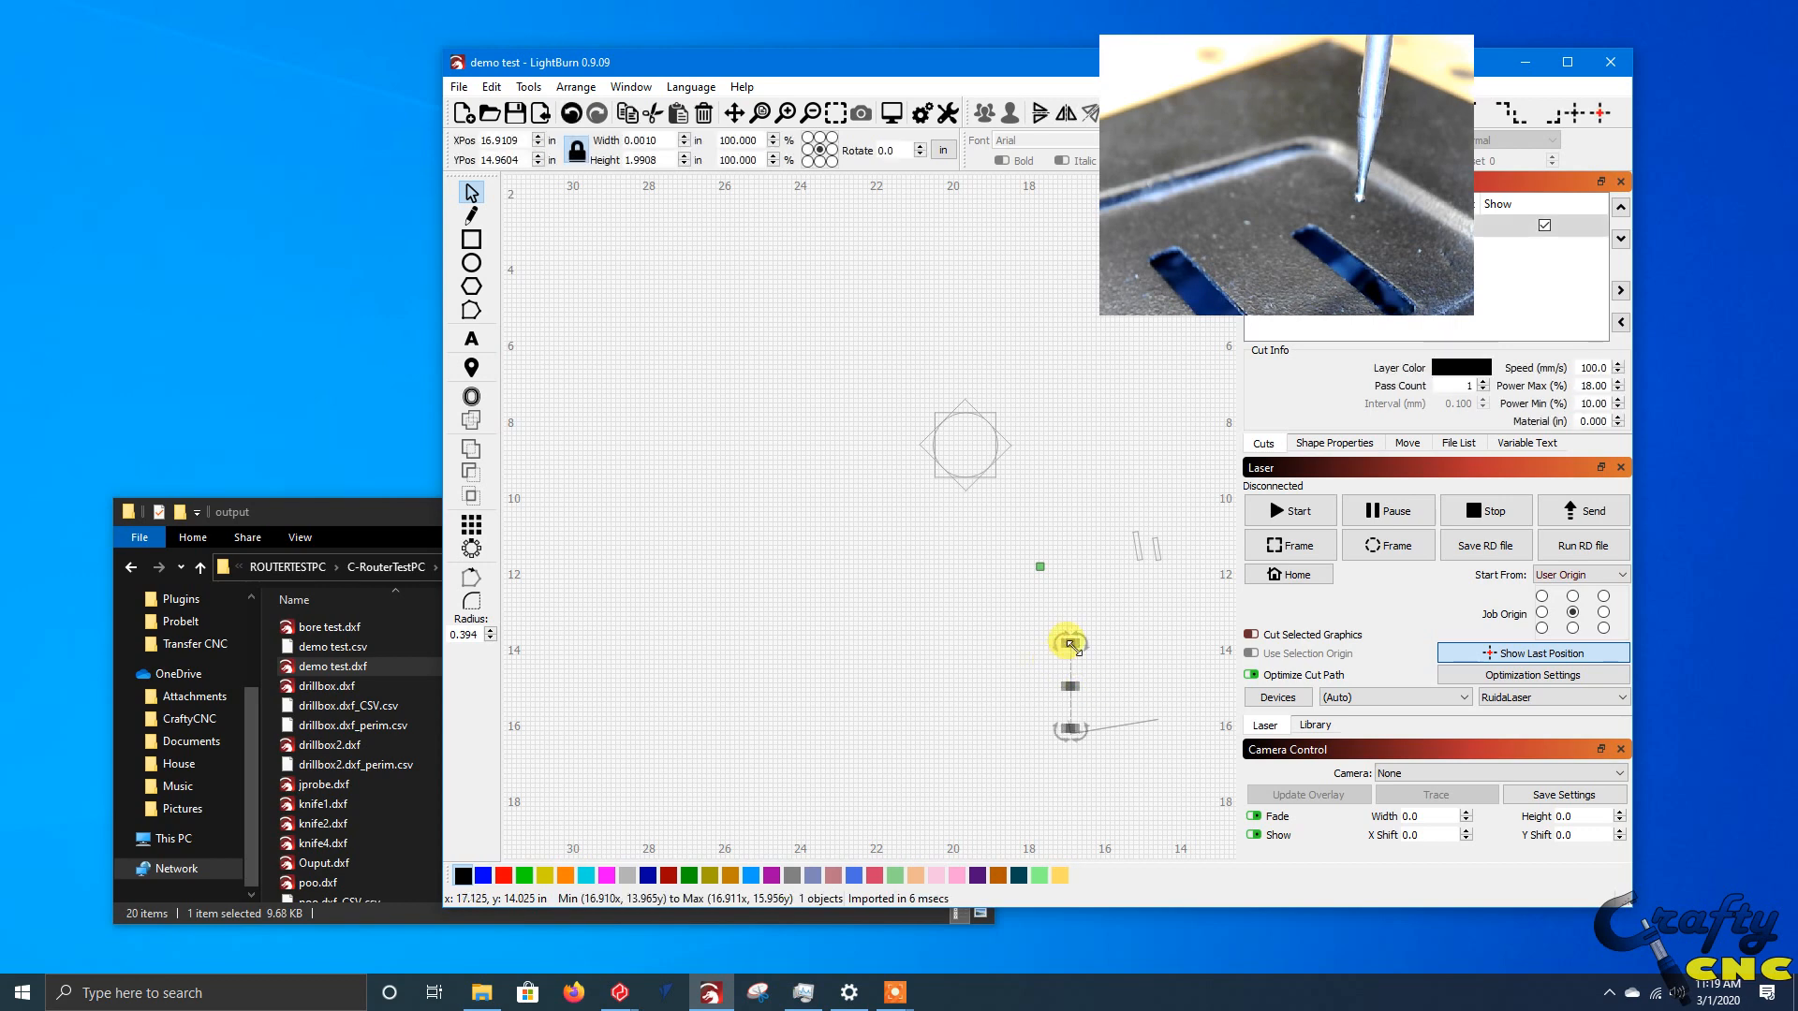
scroll(1084, 634, down, 1)
click(1108, 746)
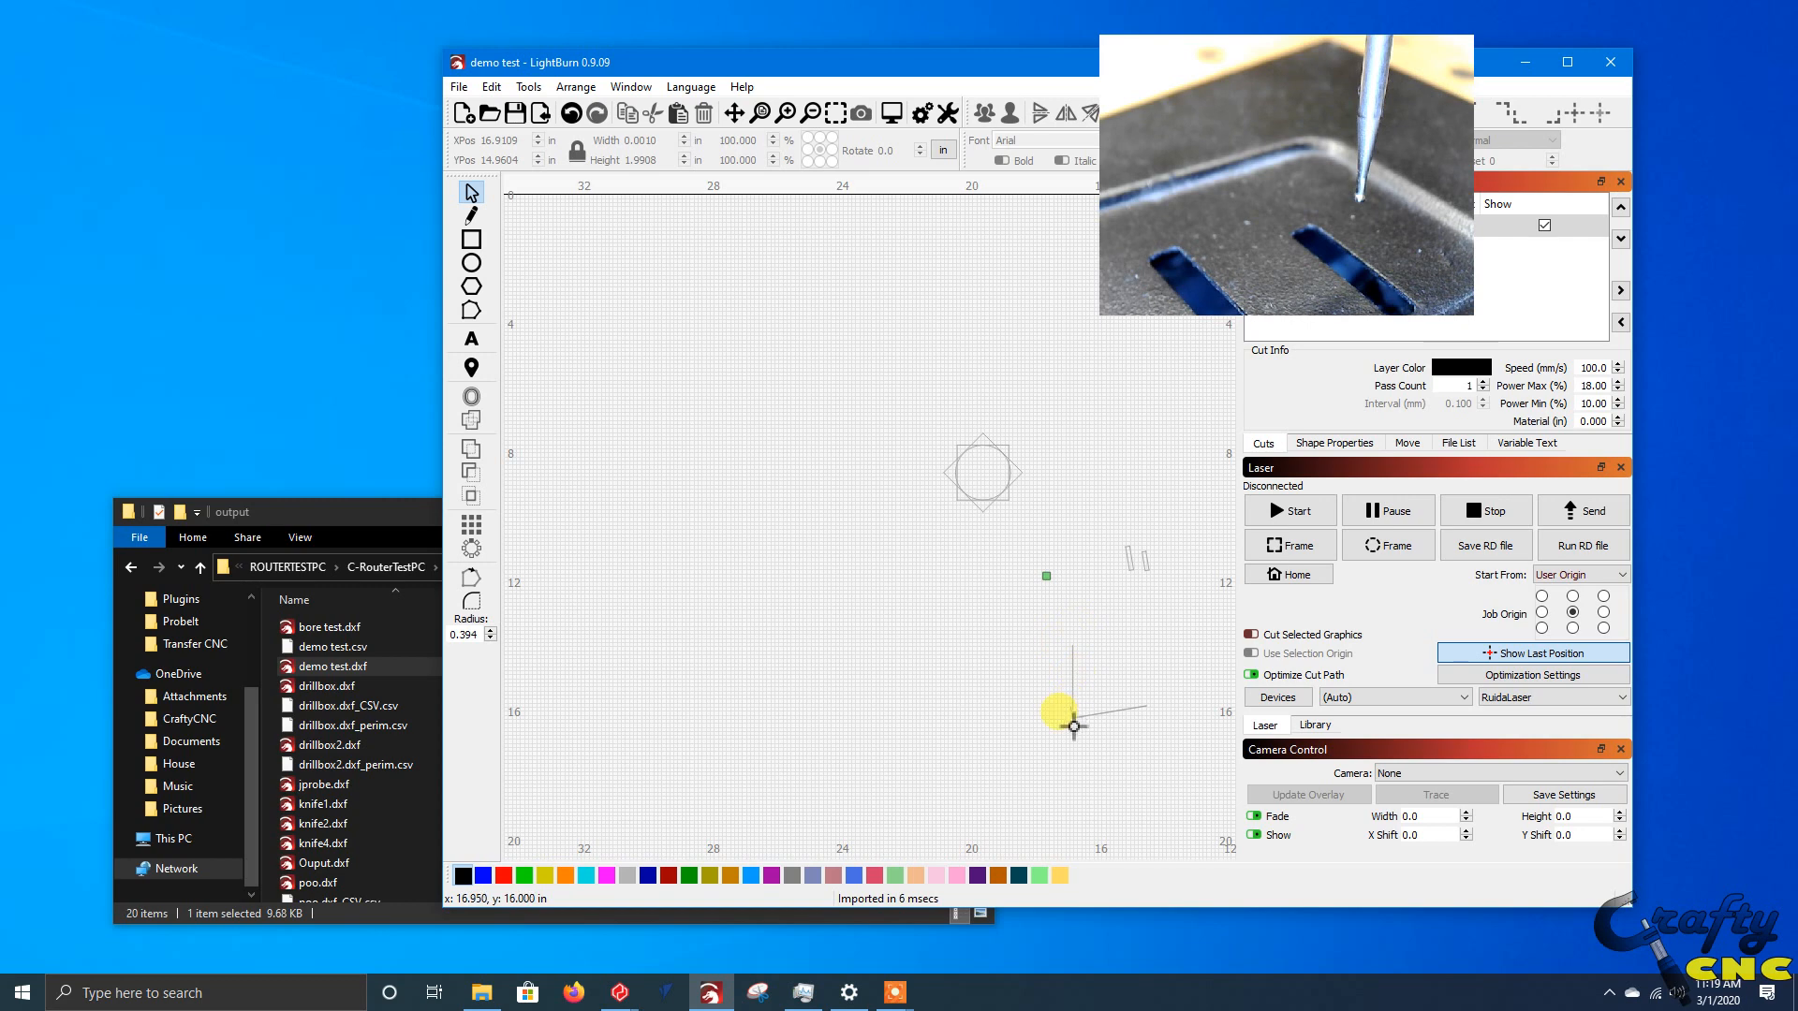
scroll(1095, 745, up, 5)
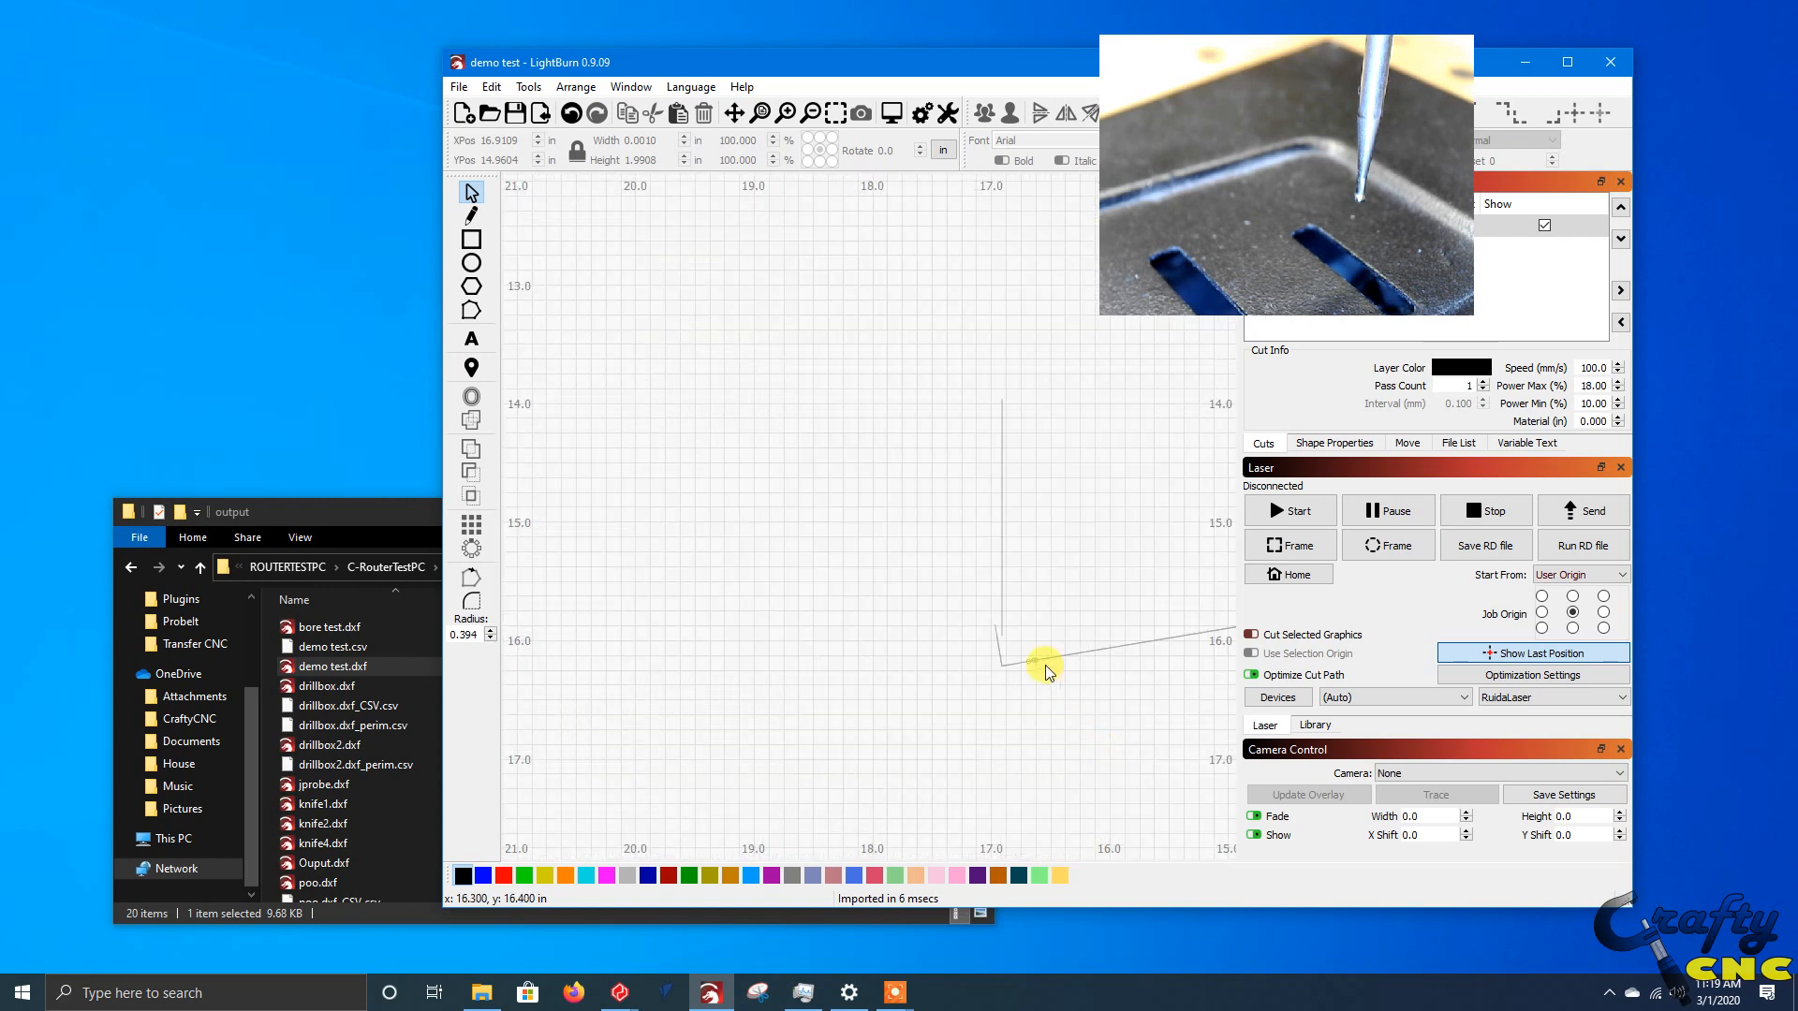
scroll(1030, 570, down, 4)
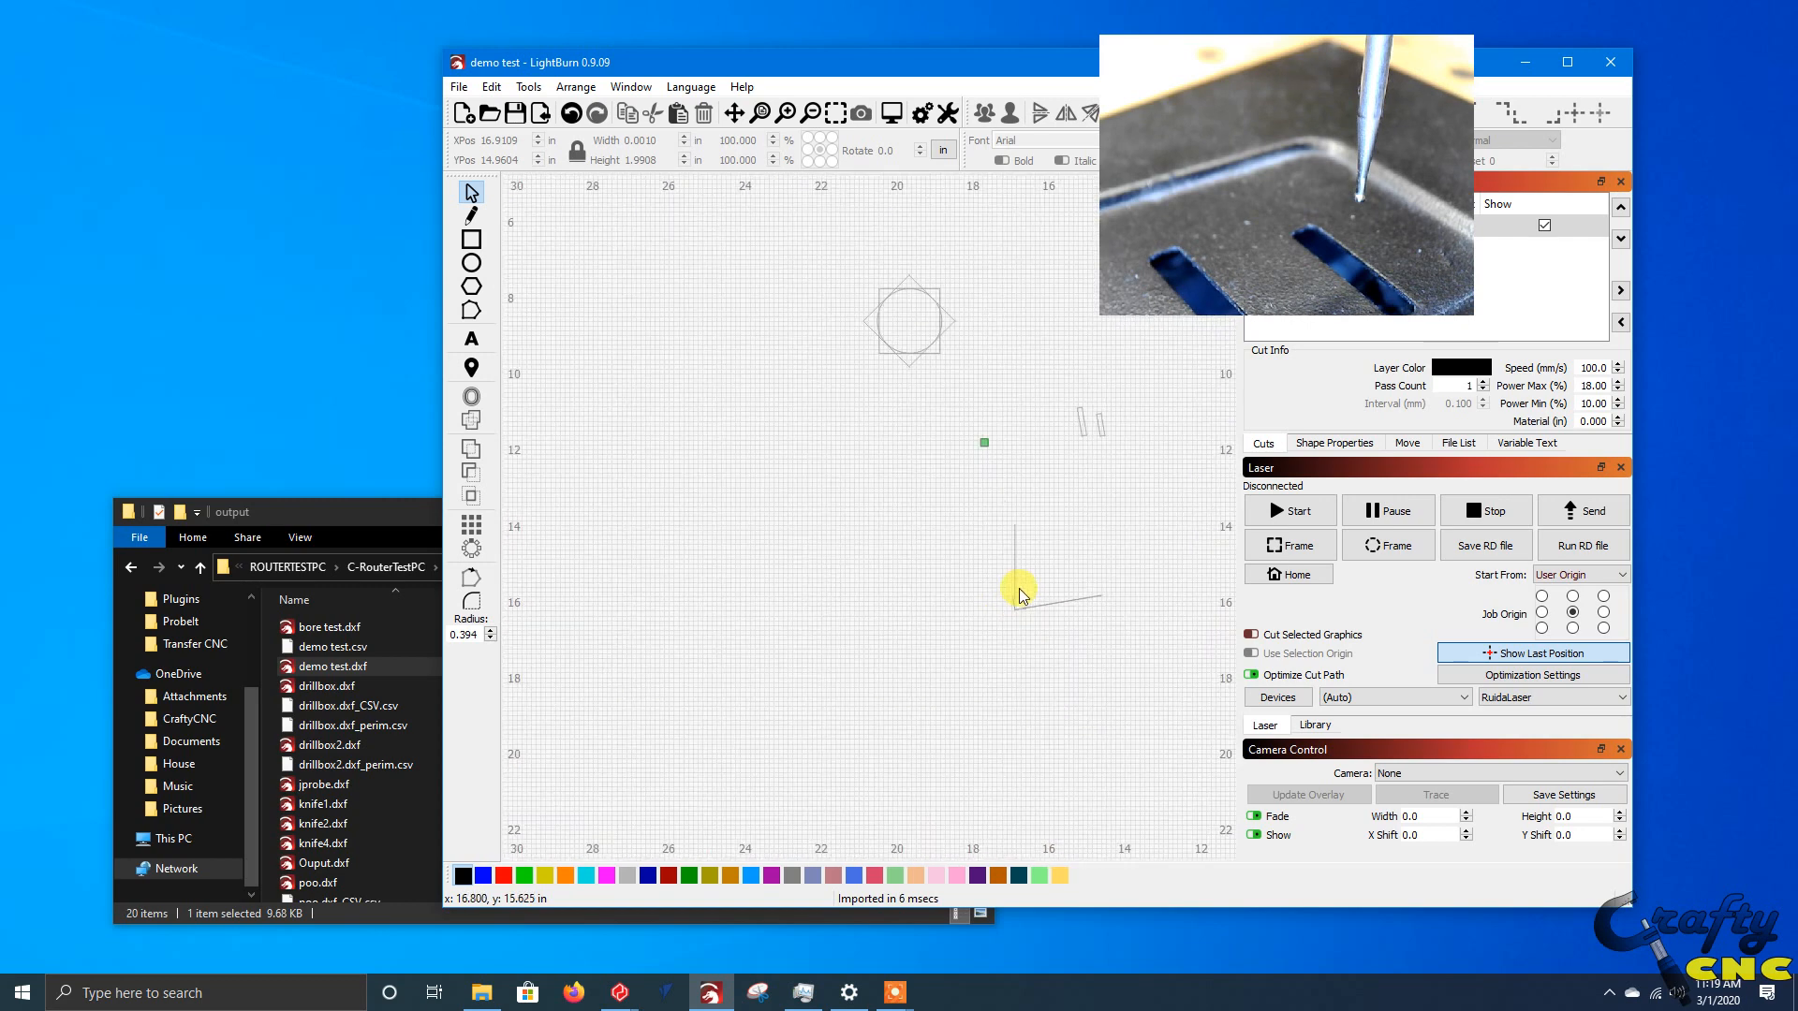
scroll(1132, 419, up, 2)
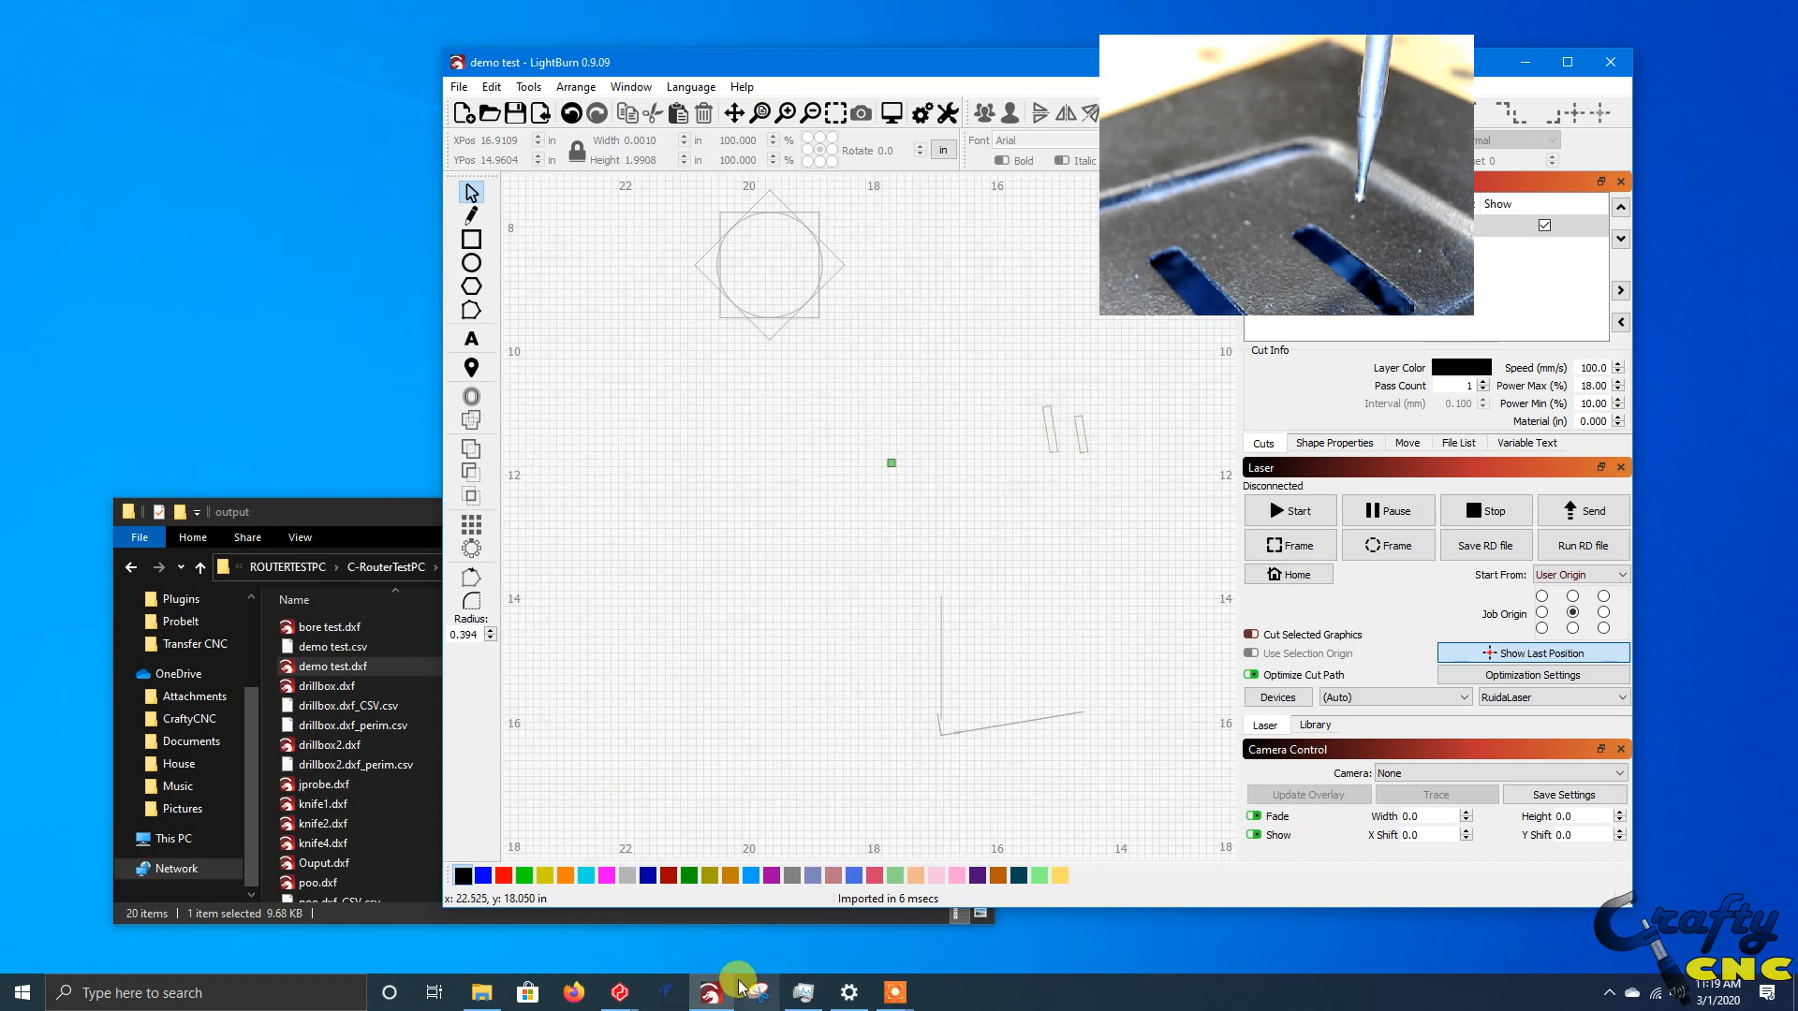
- Switch back to ProbeIt, then bring up Icecream Screen Recorder on the cleared desktop
mouse_move(619, 991)
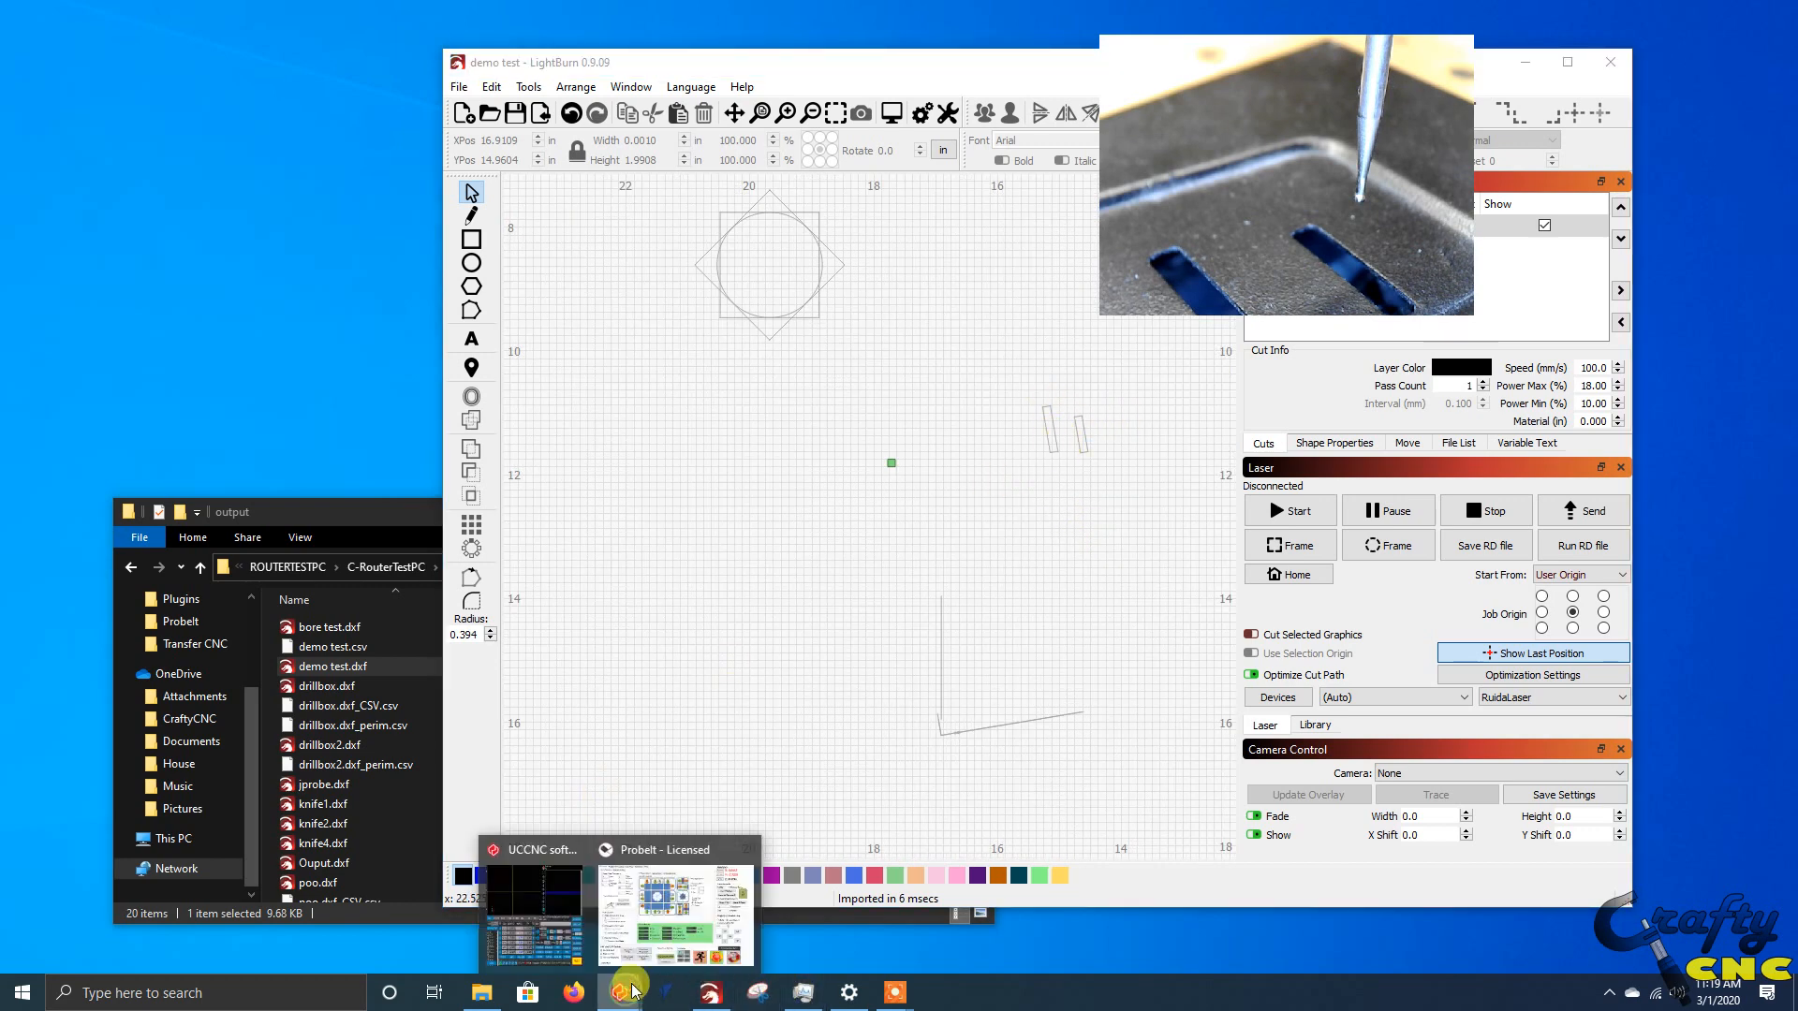
click(671, 942)
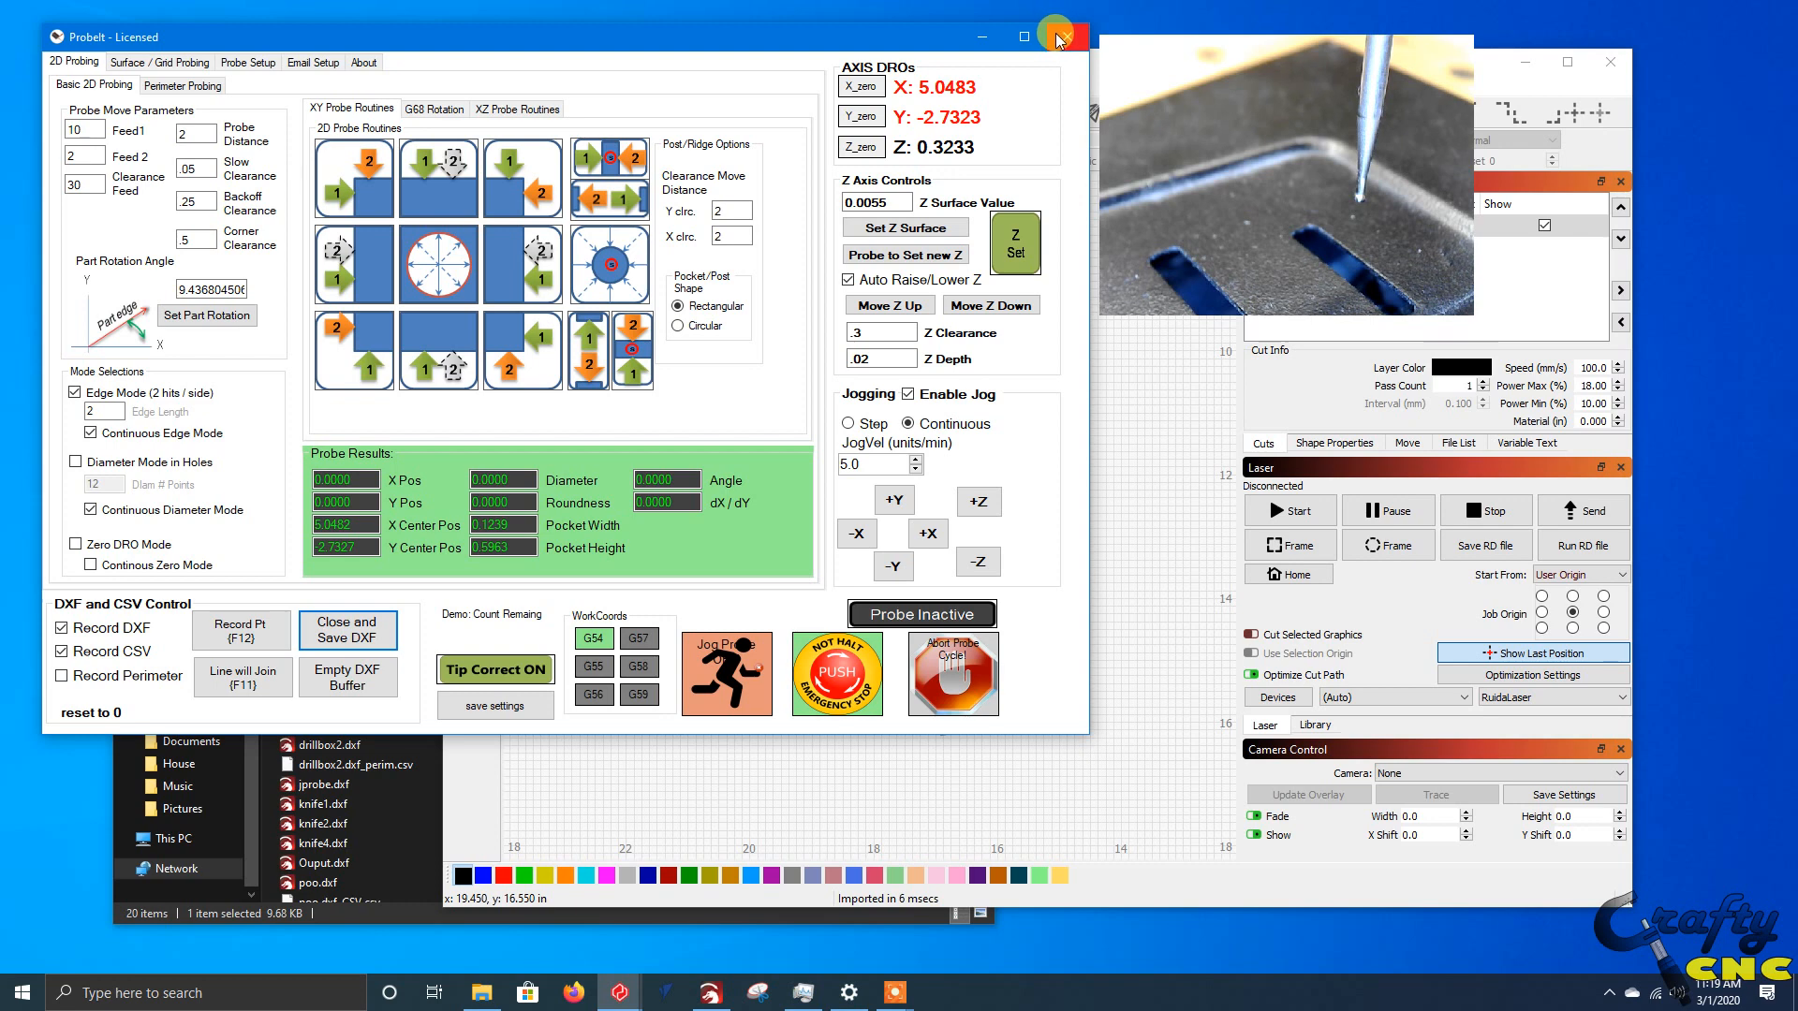
click(895, 993)
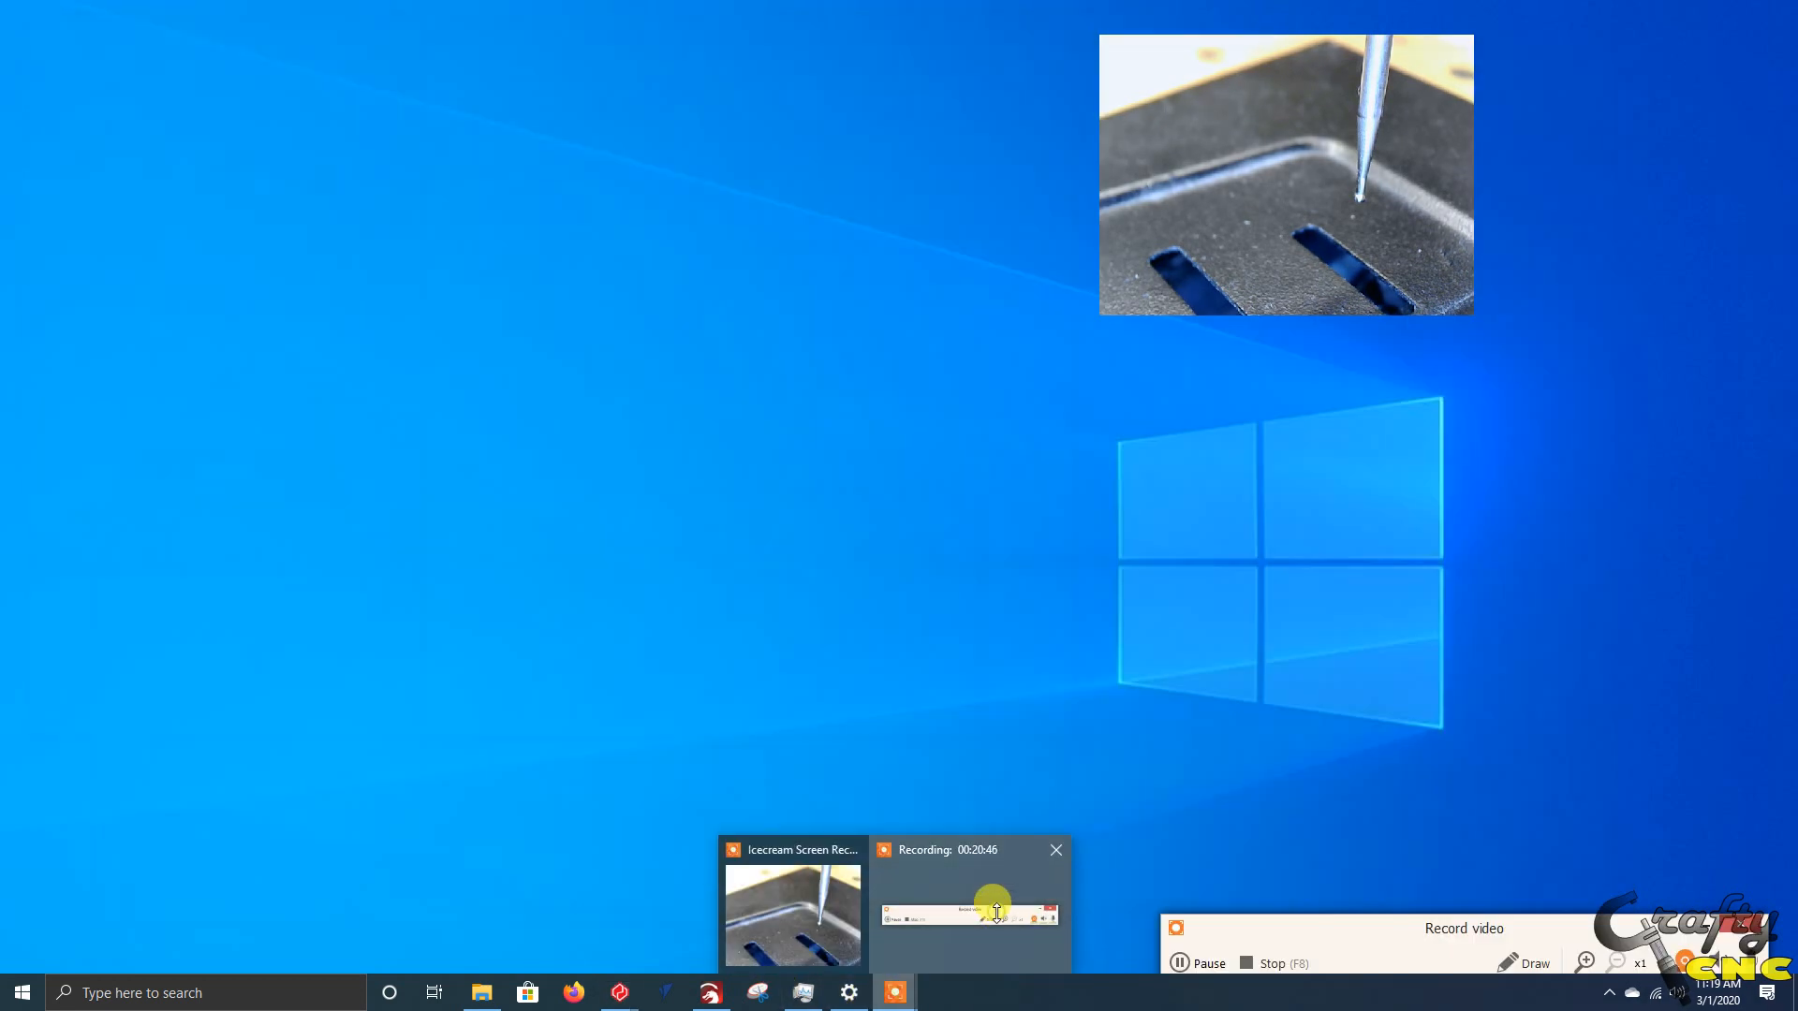